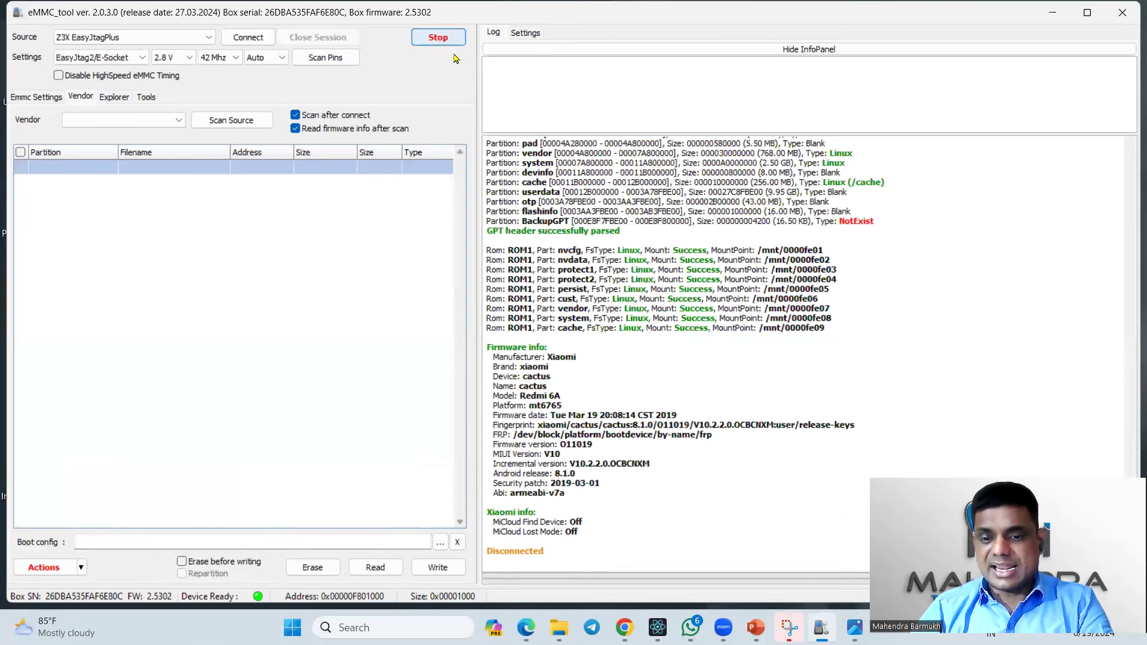
Clear the entire log output from the previous scan
right_click(953, 298)
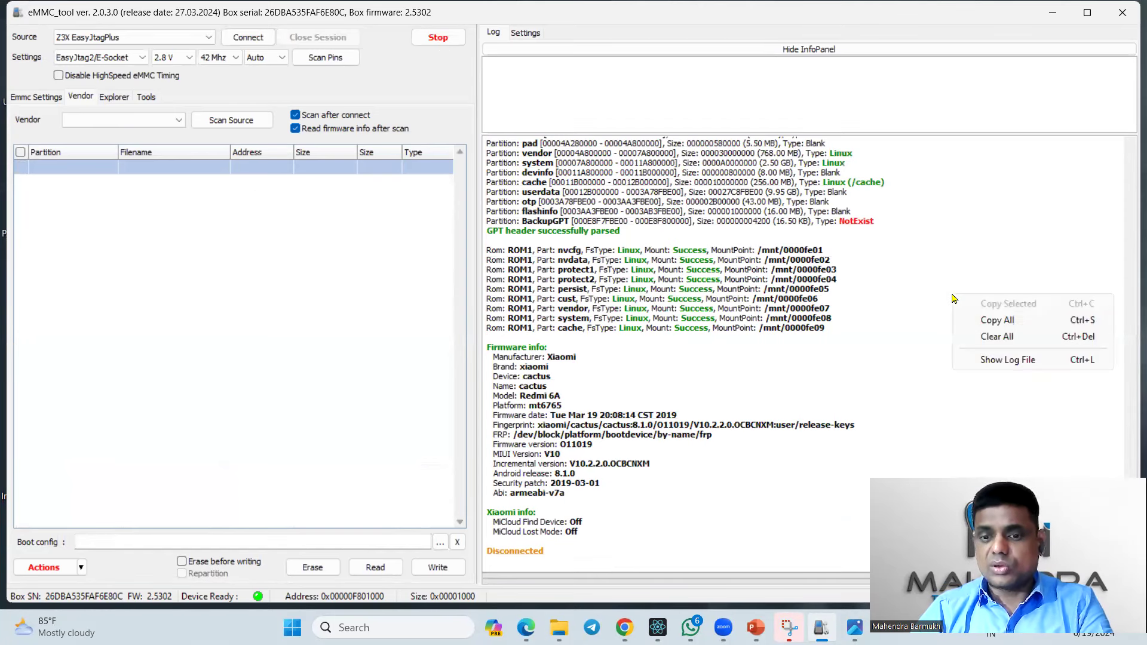
click(997, 338)
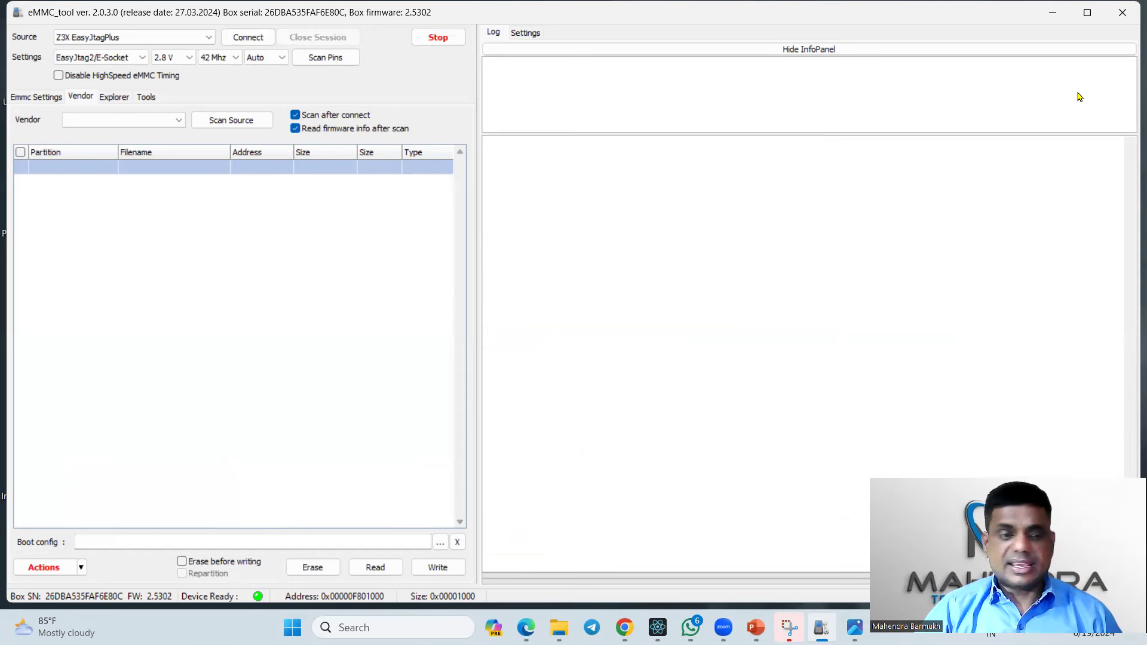
Outline the Source label and its Z3X EasyJtagPlus value with red boxes, and review the available source options
drag(9, 26, 41, 43)
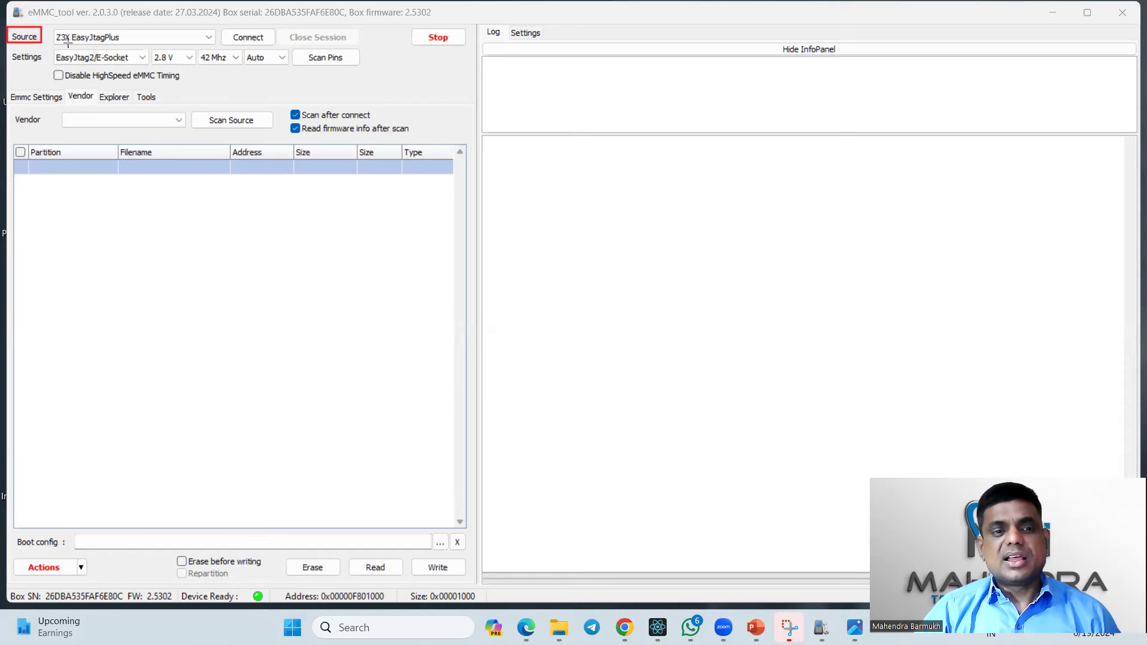
drag(49, 24, 128, 47)
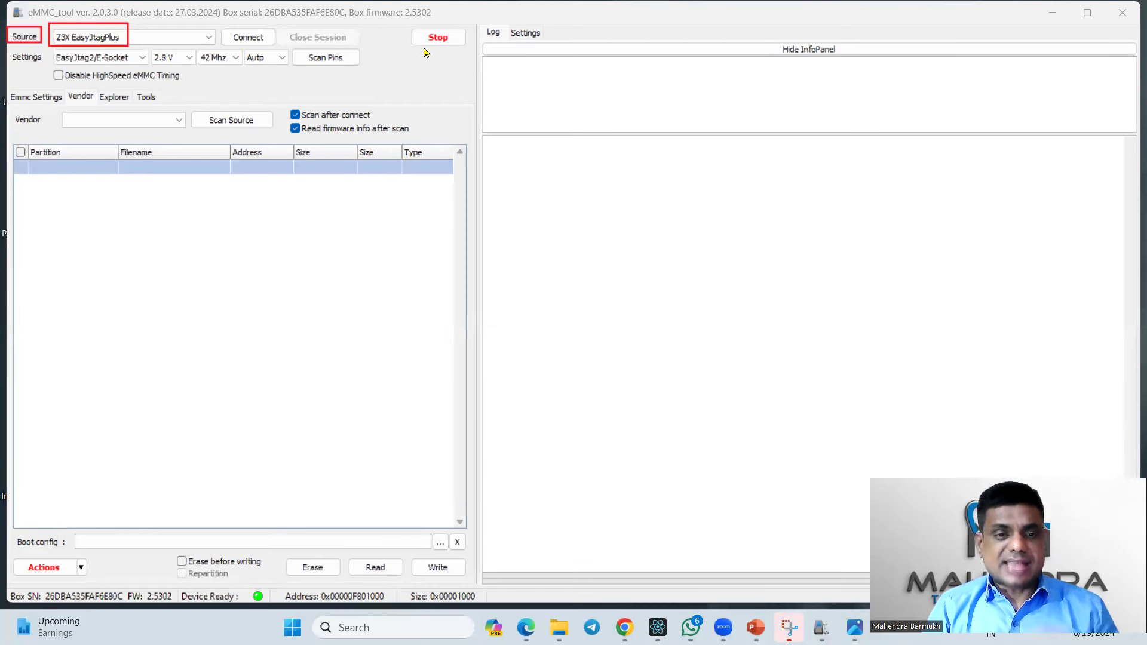
click(206, 38)
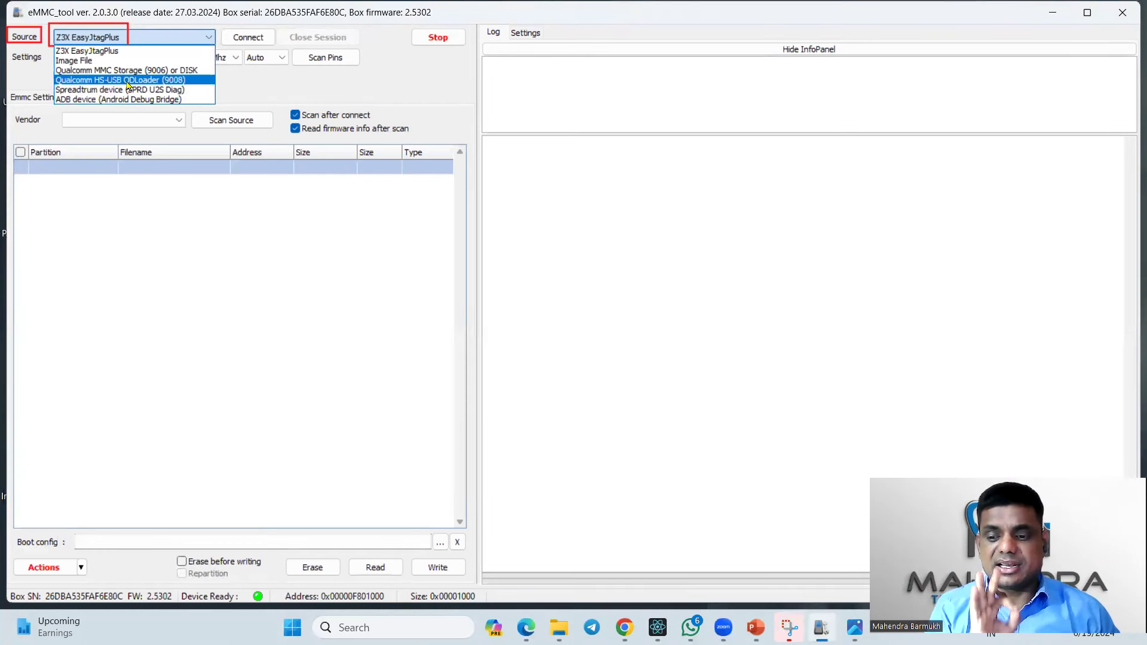
click(148, 149)
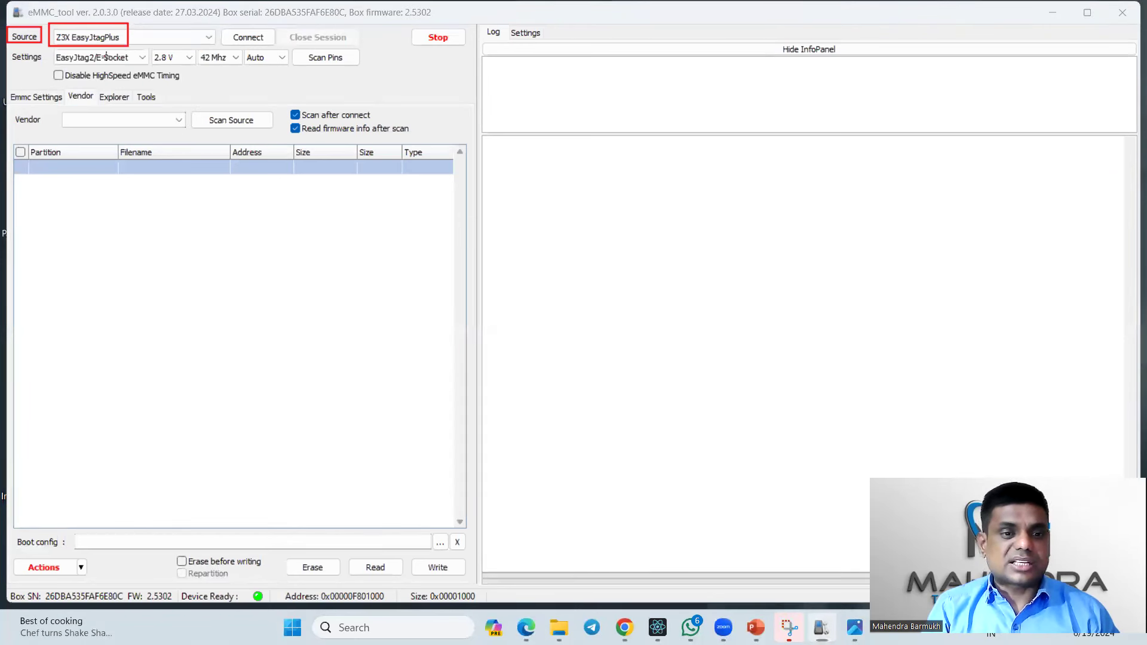
Outline the EasyJtag2/E-Socket setting with a red box, and review the available interface and bus-width options
drag(49, 52, 146, 65)
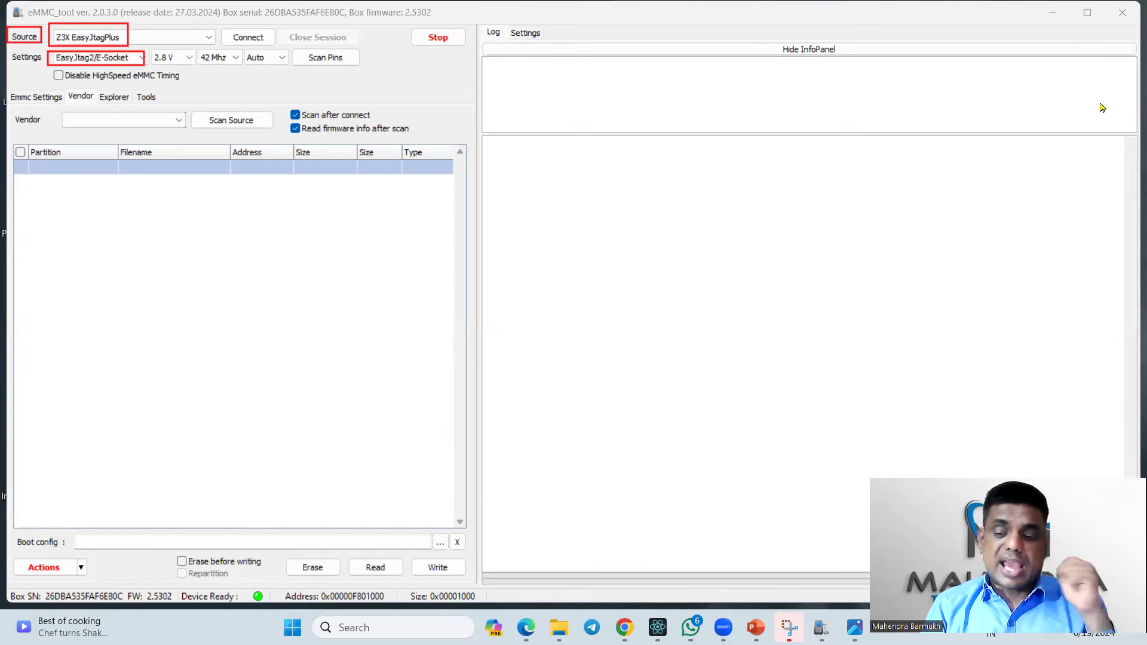
click(138, 60)
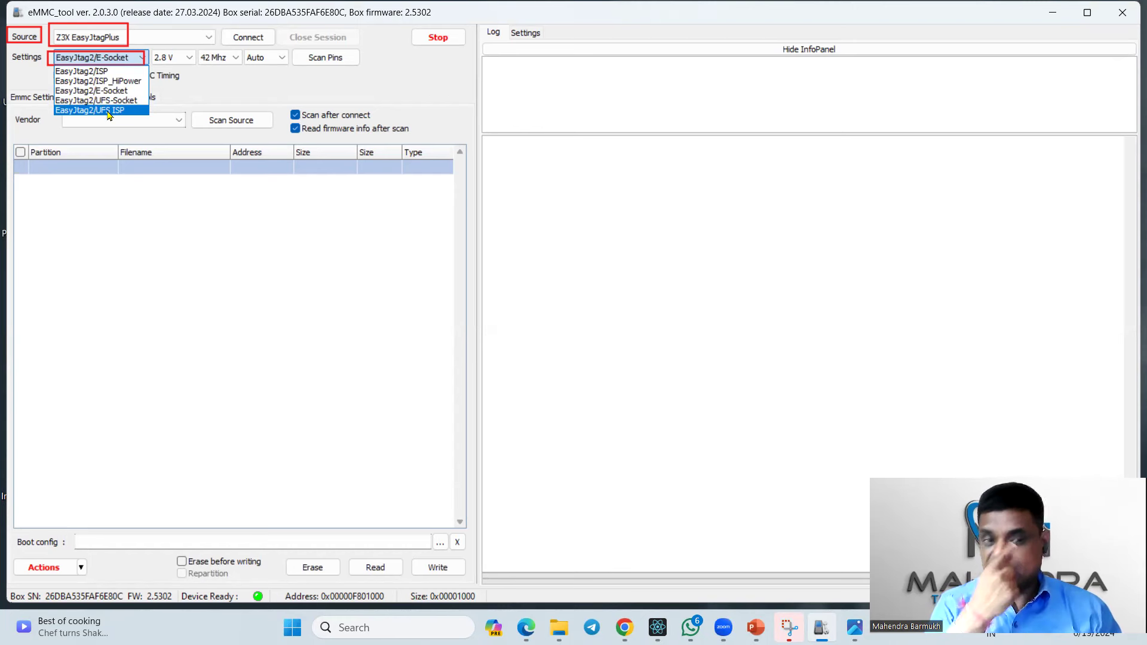
click(150, 196)
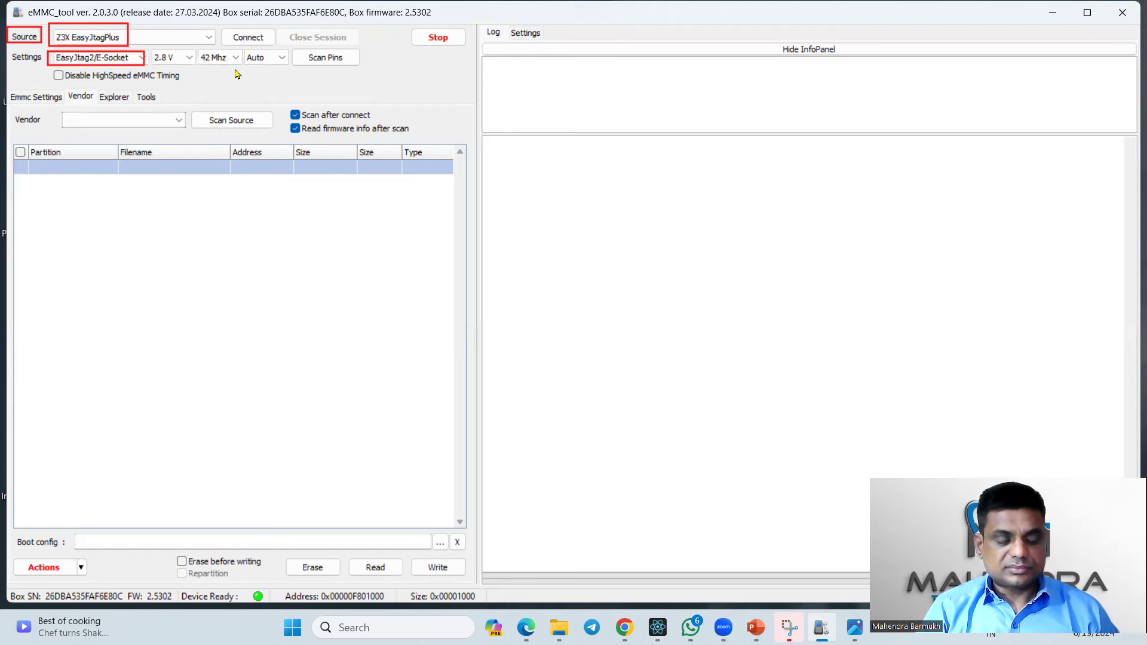
click(267, 62)
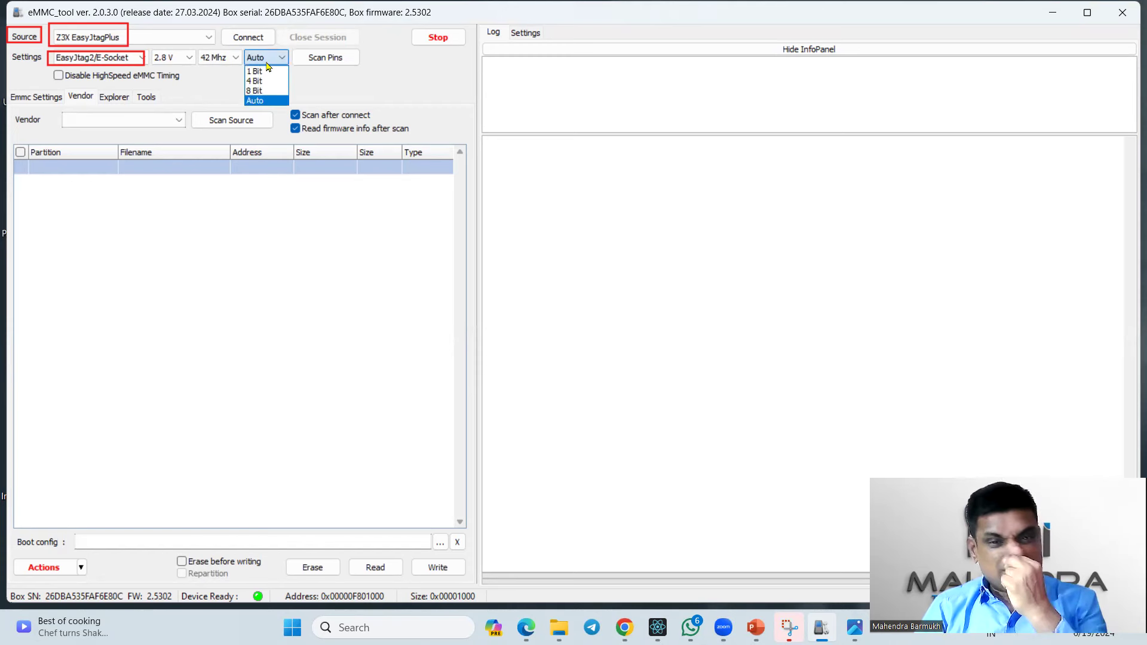
click(319, 94)
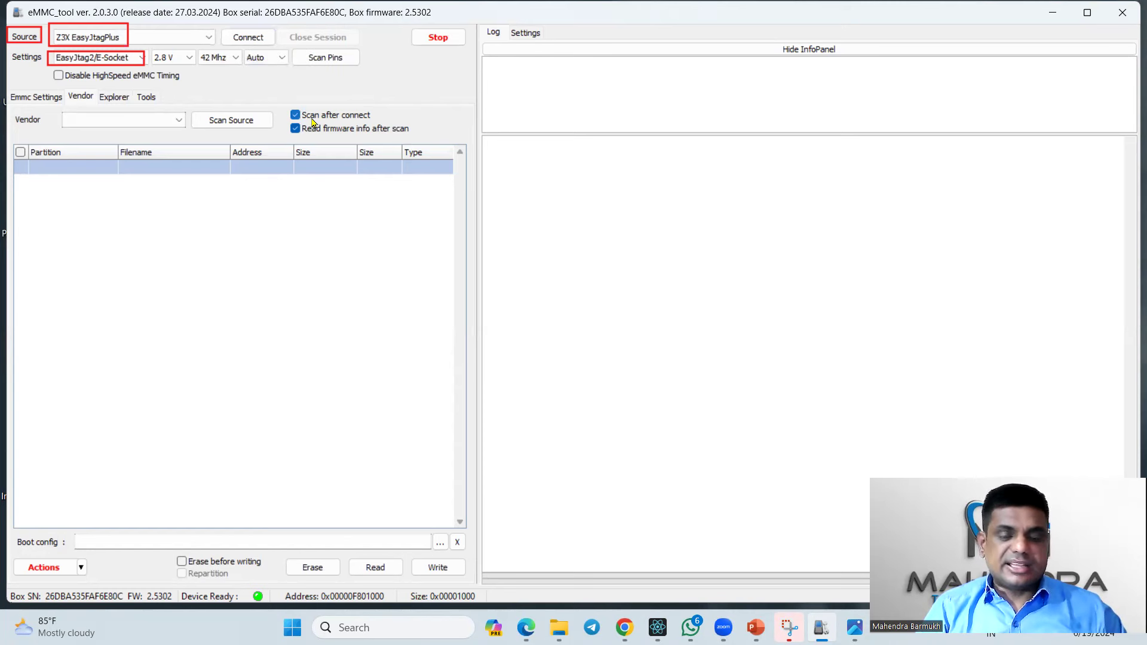
Scan the pins and connect to the eMMC chip, reading its partitions and firmware information
click(316, 61)
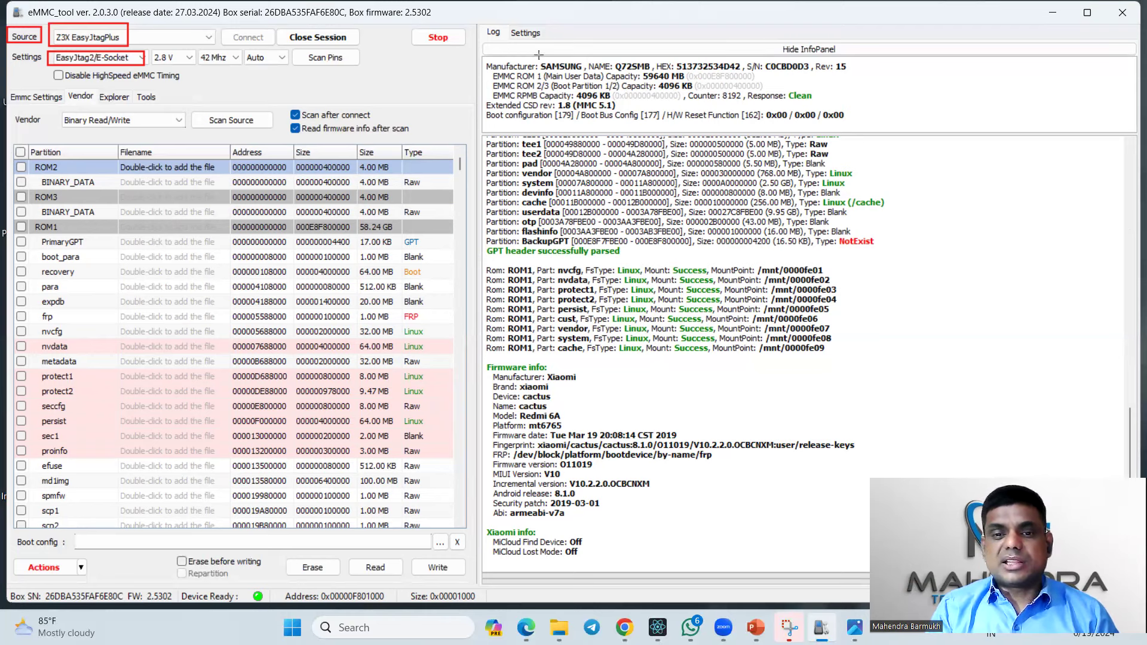
drag(537, 58, 554, 69)
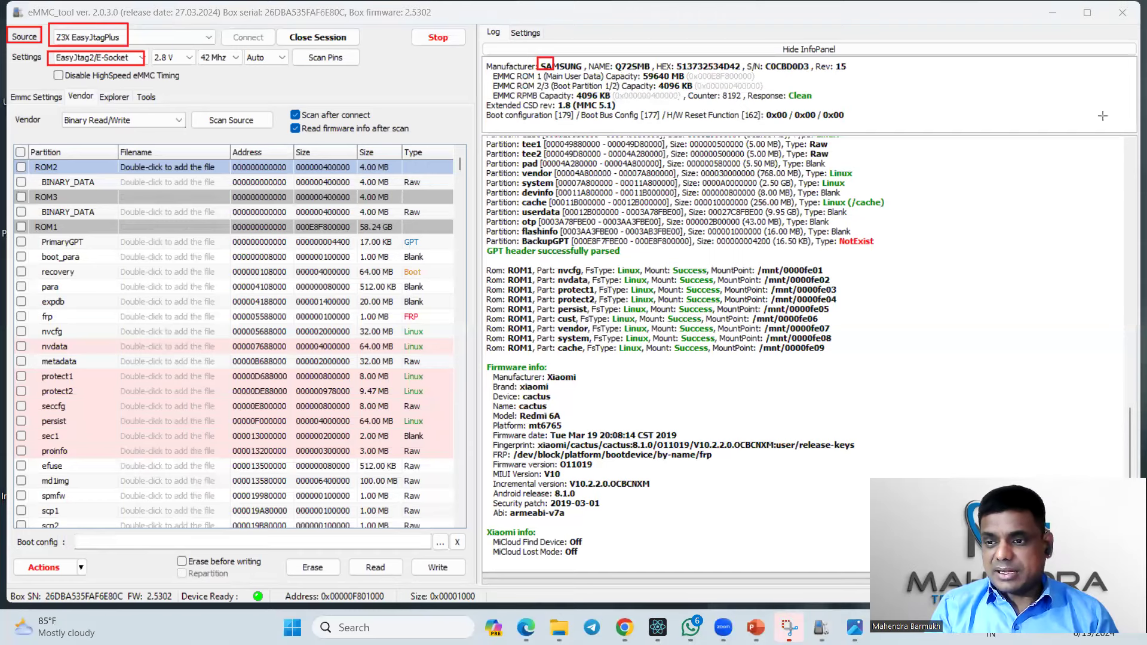
drag(479, 47, 869, 130)
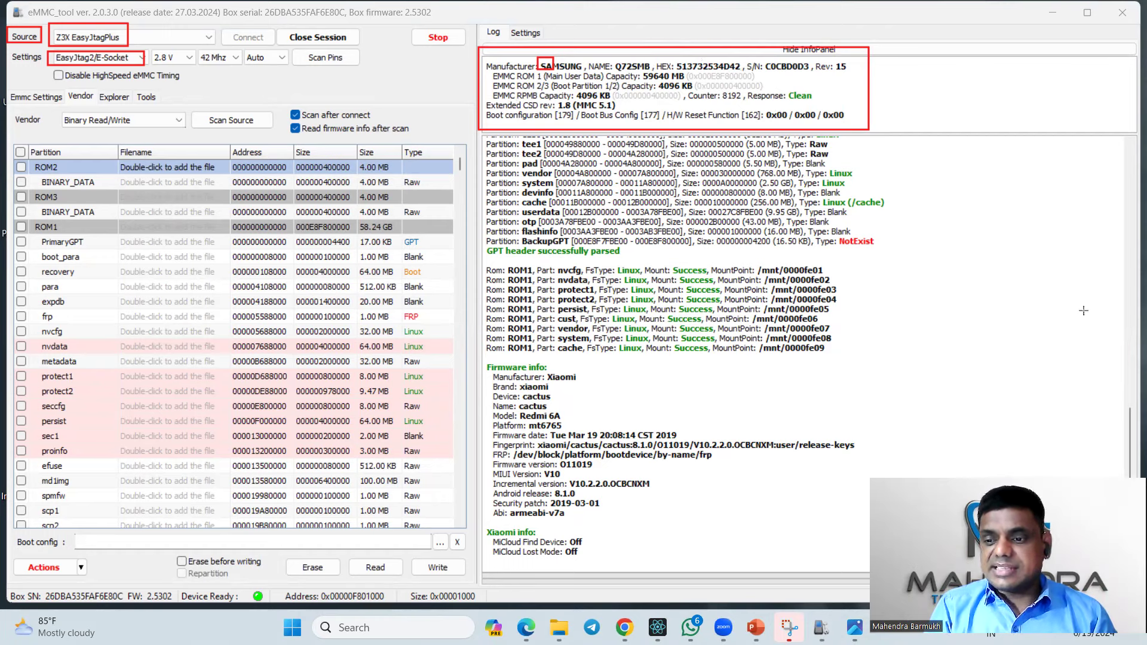
key(Escape)
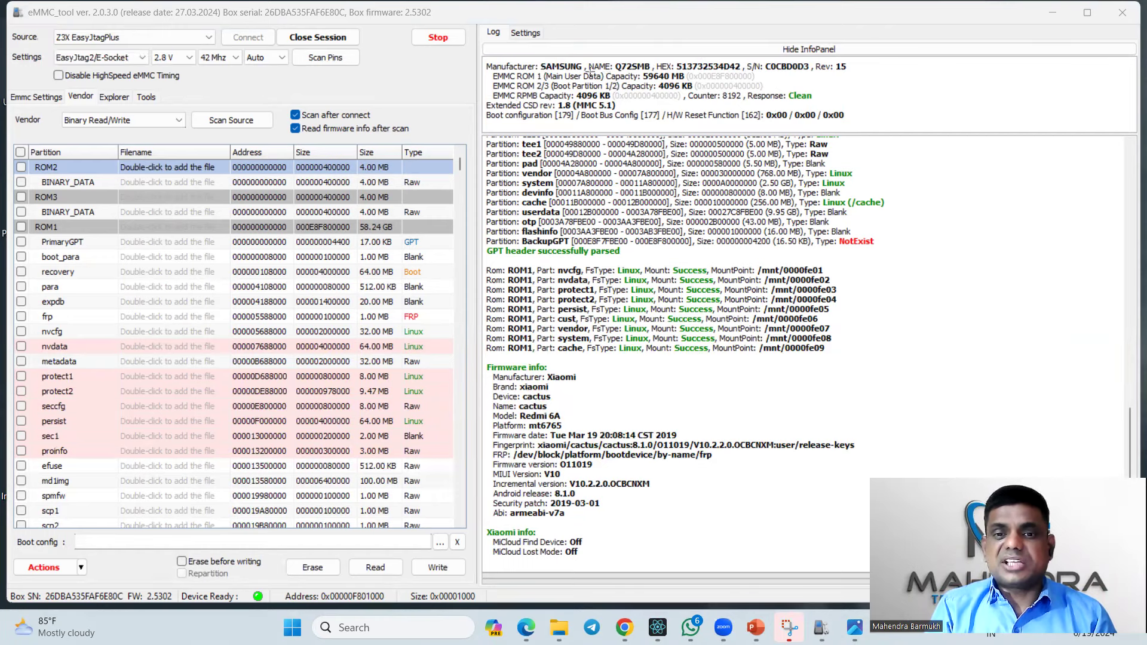
Outline the eMMC information block, the SAMSUNG manufacturer, the phone's firmware details and the Q72SMB chip name with red boxes
drag(469, 50, 867, 134)
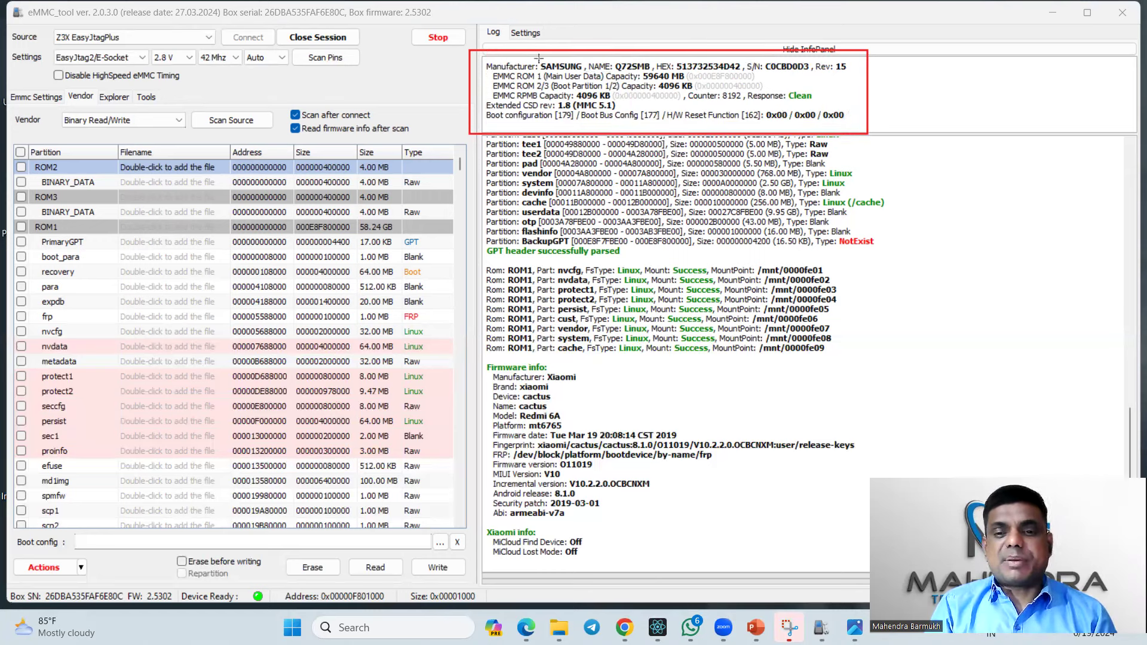
drag(537, 59, 586, 73)
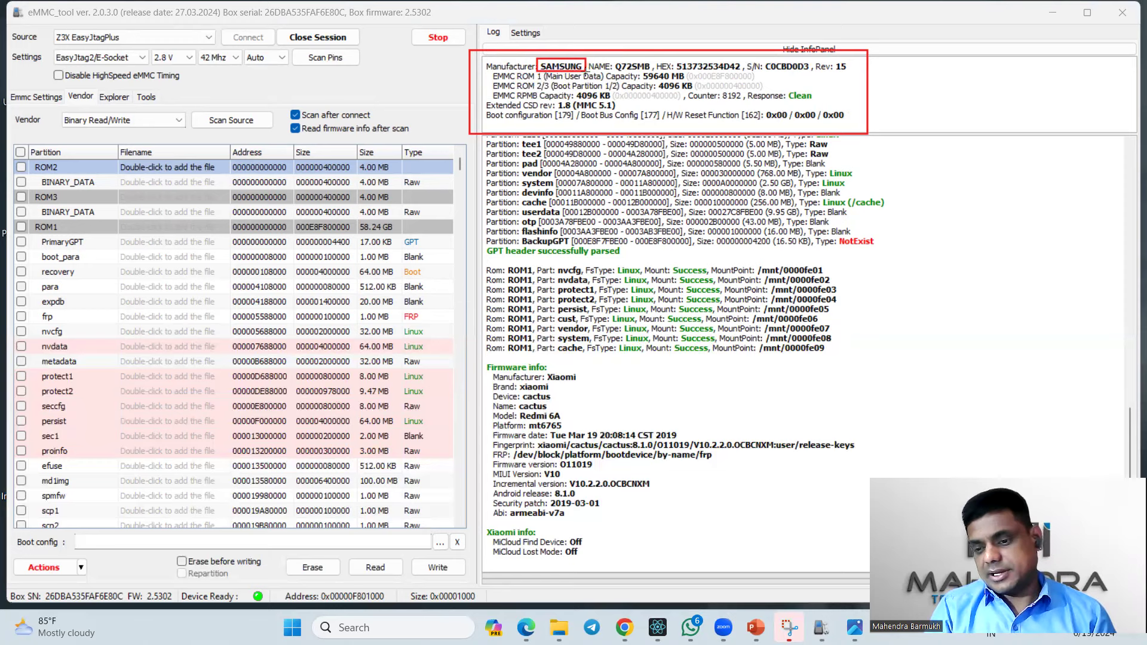
mouse_move(487, 360)
mouse_down()
mouse_move(548, 437)
mouse_move(577, 439)
mouse_up()
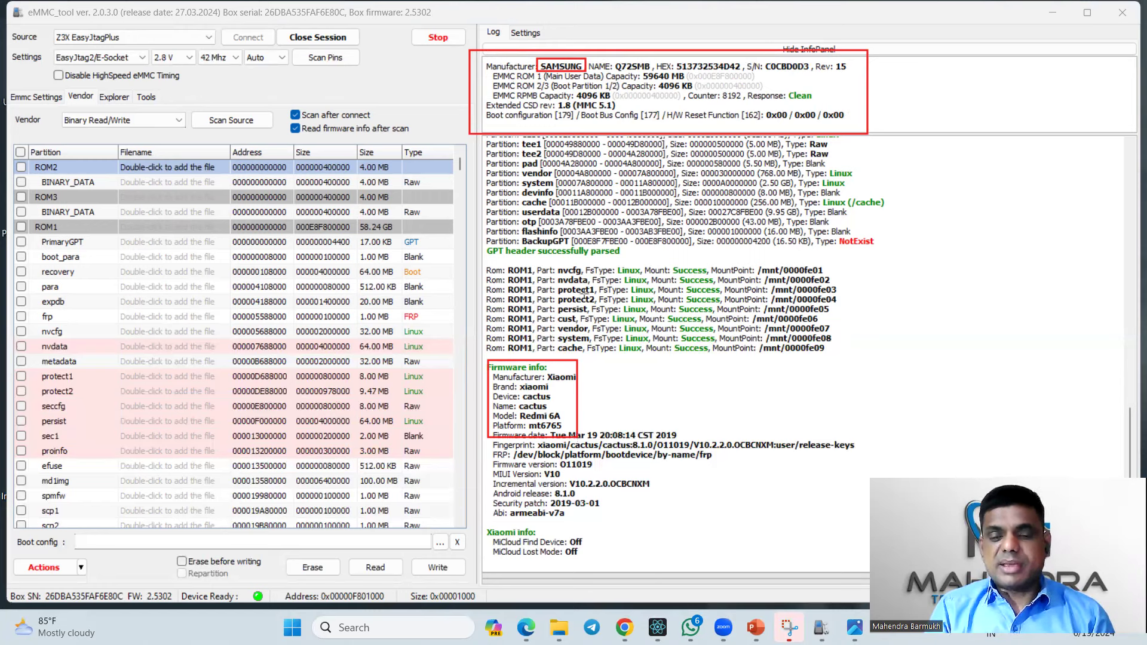
drag(612, 58, 653, 76)
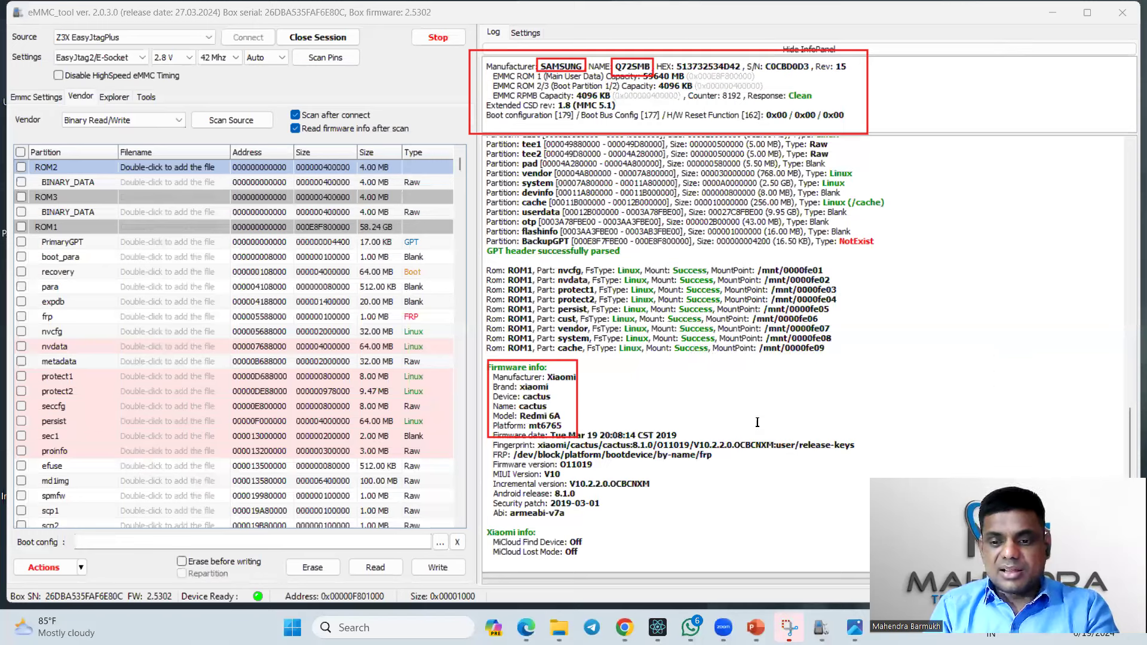
Add the red text annotation "Q72SMB" in the empty log area beside the firmware information
click(735, 386)
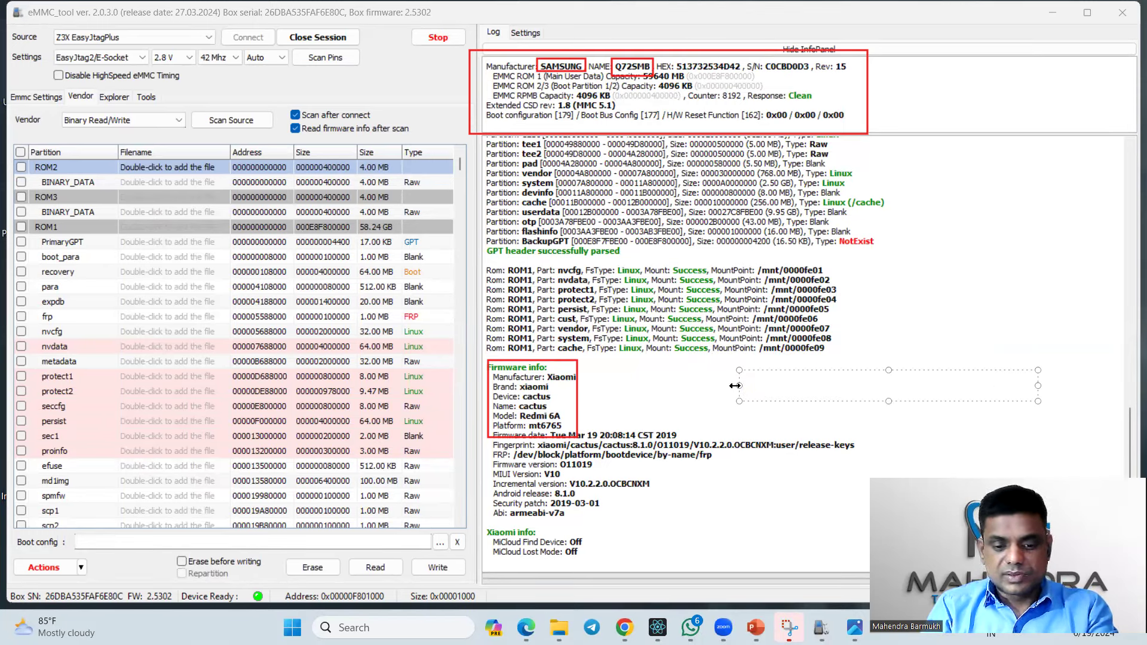
text(Q)
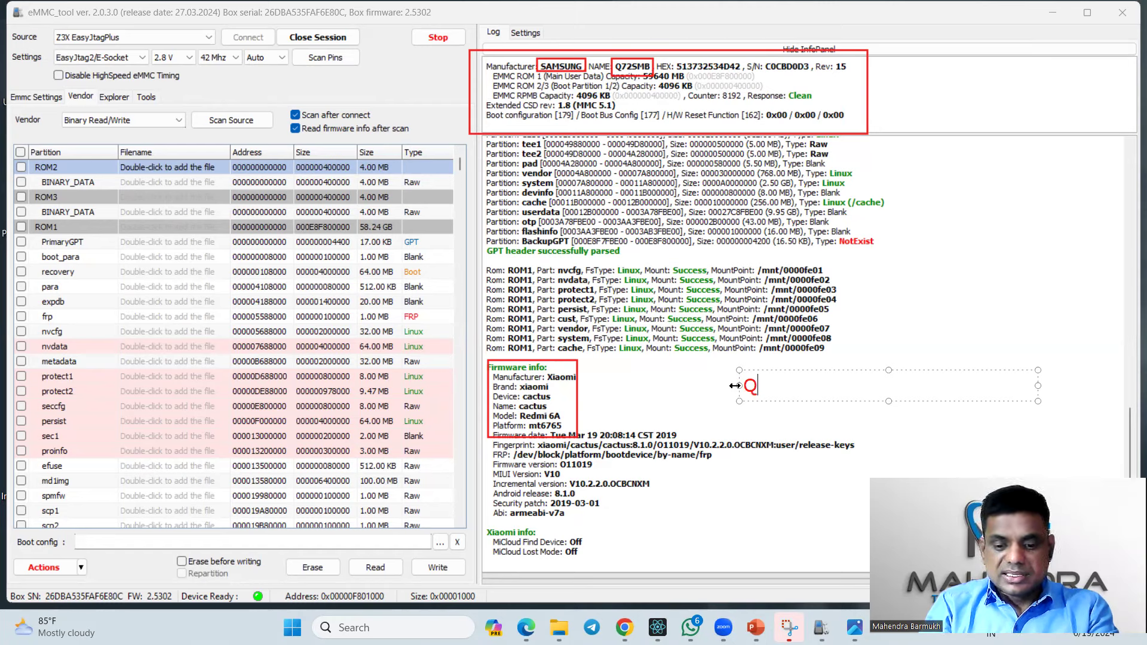
text(72)
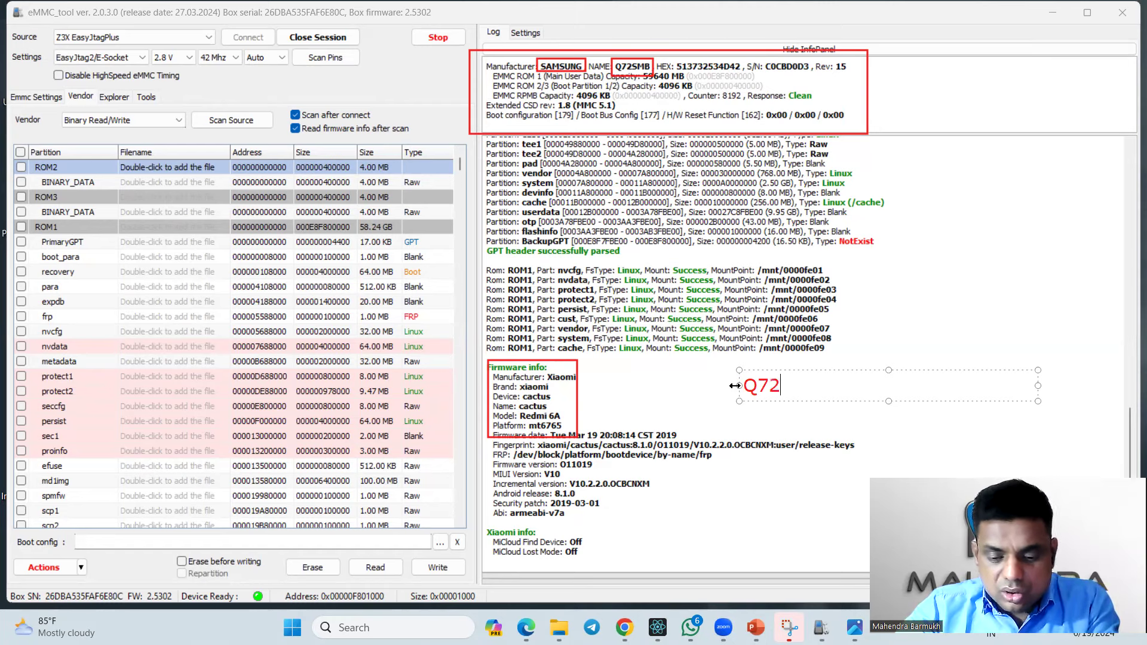
text(SM)
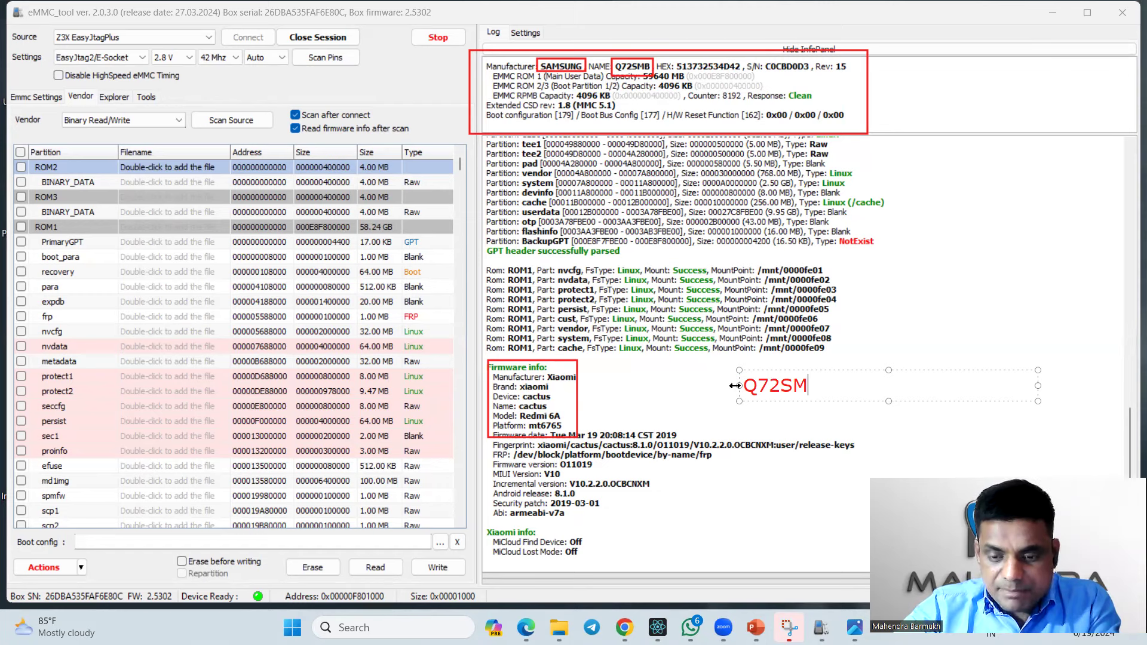
text(B)
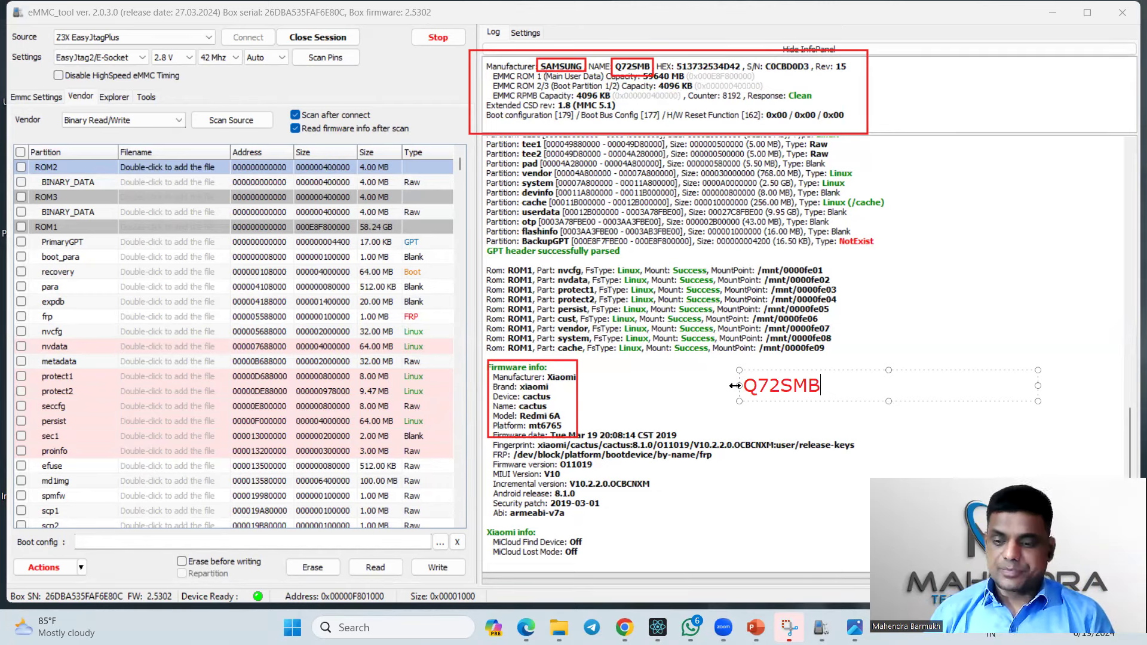
key(Left)
key(Left)
key(Left)
key(Left)
key(Left)
key(Left)
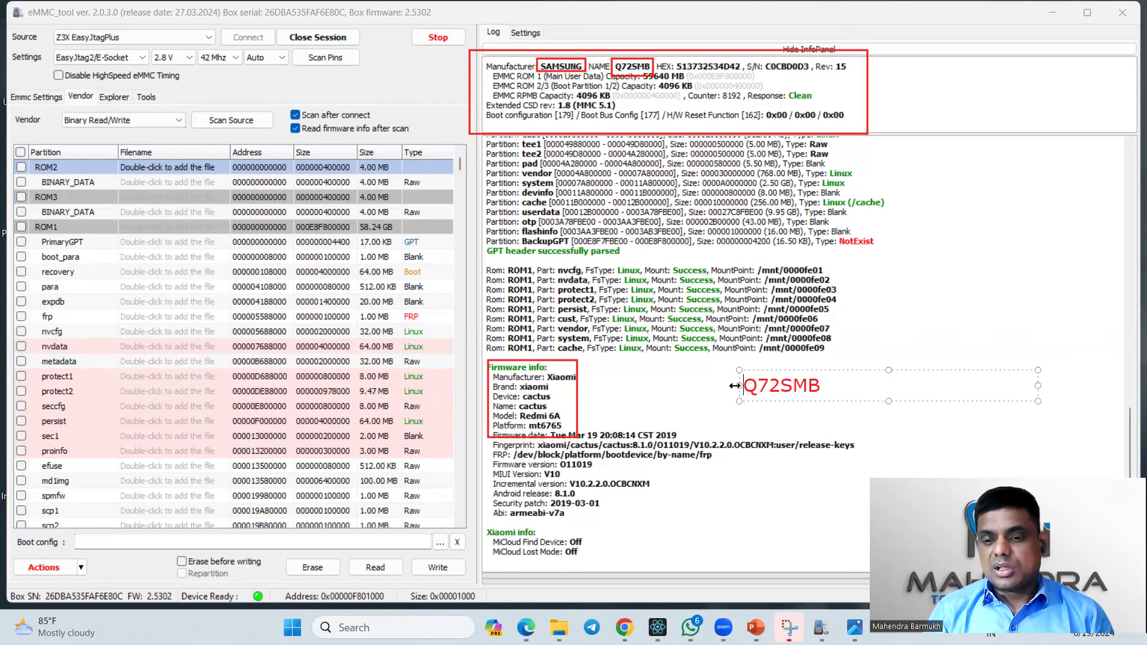
click(844, 420)
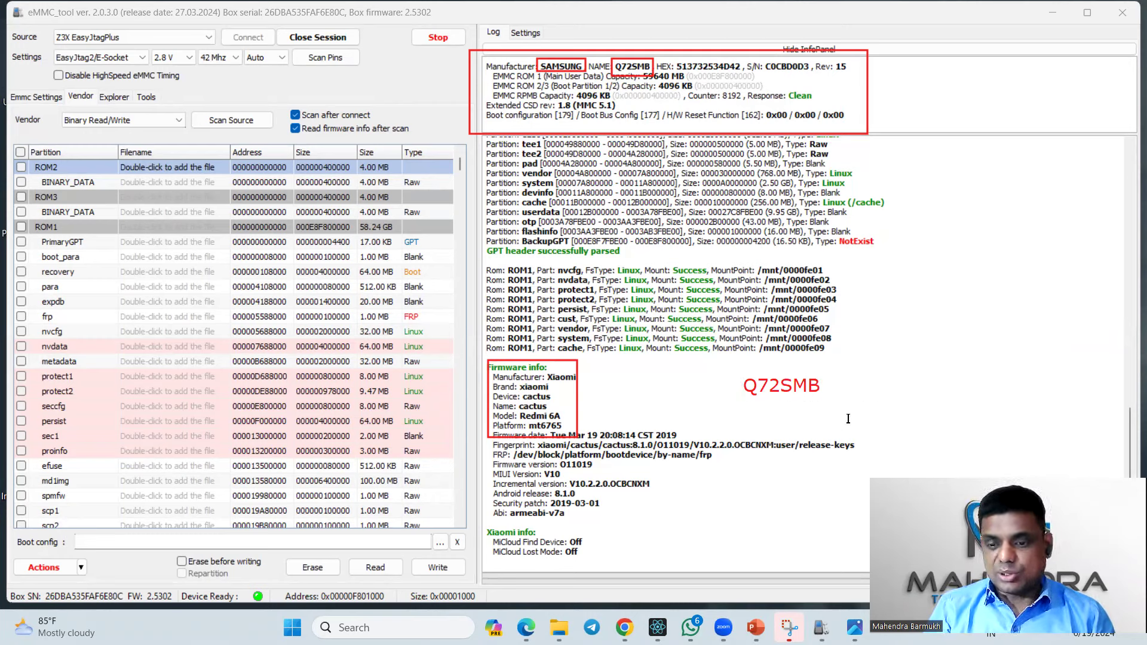
Add a second red text annotation below the Q72SMB note, reading "KMQ72"
click(710, 484)
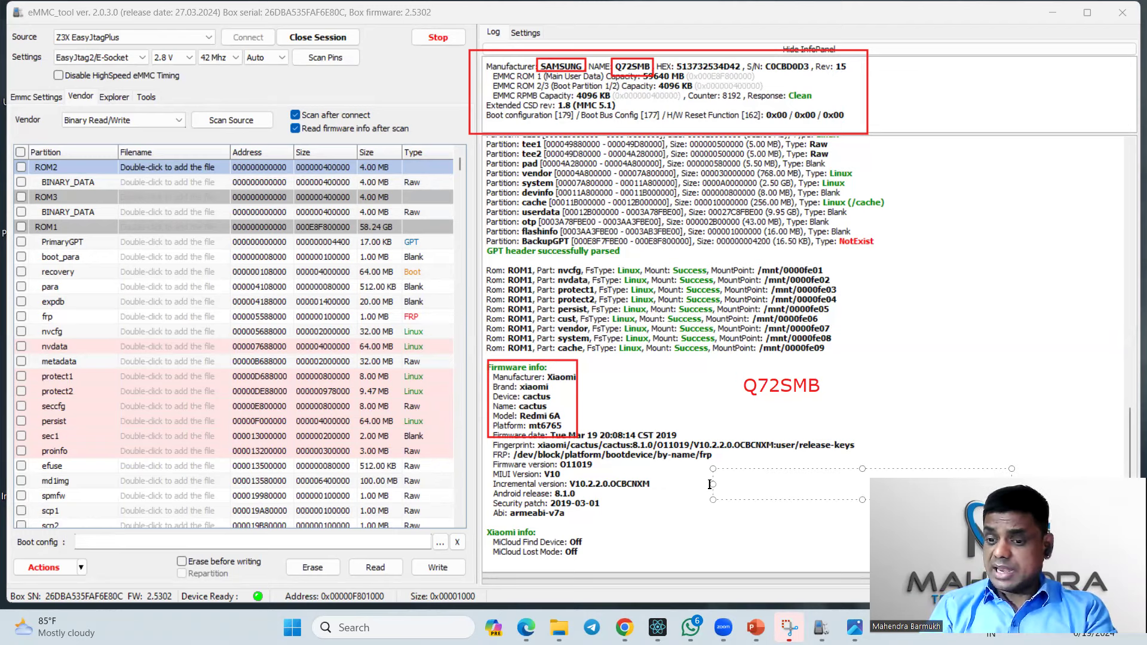
text(K)
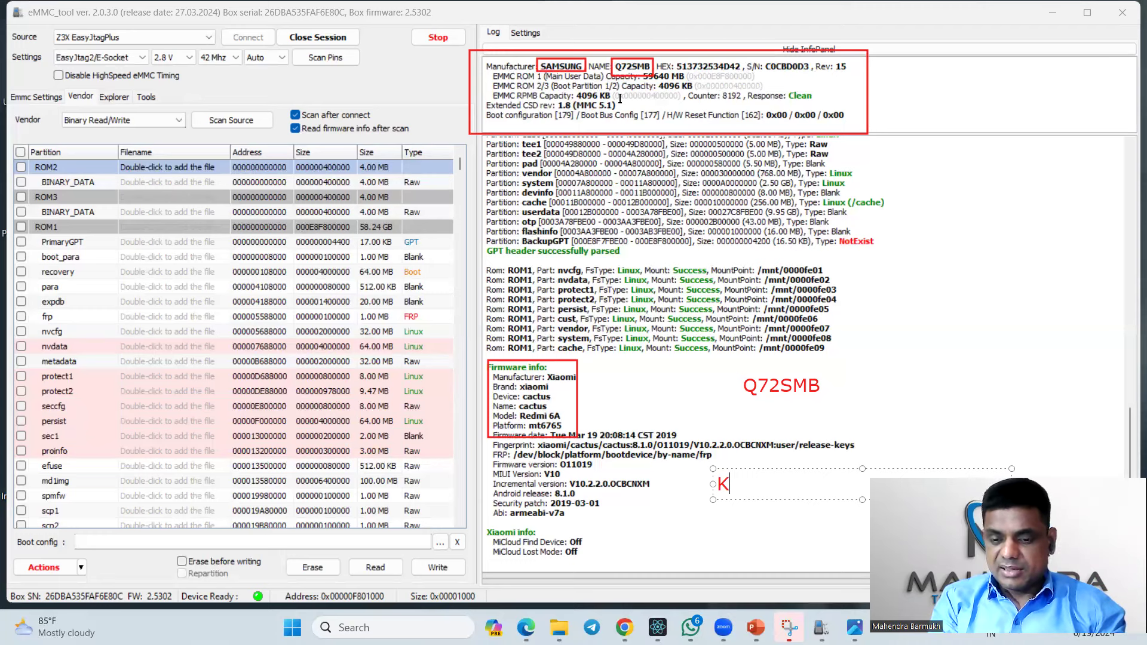
text(M)
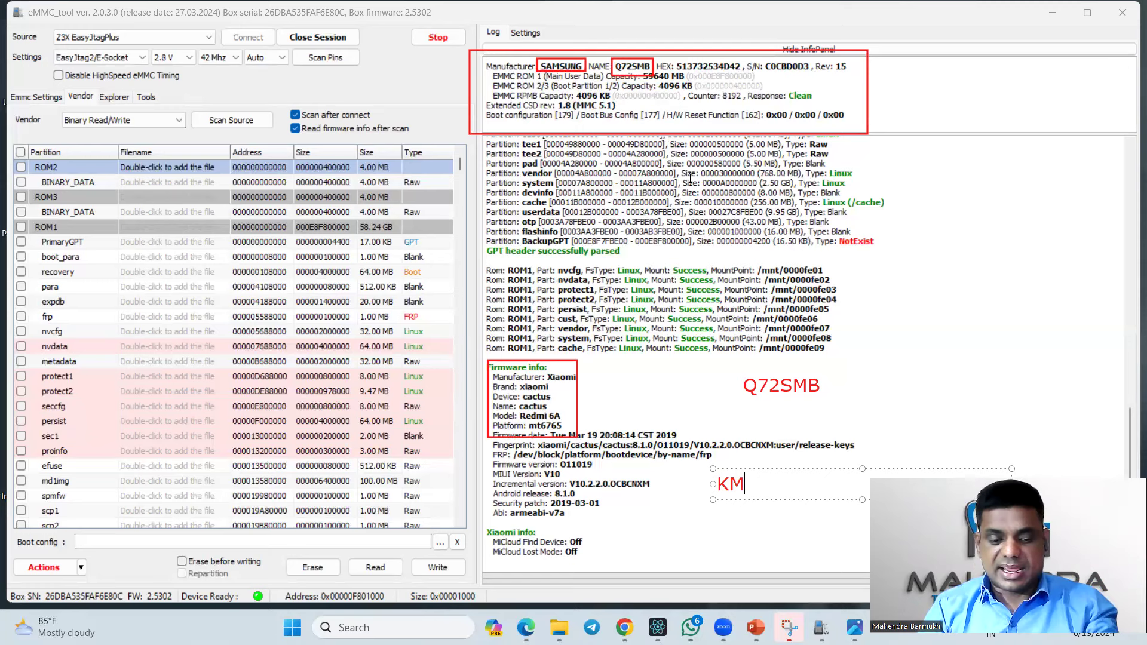
text(Q)
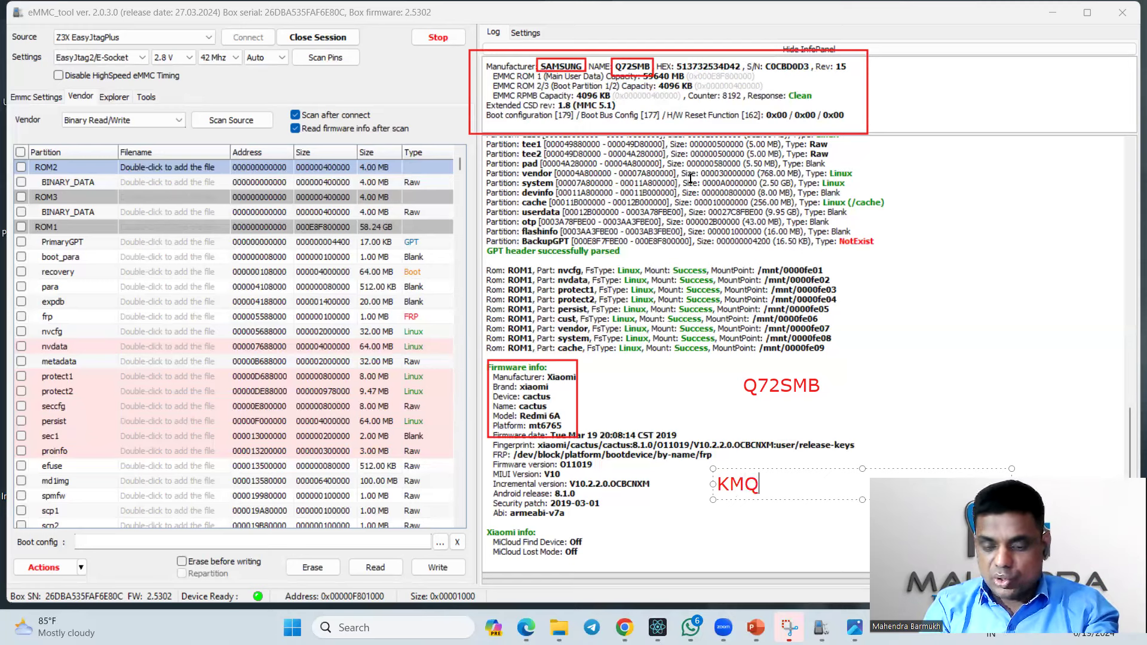
text(72)
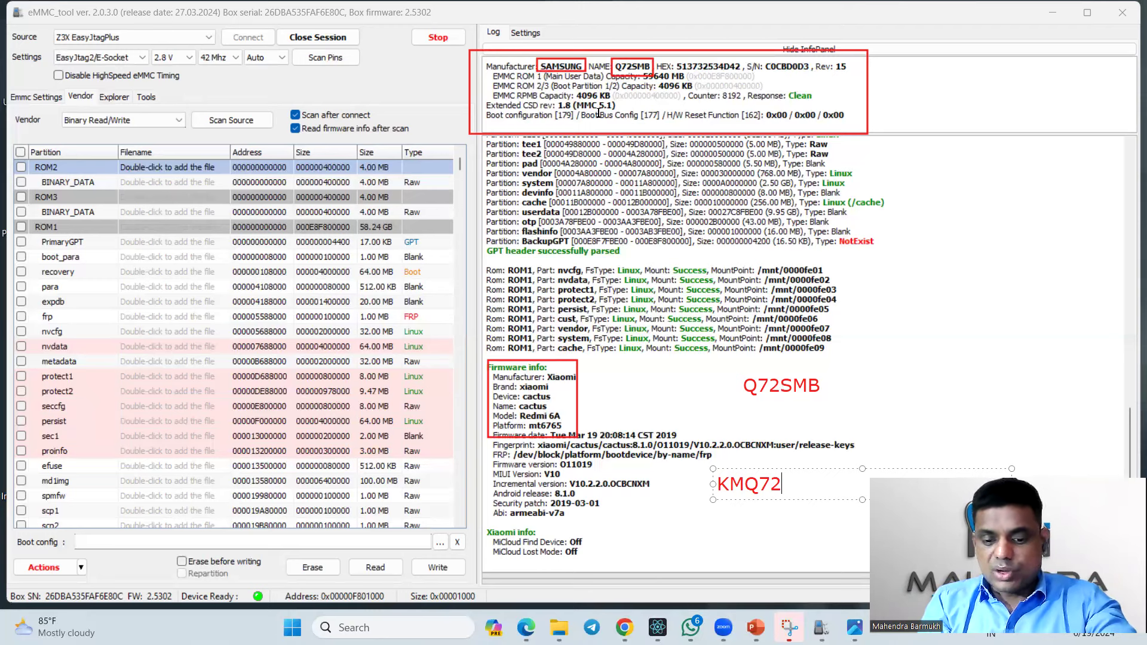
text(600)
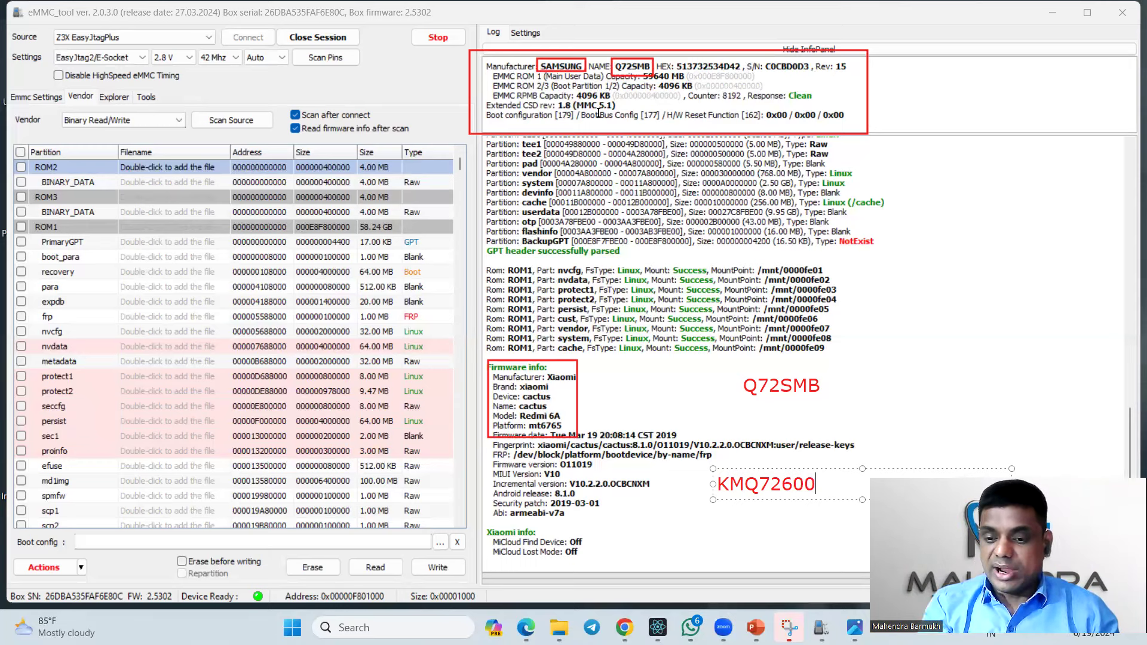
key(BackSpace)
key(BackSpace)
key(BackSpace)
text(1)
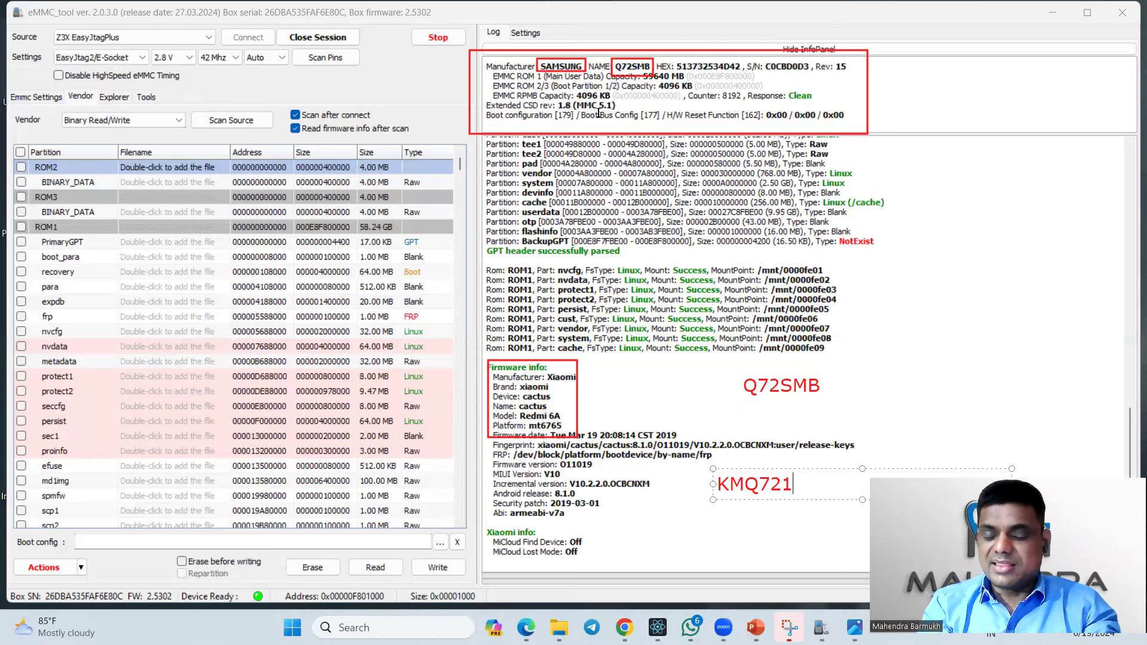
text(00)
key(BackSpace)
key(BackSpace)
key(BackSpace)
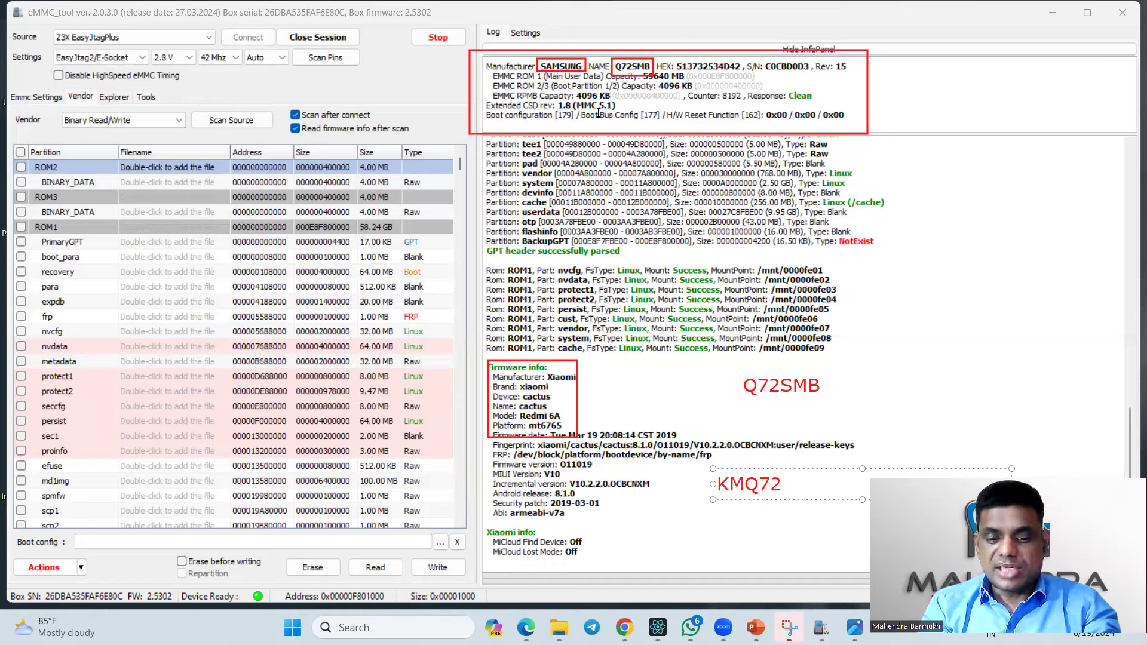
Complete the lower annotation as "KMQ72600SMB" and draw two red arrows to it from the "Q72SMB" annotation
text(600)
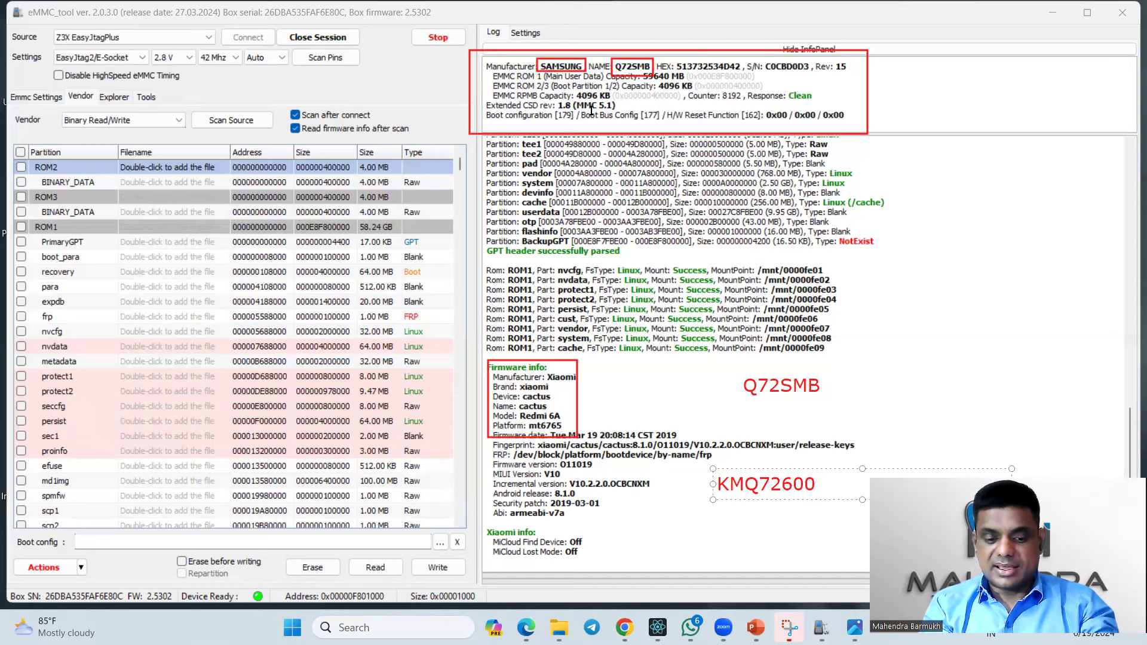
text(SM)
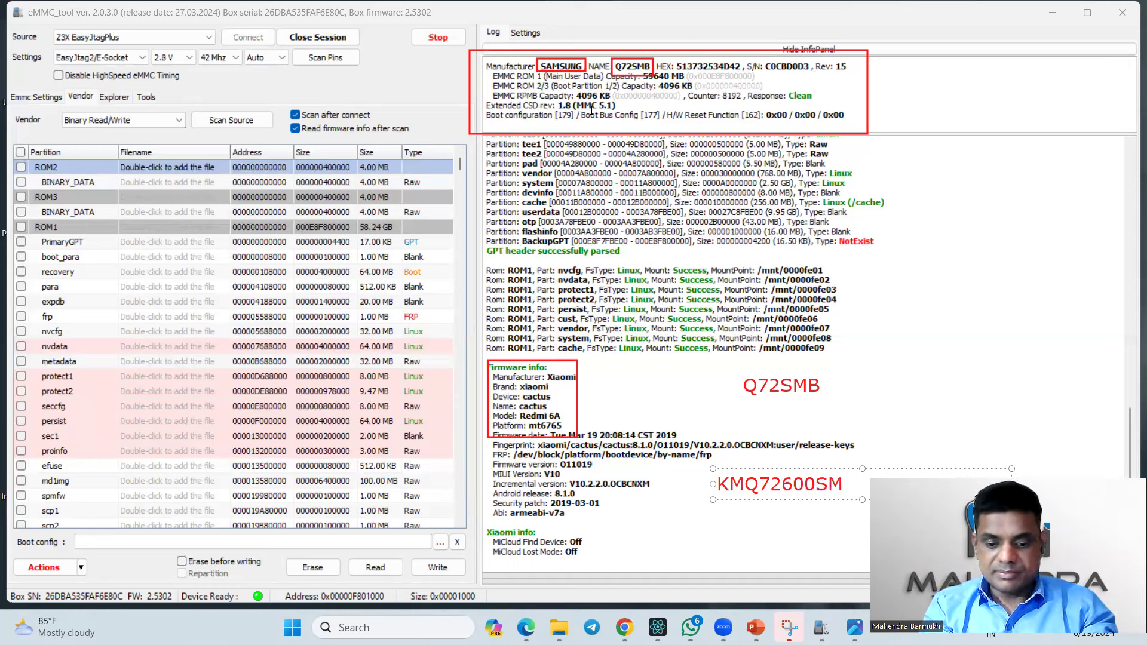
text(B)
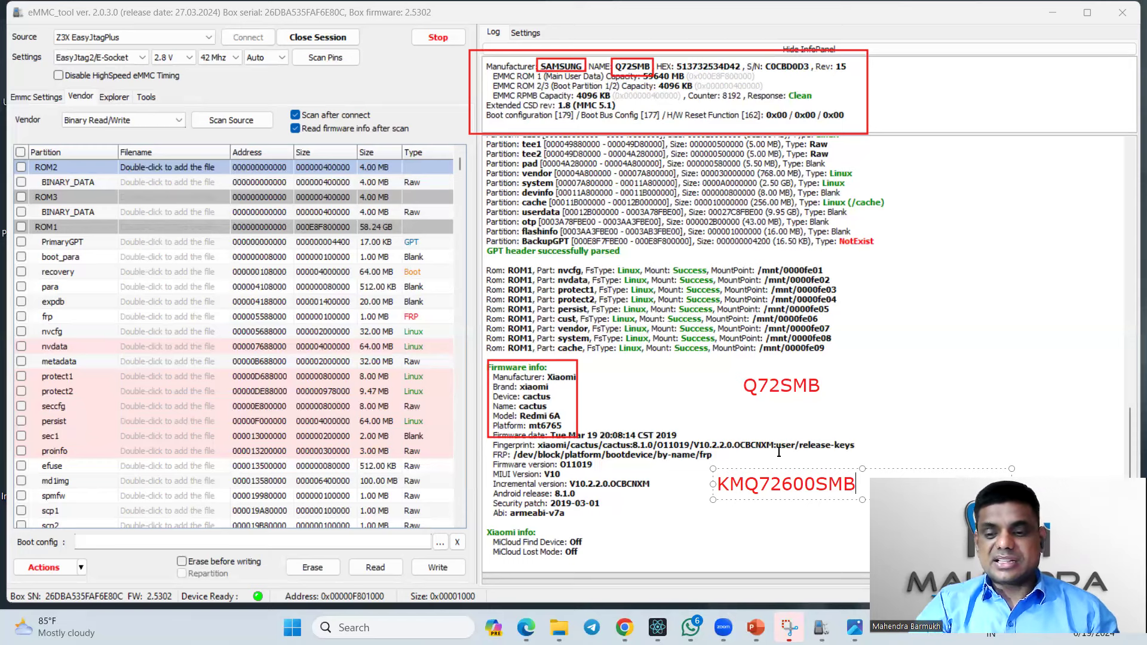
click(908, 373)
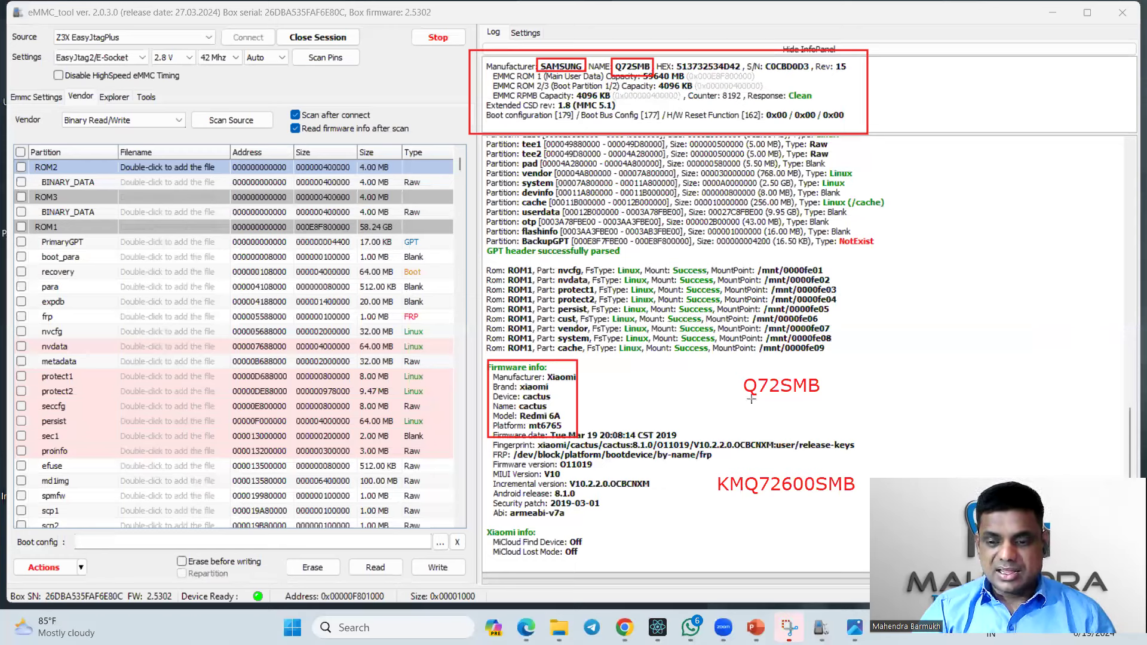
drag(751, 439, 751, 473)
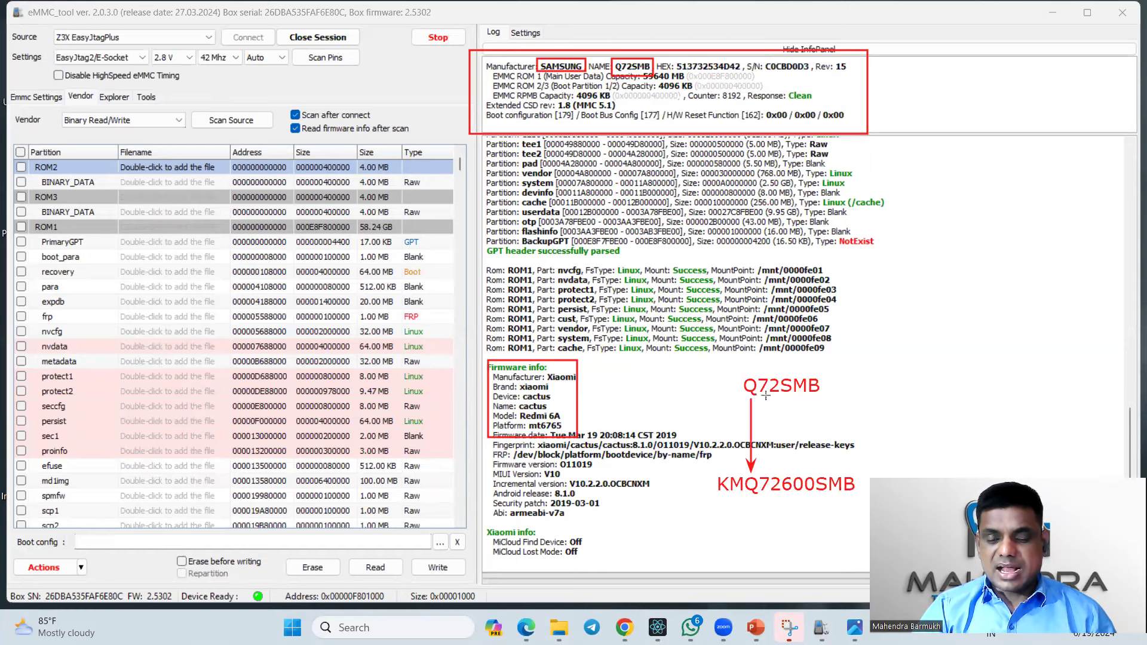
drag(790, 396, 823, 478)
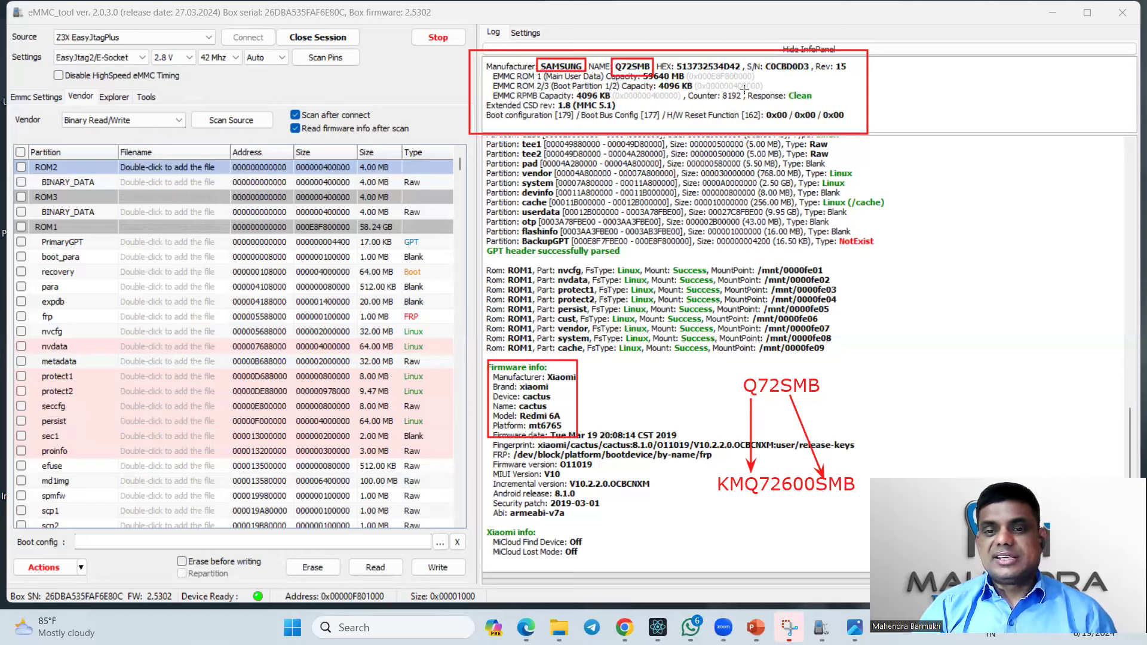
Outline the chip's HEX value and serial number in the eMMC information block with red boxes
drag(676, 58, 718, 73)
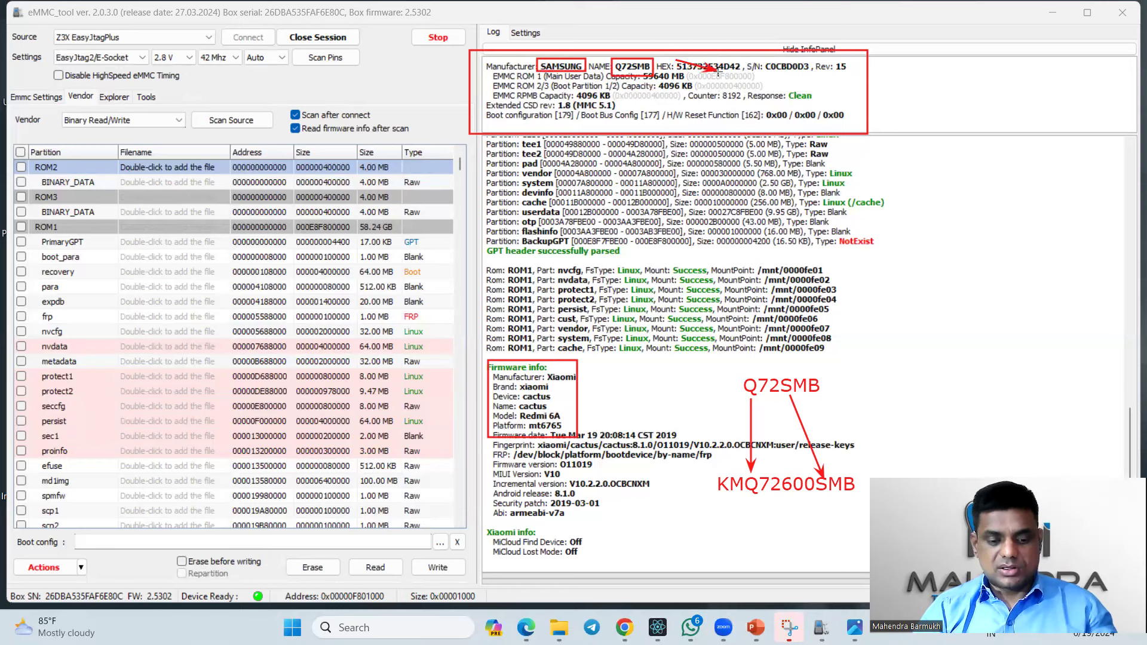
key(ctrl+z)
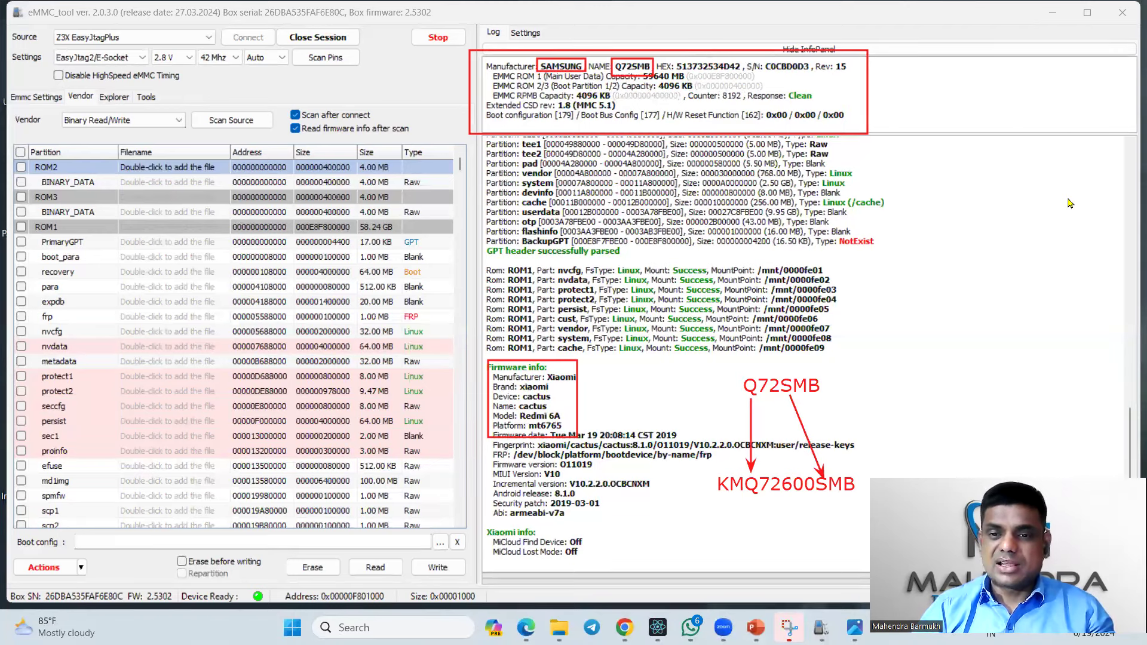
drag(652, 54, 743, 75)
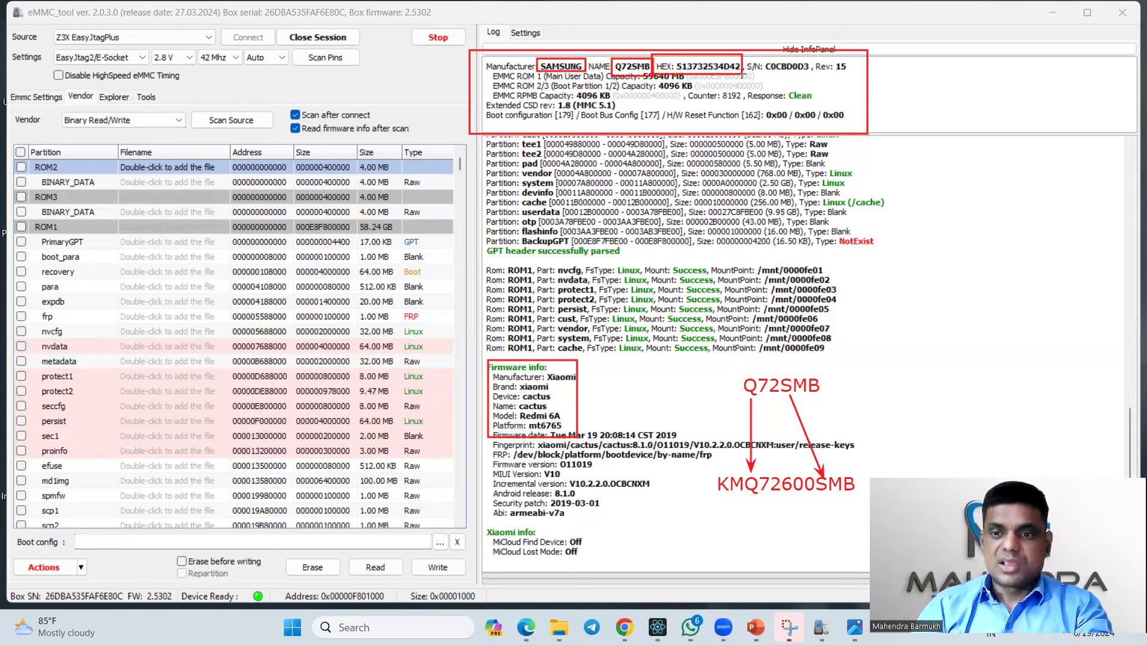
drag(754, 56, 814, 76)
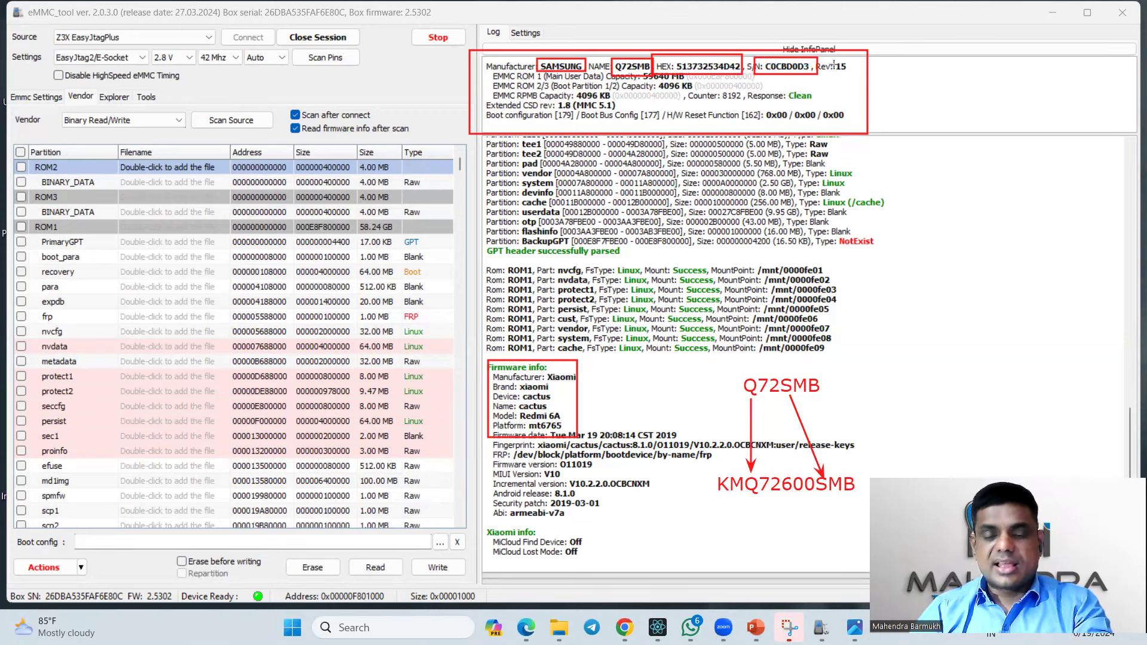
Clear the annotations and box the ROM 1 and ROM 2/3 lines, including Main User Data, Boot Partition 1/2 and both capacity values
mouse_move(484, 68)
mouse_down()
mouse_move(516, 108)
mouse_move(752, 103)
mouse_move(803, 86)
mouse_move(789, 93)
mouse_up()
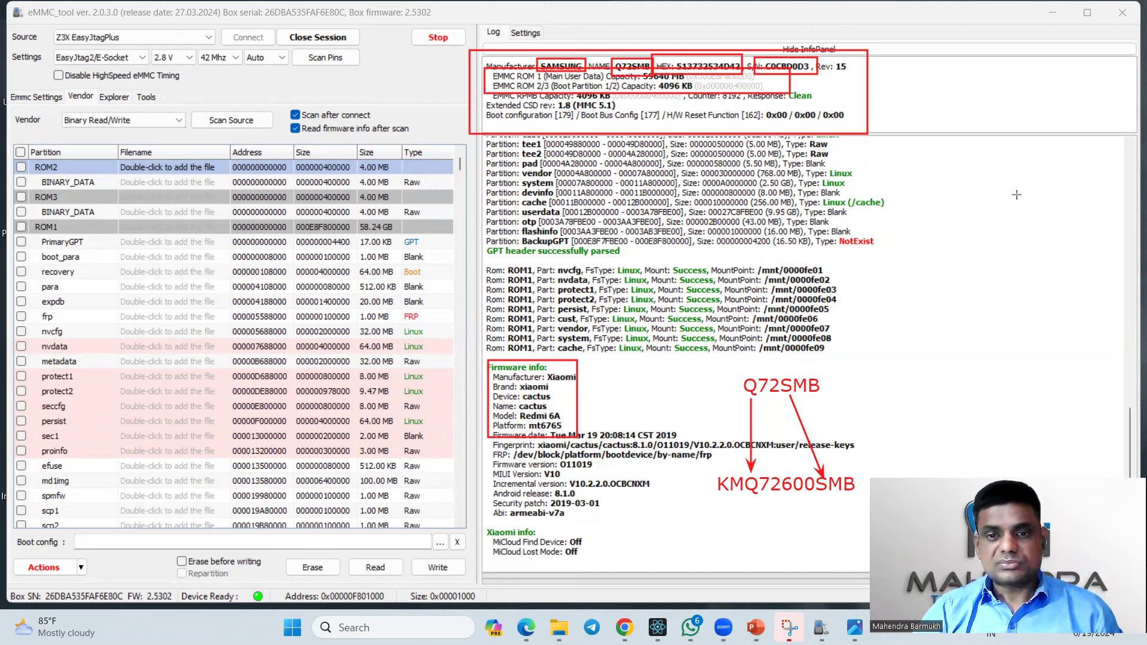
key(Escape)
mouse_move(489, 66)
mouse_down()
mouse_move(505, 90)
mouse_move(772, 95)
mouse_up()
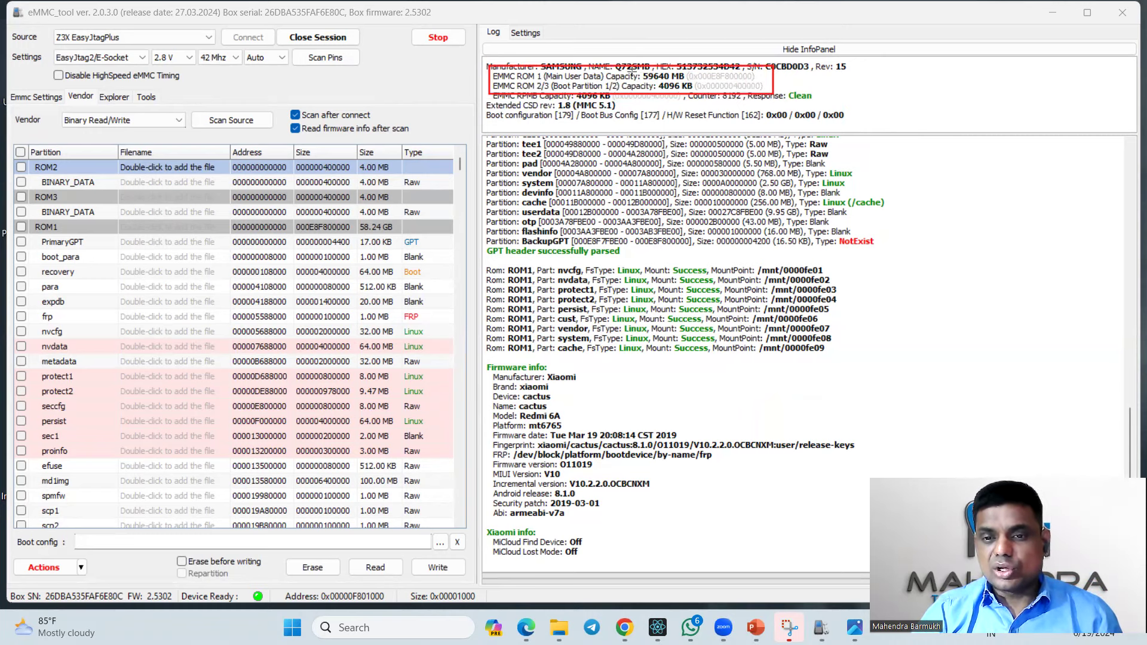
drag(640, 71, 688, 82)
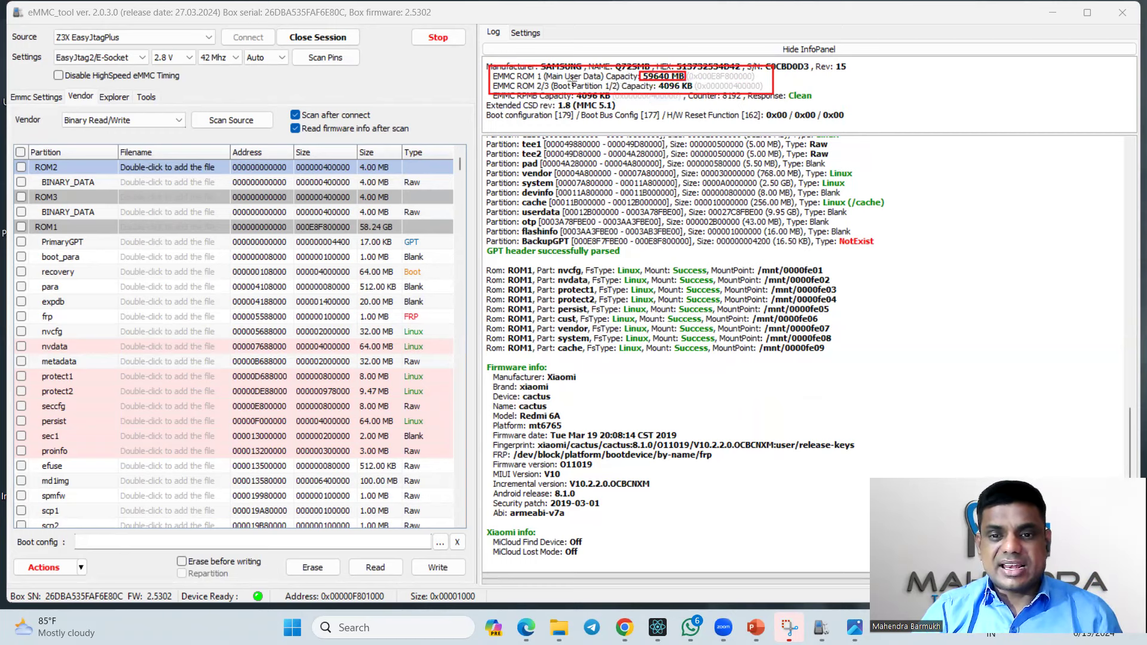
drag(544, 70, 605, 80)
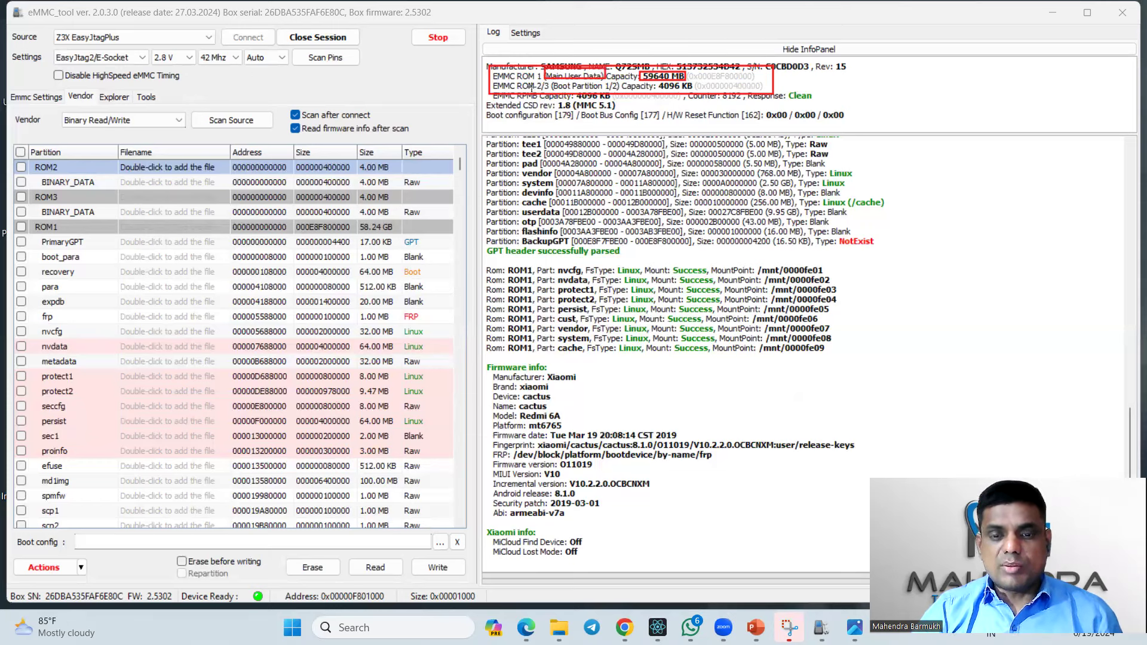
drag(554, 81, 618, 92)
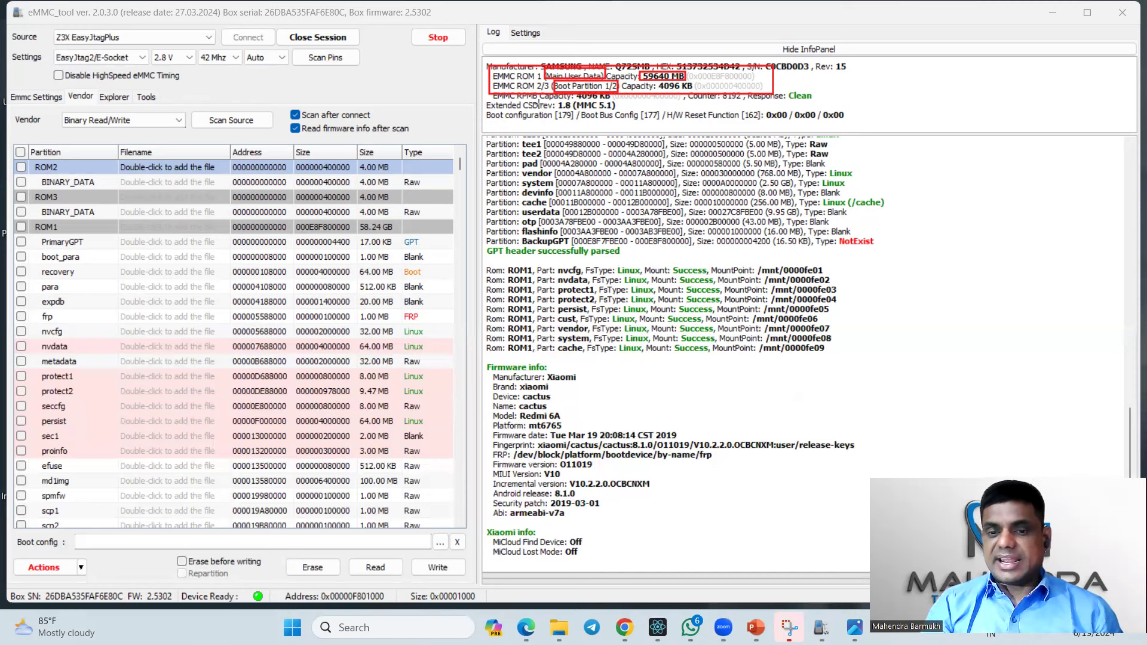
drag(656, 83, 773, 93)
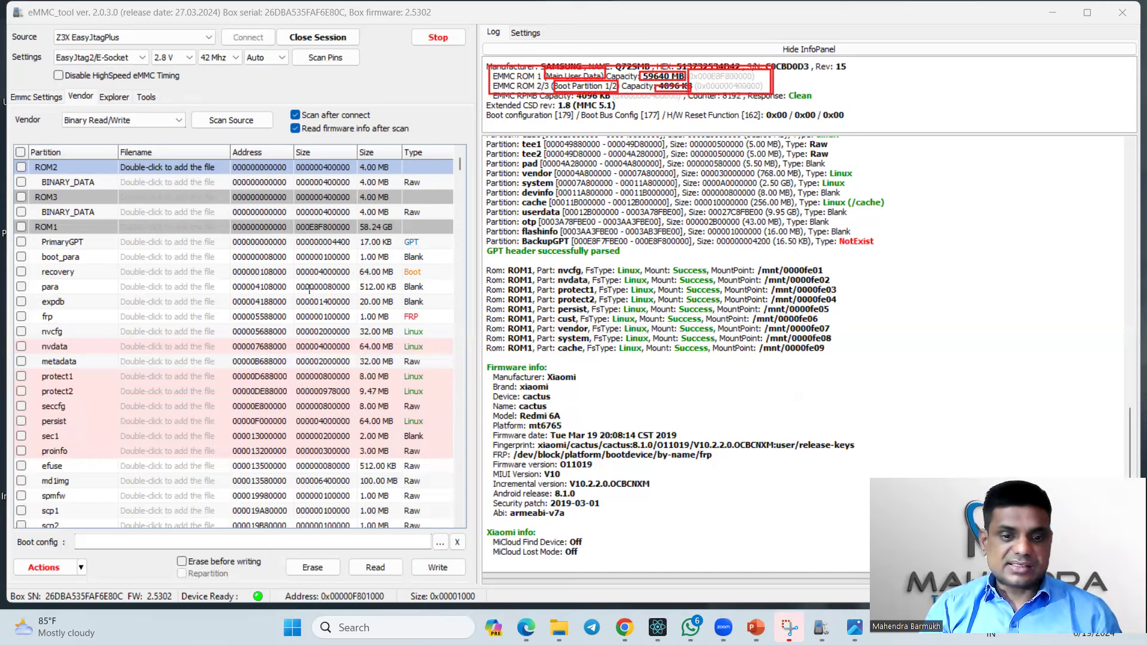
Mark the para to nvcfg partition addresses and the eMMC RPMB capacity in red, clearing the earlier annotations in between
mouse_move(231, 285)
mouse_down()
mouse_move(257, 335)
mouse_move(294, 339)
mouse_up()
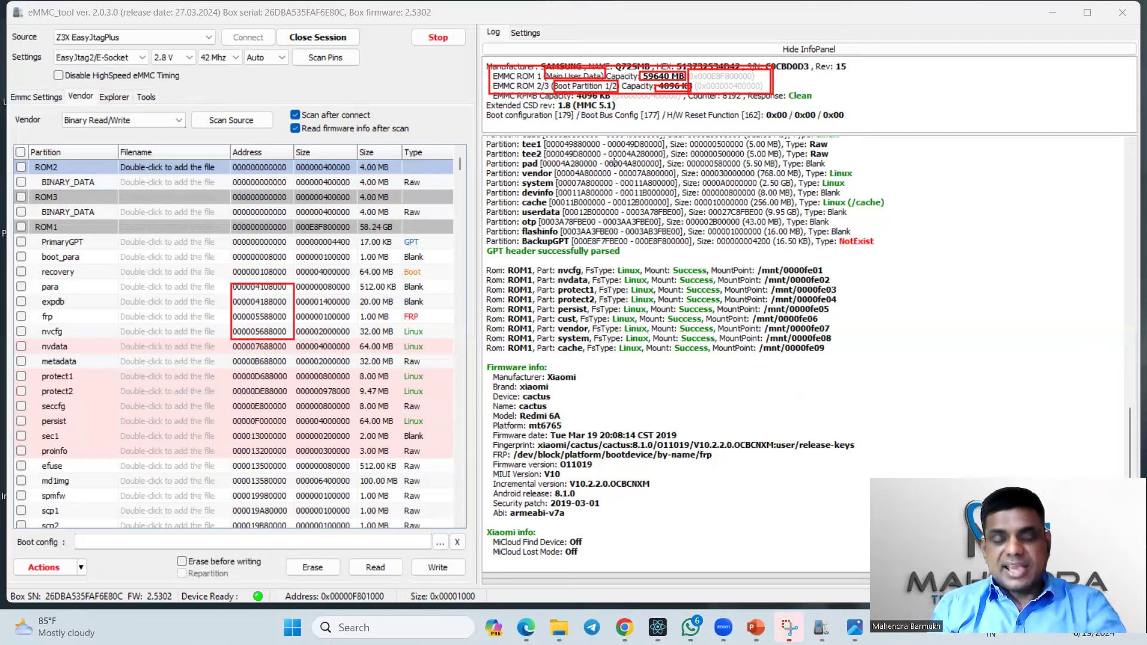
key(Escape)
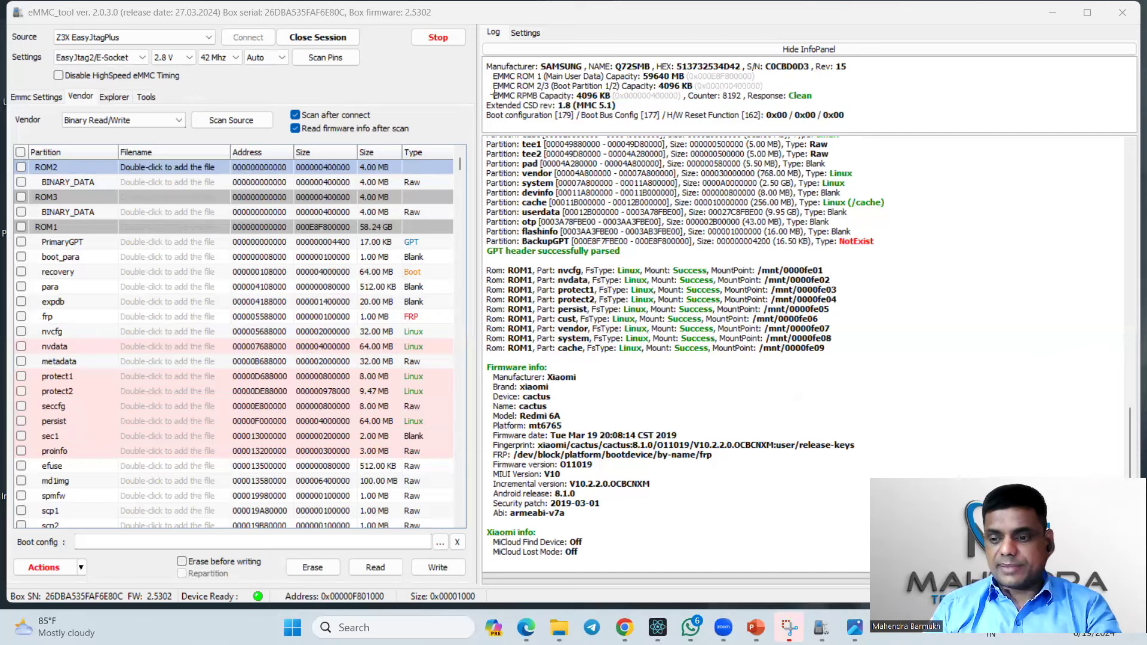
mouse_move(494, 93)
mouse_down()
mouse_move(574, 126)
mouse_move(614, 104)
mouse_up()
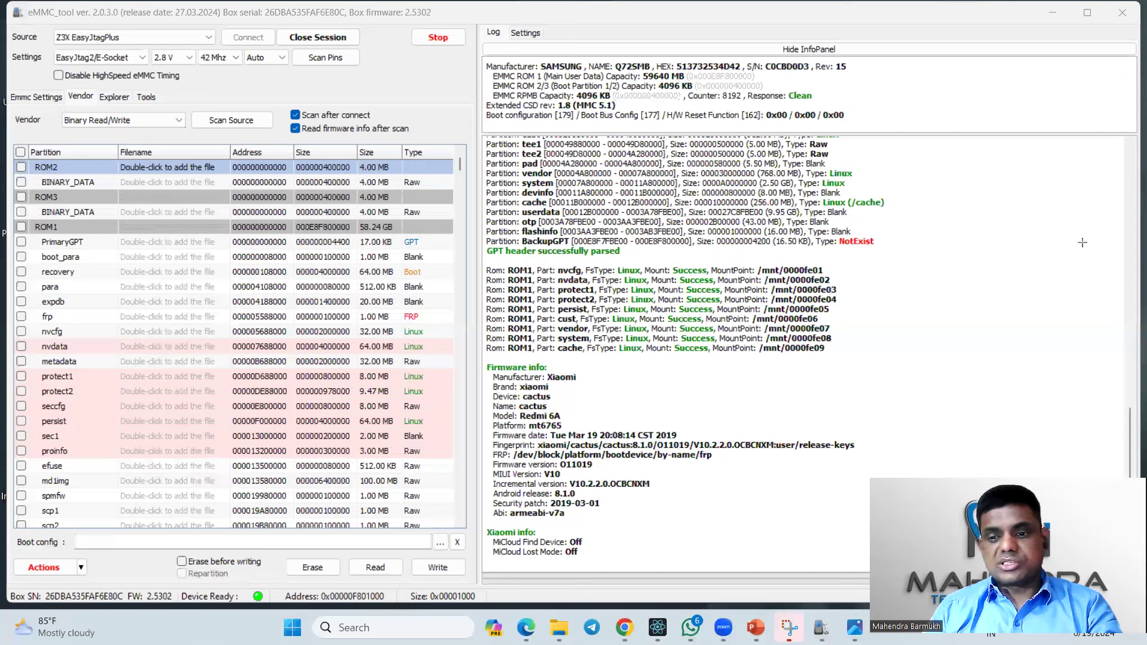
Draw a large red circle beside the mount list and split its lower part with three straight lines from near the centre
drag(856, 259, 1005, 417)
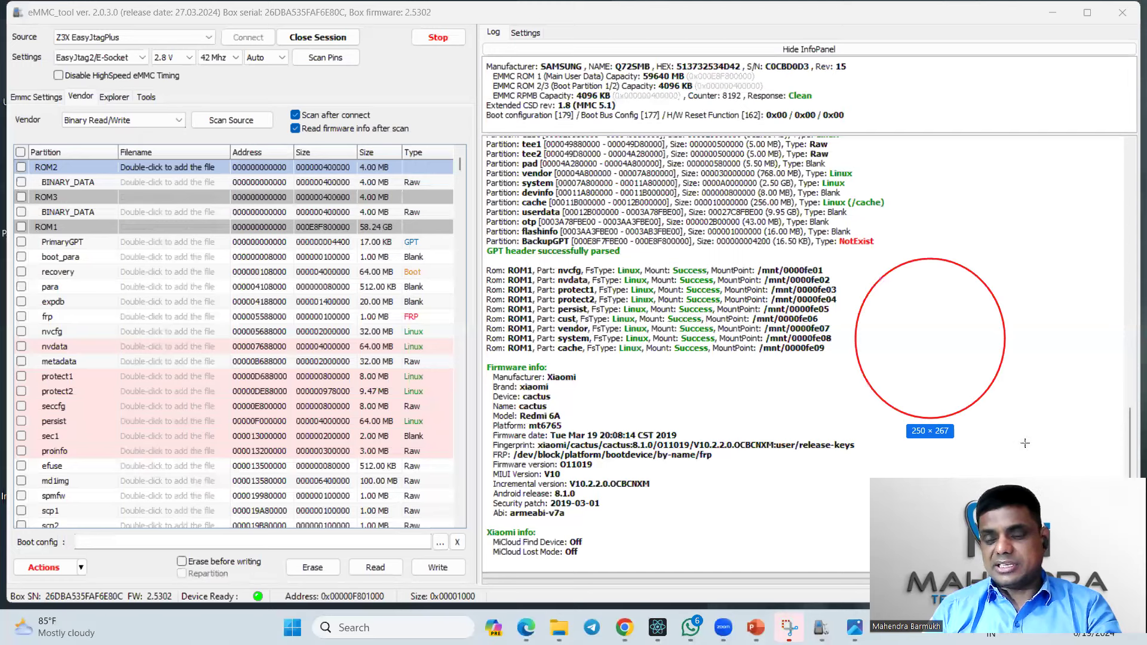
drag(1048, 456, 1082, 476)
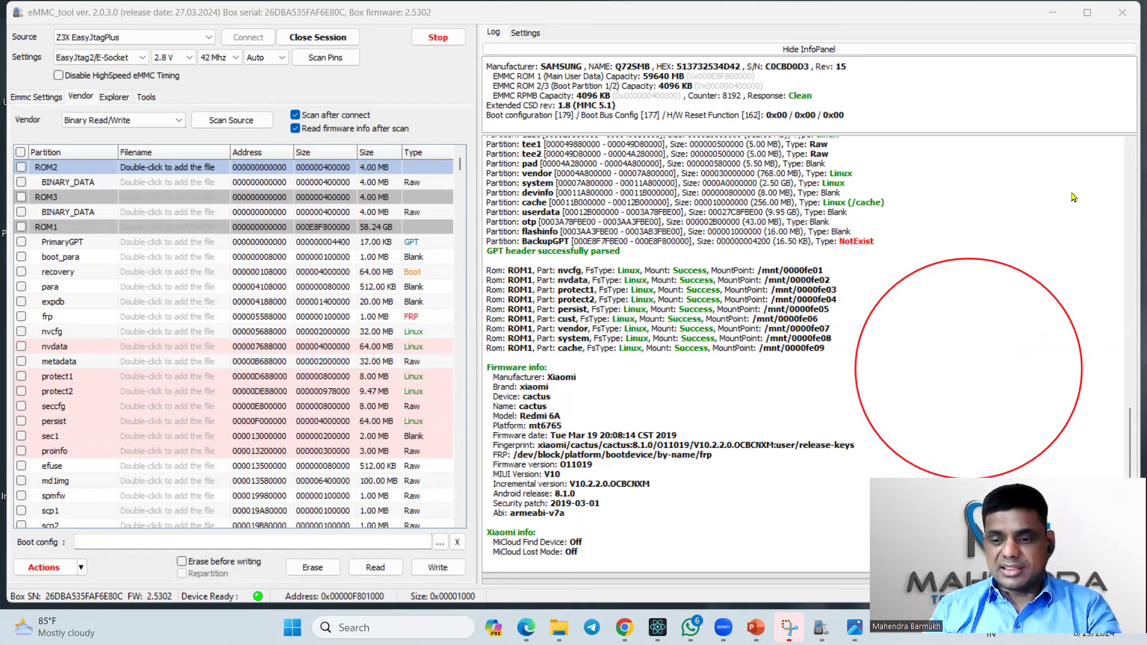
mouse_move(906, 460)
mouse_down()
mouse_move(955, 373)
mouse_move(933, 472)
mouse_up()
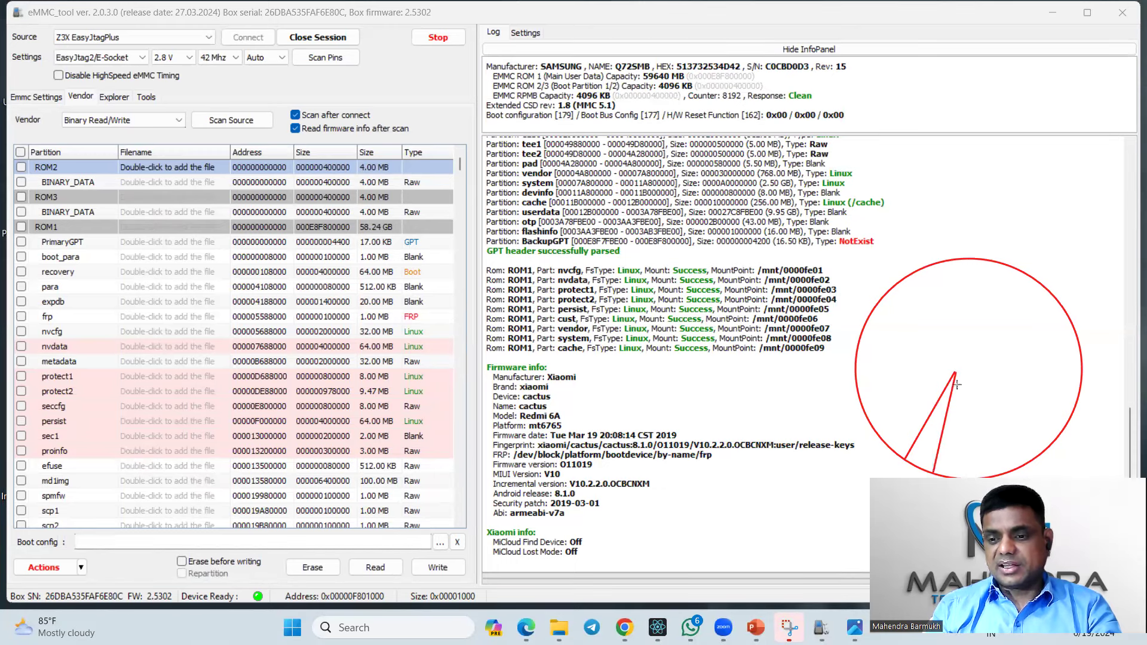
drag(955, 372, 965, 477)
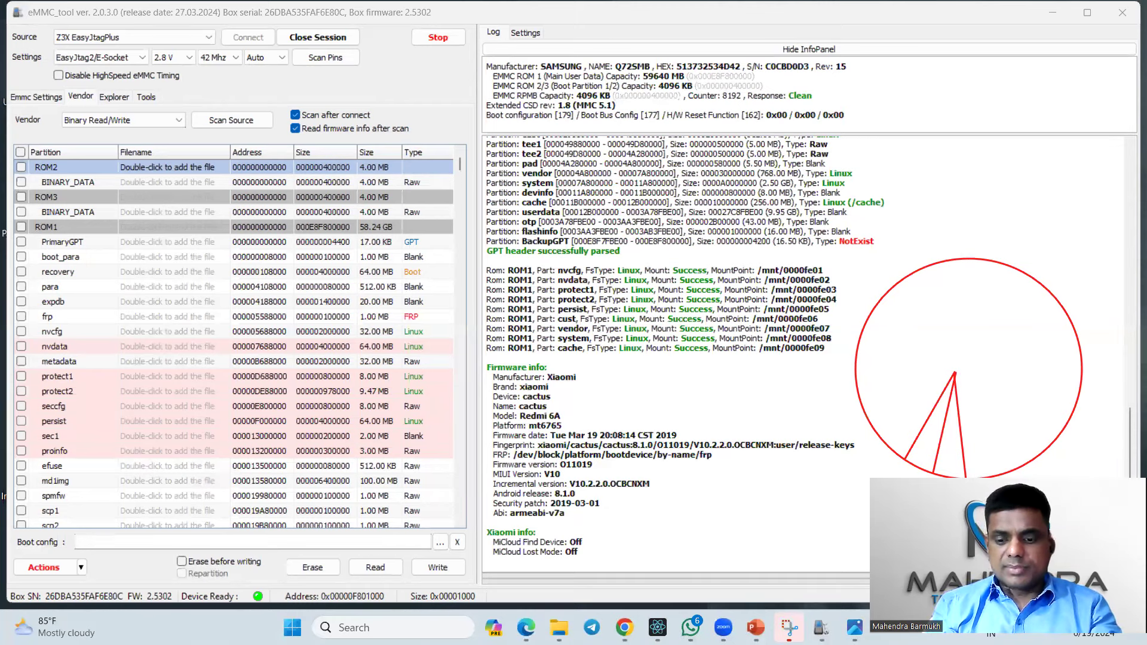
Label the large sector of the circle with the red text "ROM 1"
click(903, 323)
text(TO)
key(BackSpace)
key(BackSpace)
text(ROM 1)
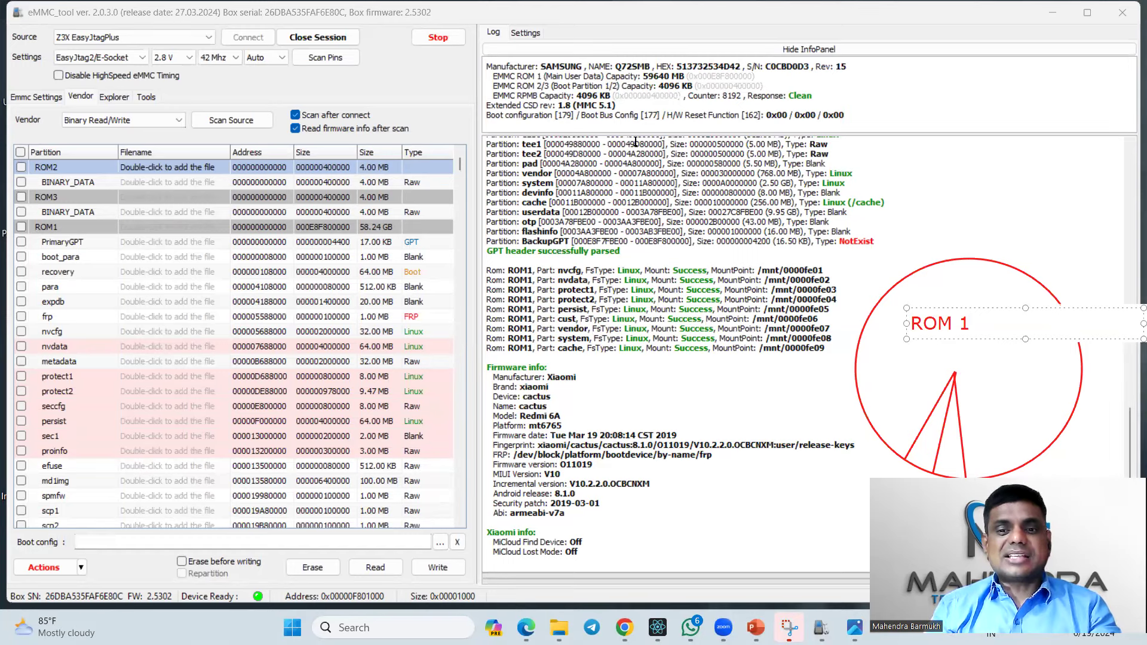
click(678, 118)
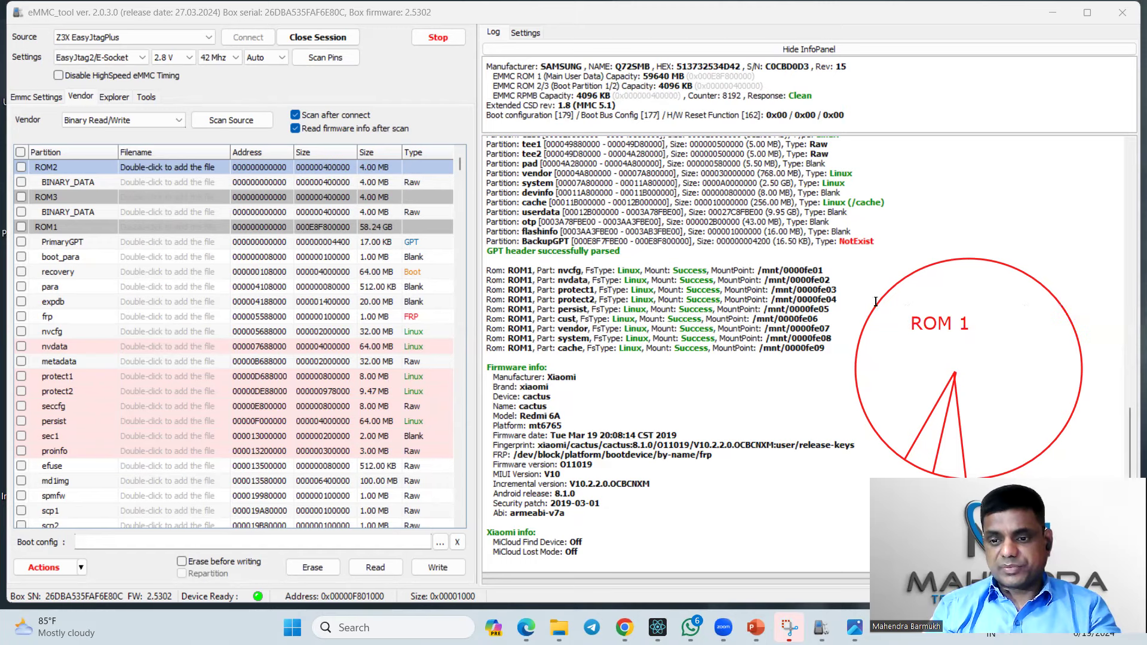
Add the red text "59.6" above the ROM 1 label inside the circle
click(943, 281)
text(59)
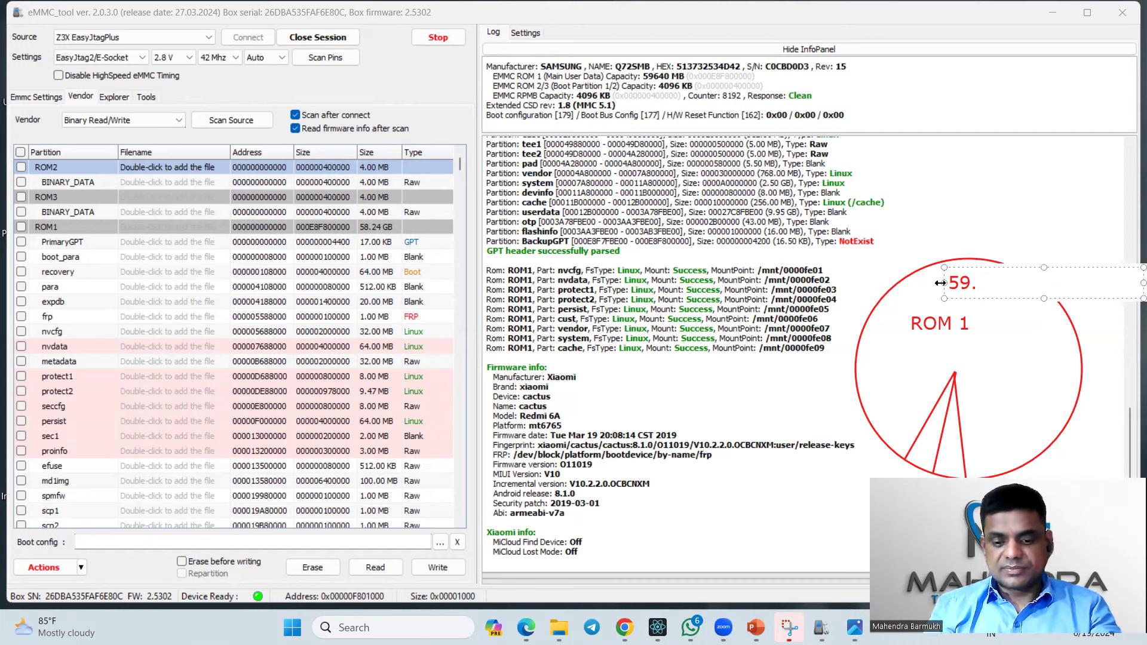
text(.6)
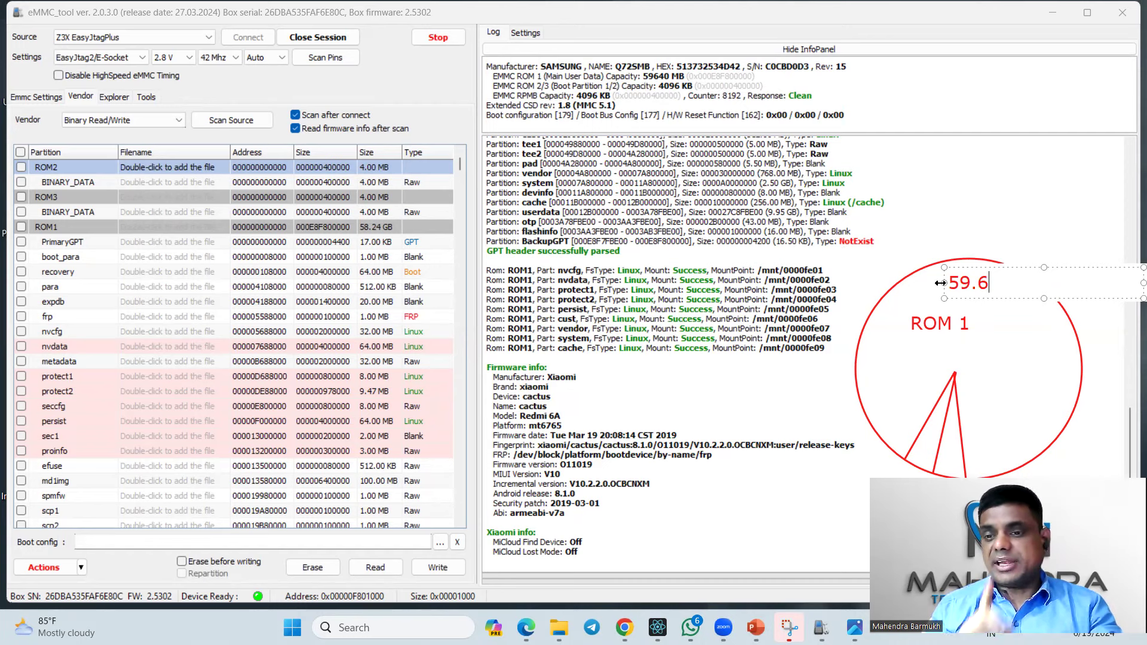
click(915, 442)
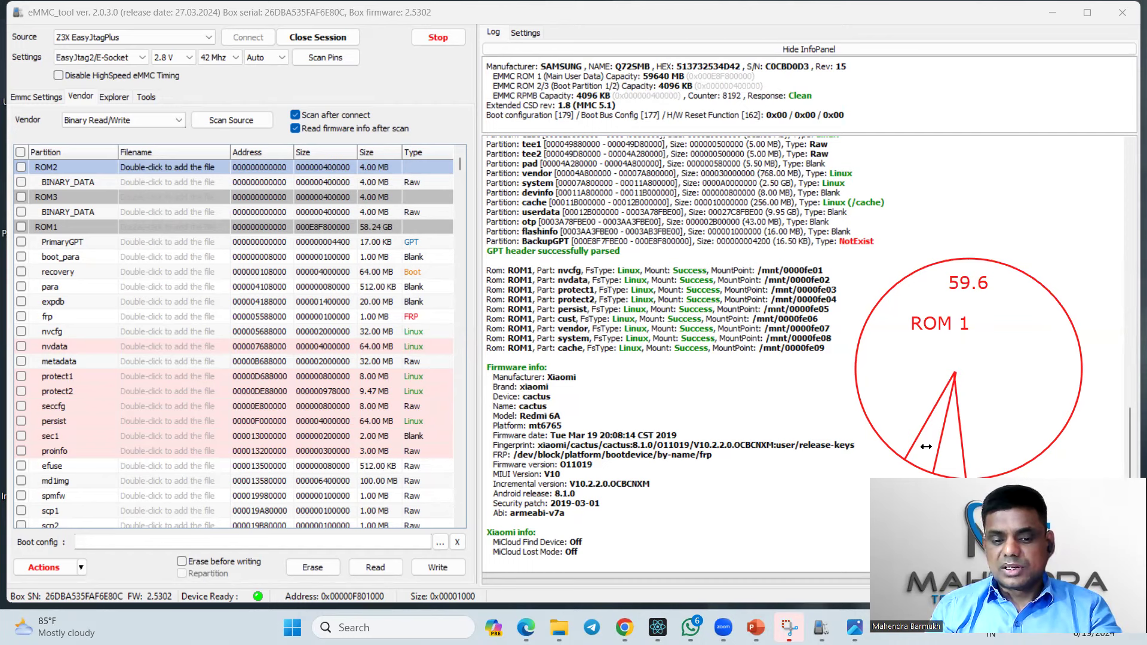
Label the narrow sectors at the bottom of the circle with the red numbers "2" and "3"
click(932, 446)
text(2)
click(997, 394)
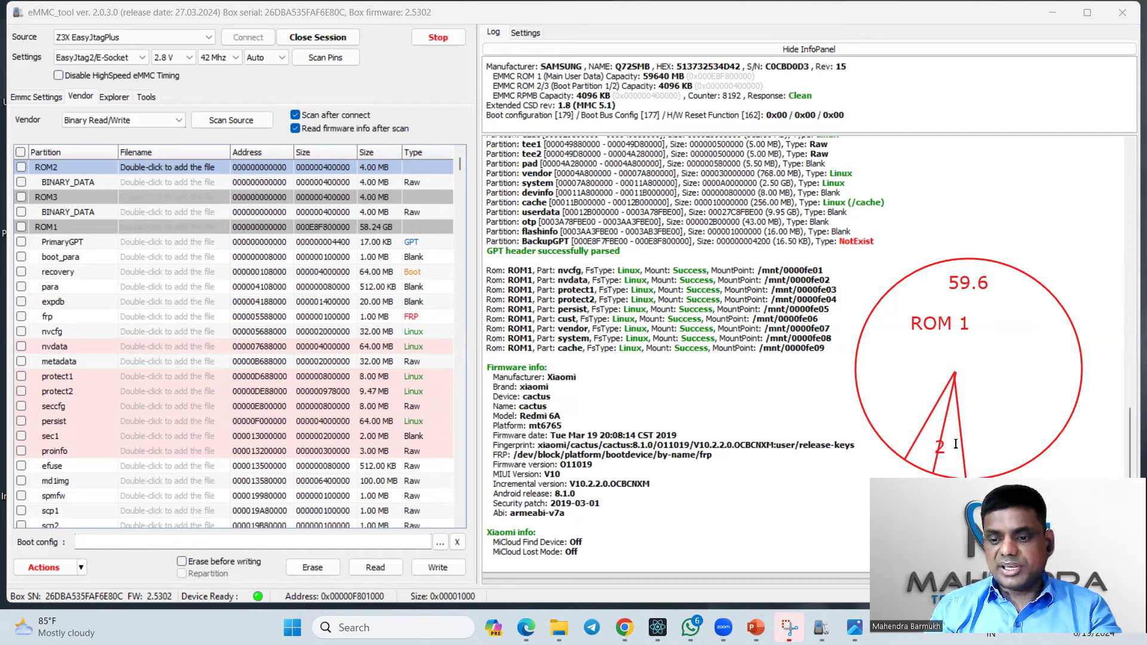
click(960, 445)
text(3)
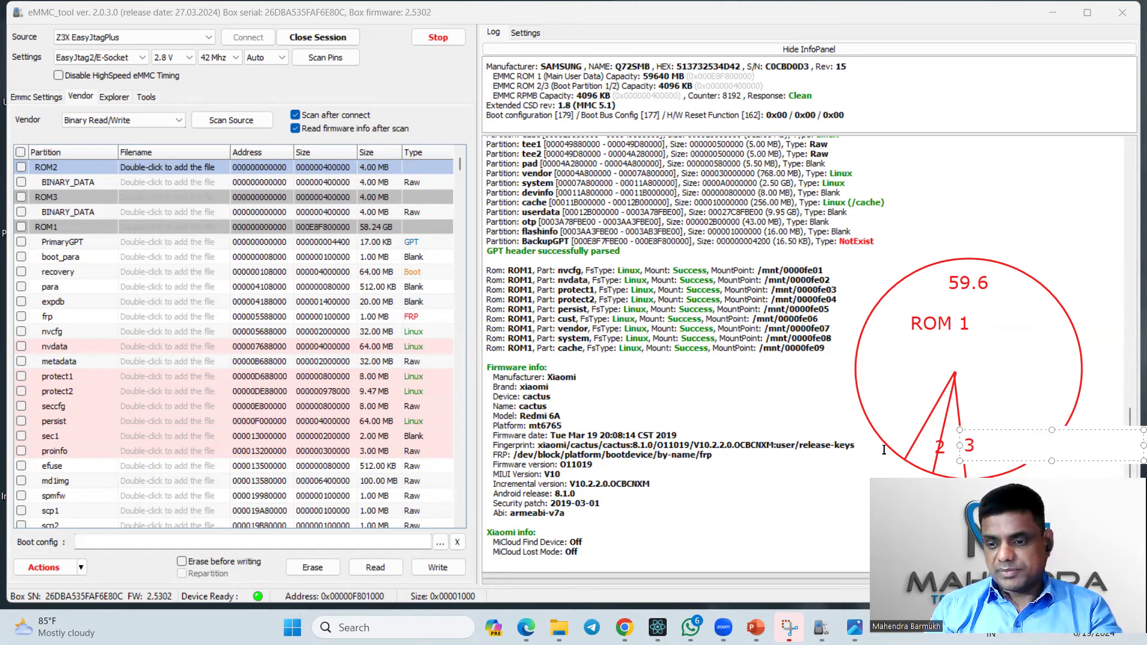
click(984, 420)
click(989, 418)
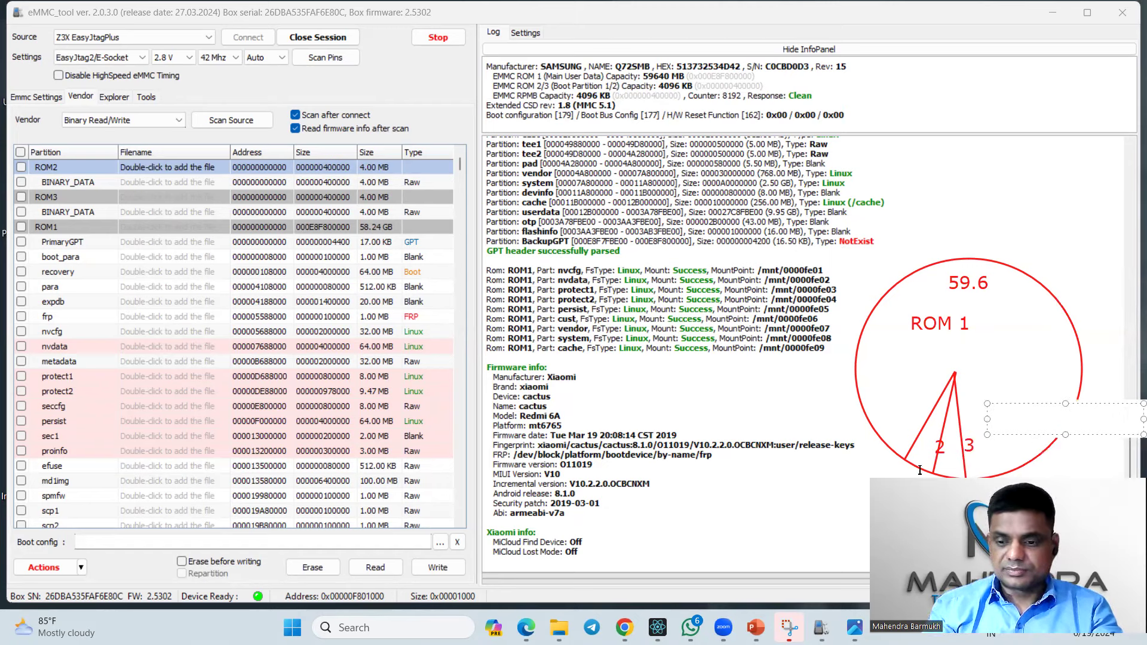
Add the red text "4MB" outside the circle, beside the narrow sectors
click(831, 464)
click(831, 473)
text(4MB)
click(756, 493)
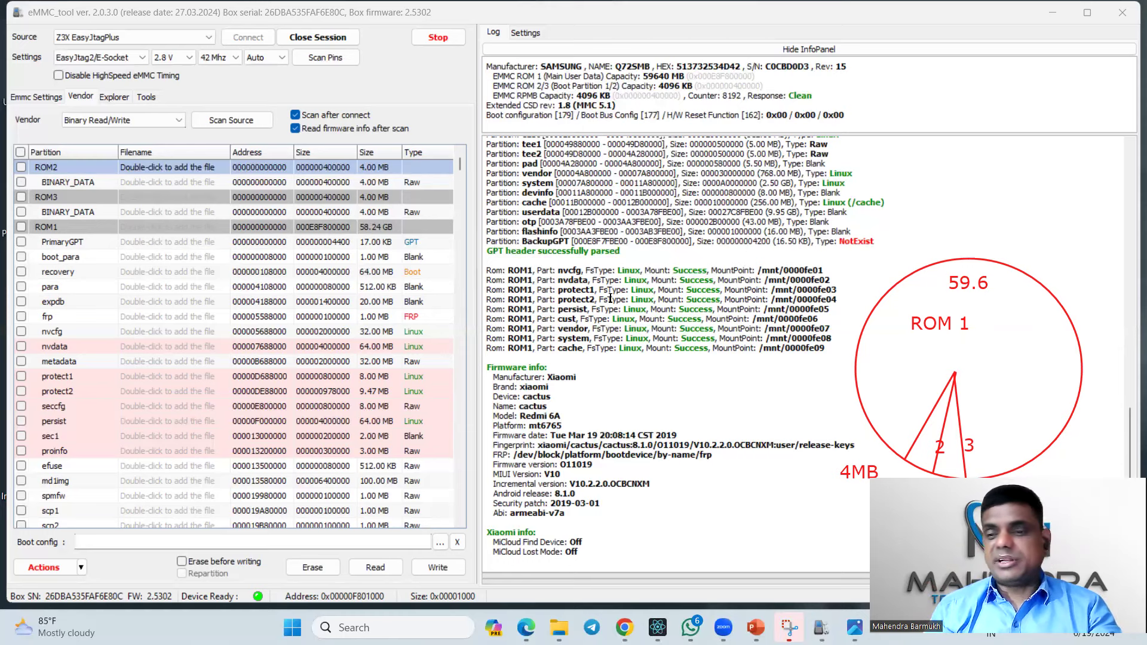
Add the red text "64 GB" above the circle as the chip's total capacity
click(950, 201)
text(64 GB)
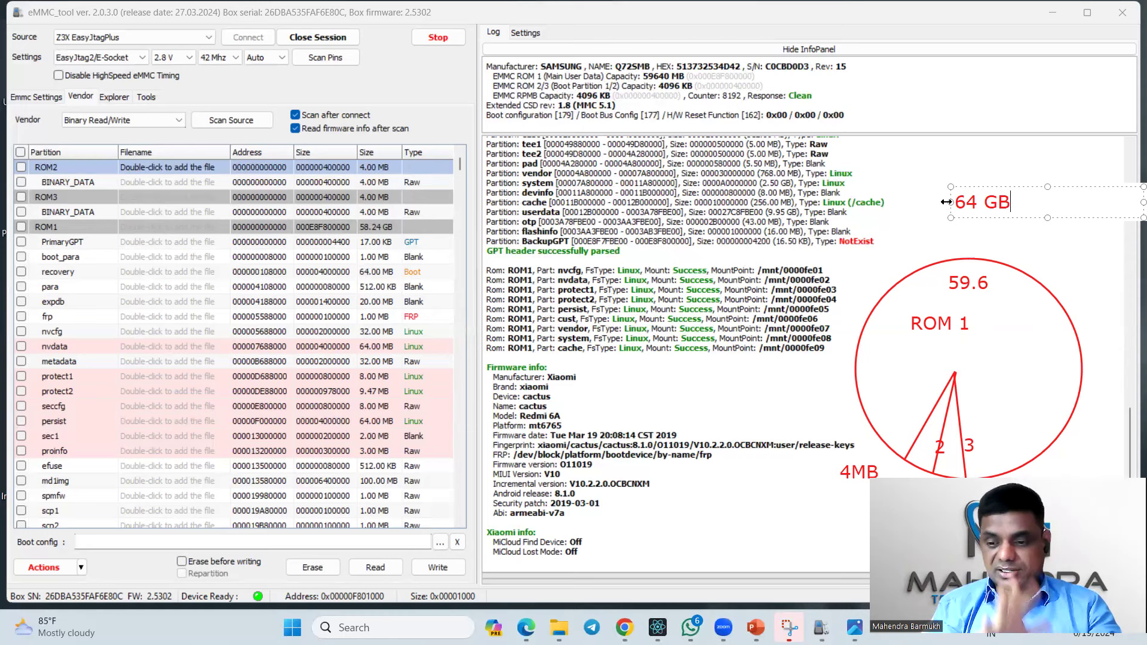
click(1104, 88)
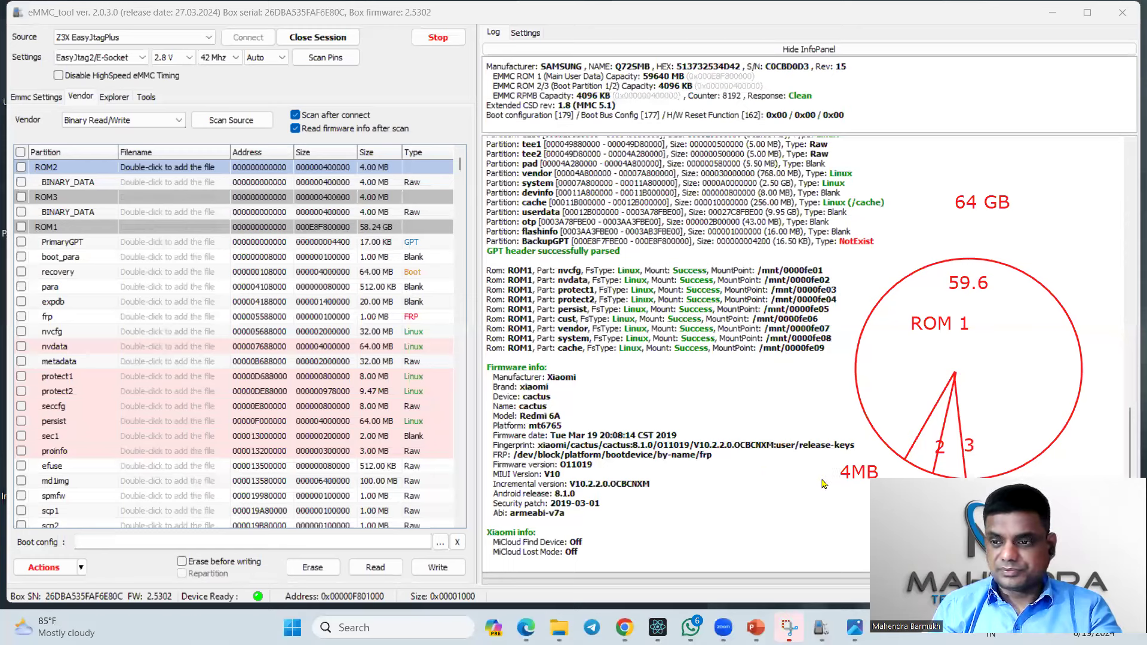
click(1090, 108)
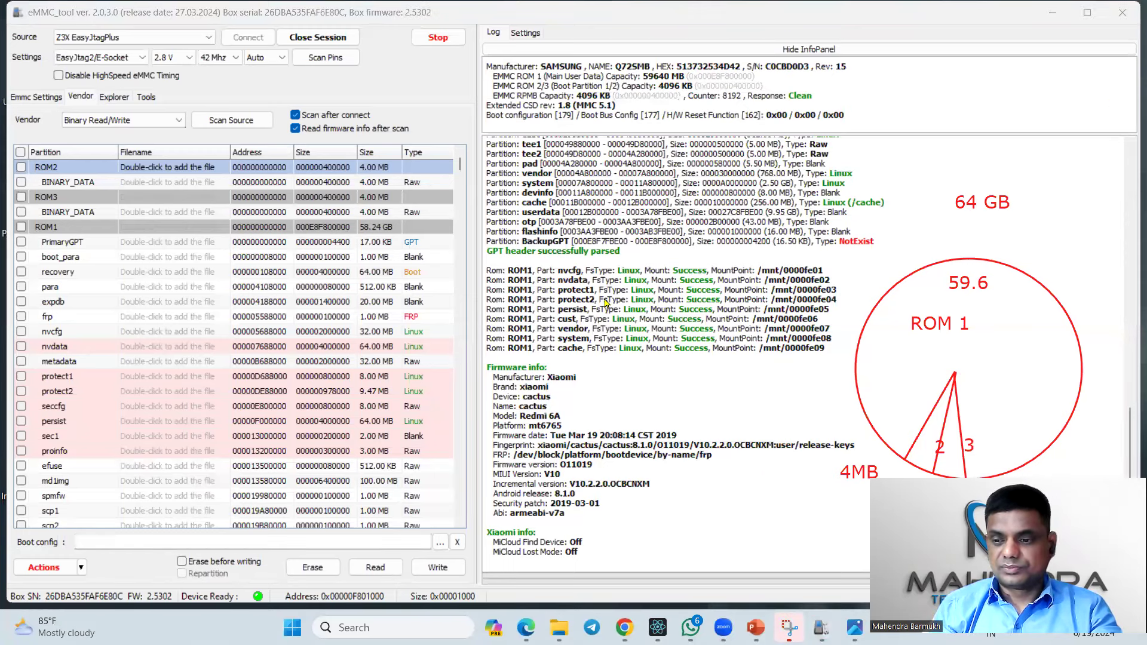
Review the soft partition scan of ROM1 in the log, marking its GPT header line and the ROM1 name
scroll(1131, 387, up, 4)
scroll(1131, 353, up, 5)
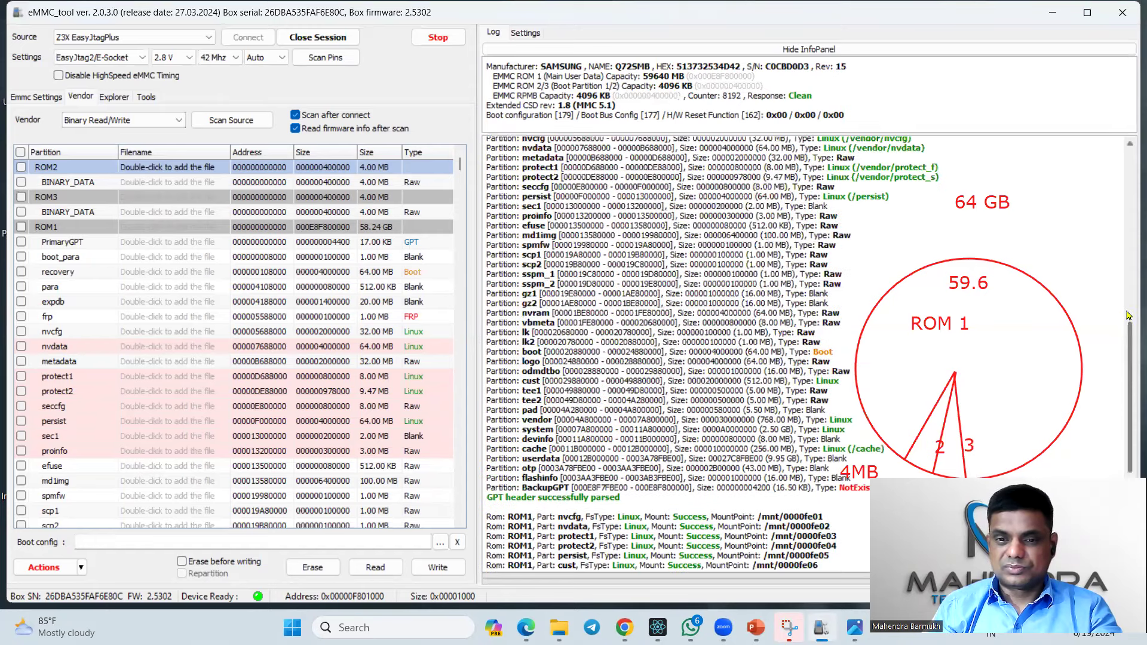
scroll(1121, 298, up, 5)
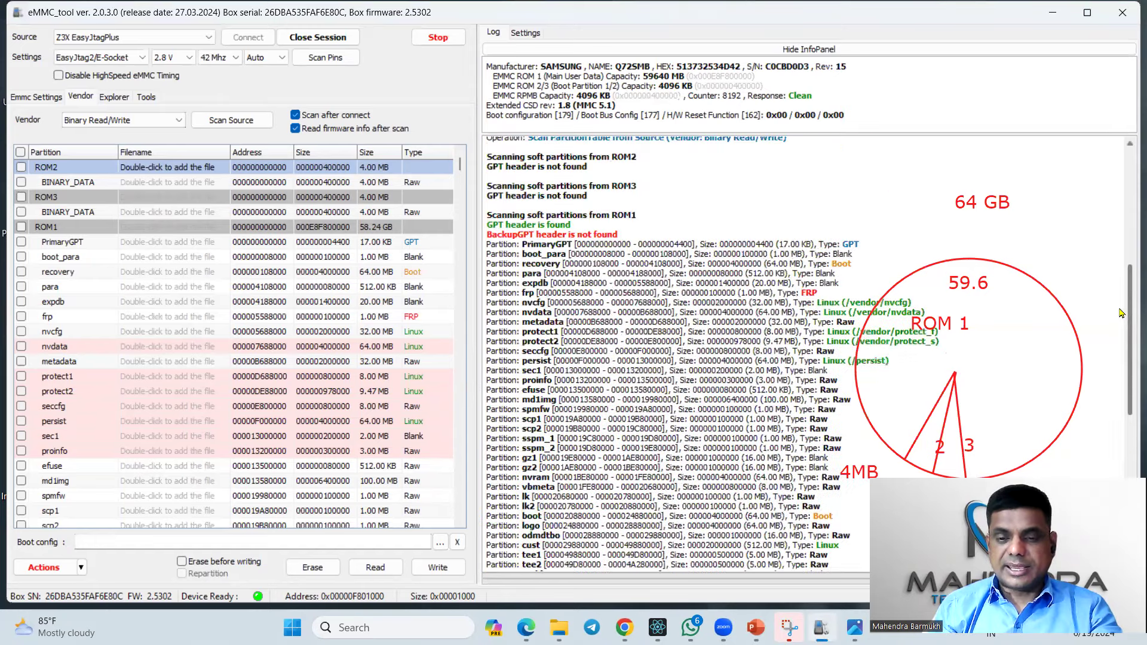
scroll(1123, 313, down, 2)
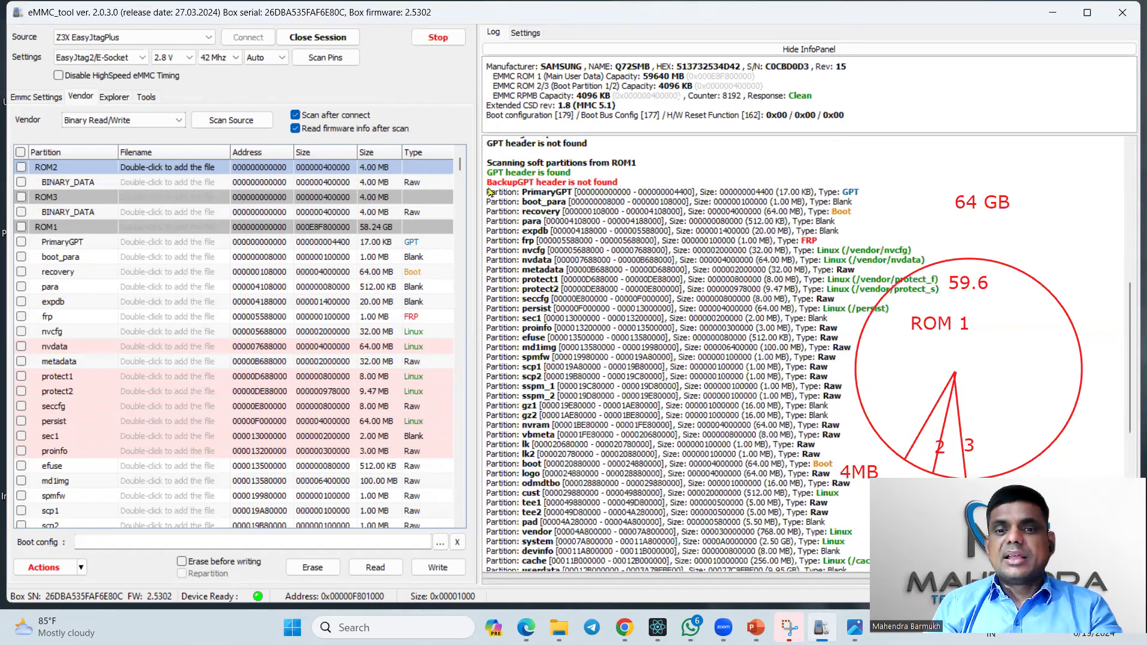
drag(488, 176, 565, 175)
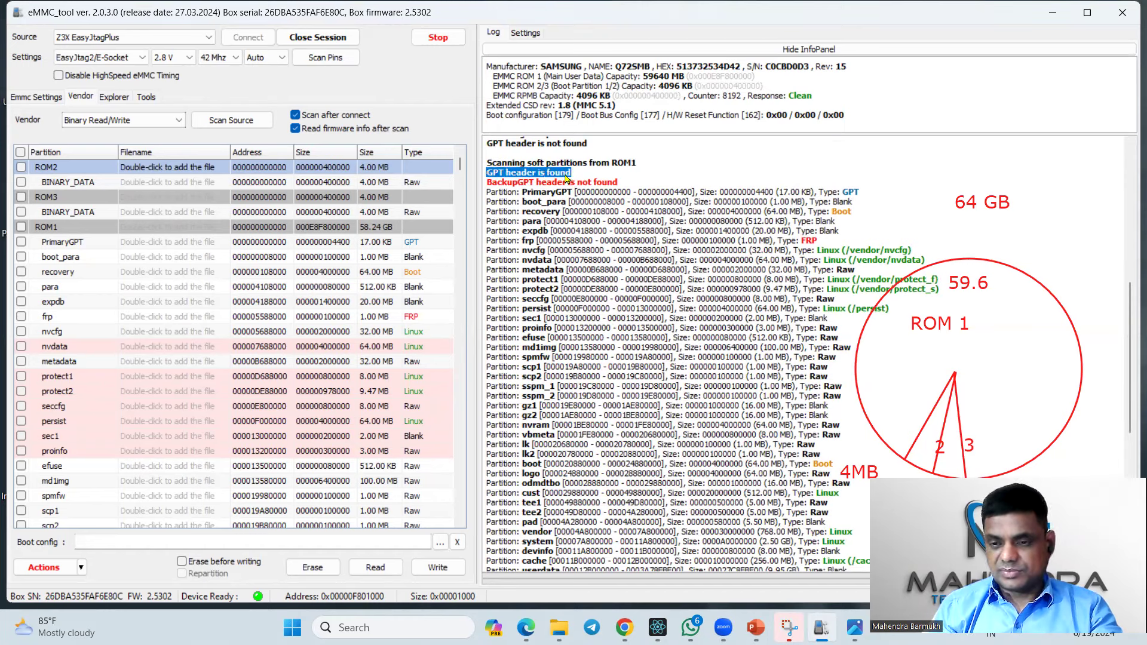
click(614, 170)
double_click(613, 168)
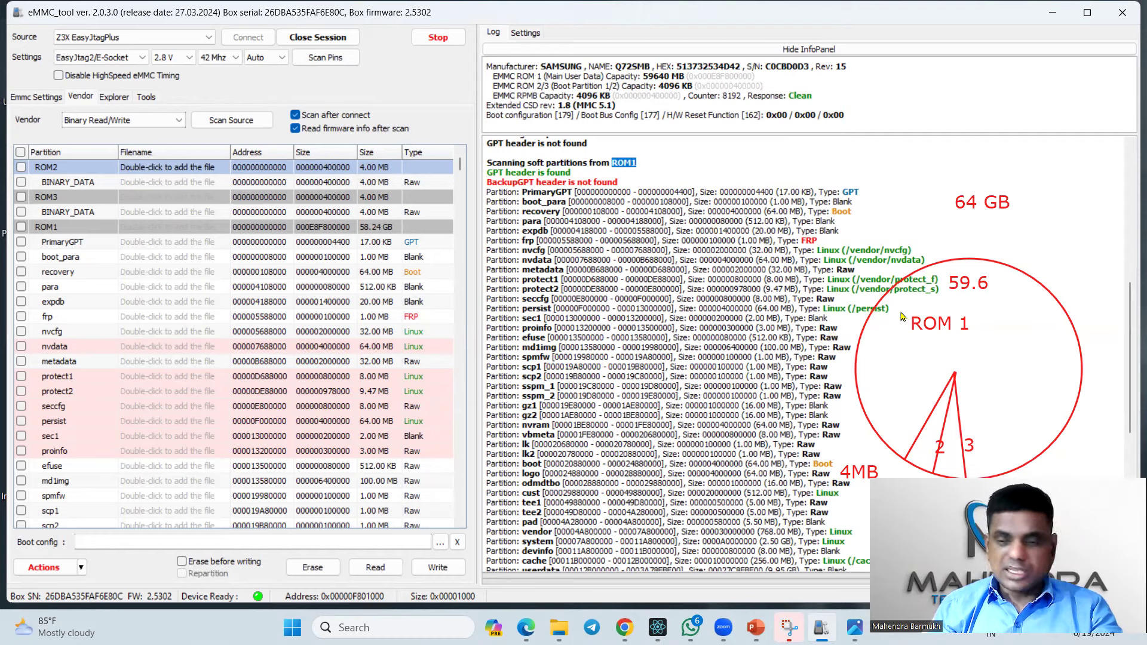
Examine the logged ROM1 partition list from PrimaryGPT to BackupGPT, highlighting the userdata entry
click(495, 193)
drag(494, 193, 616, 304)
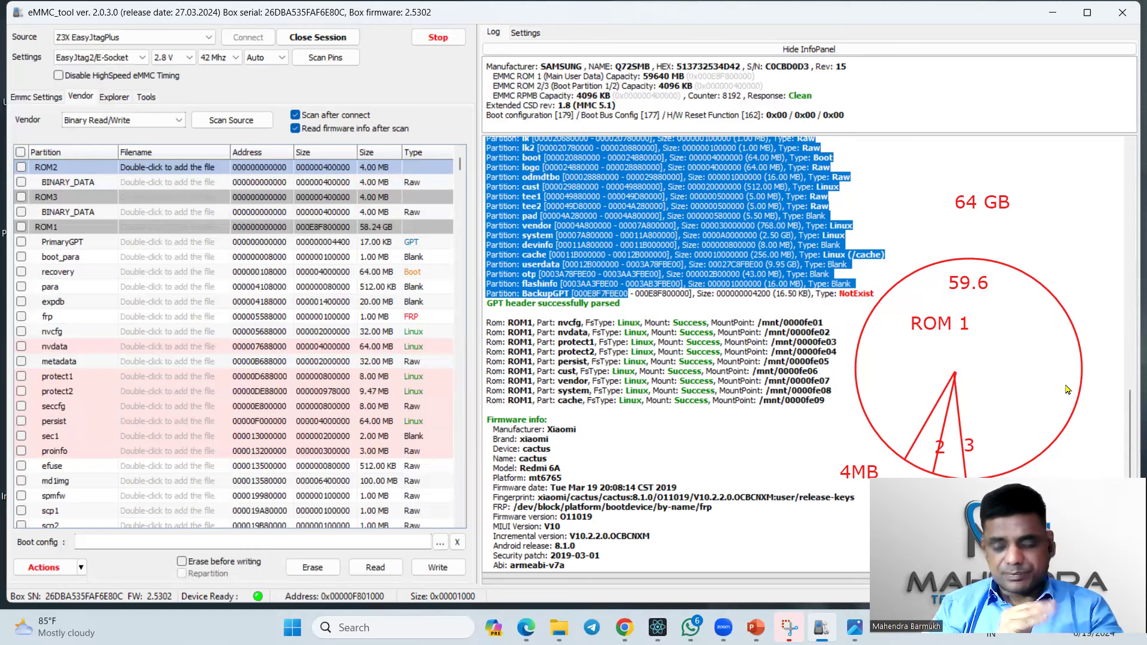
drag(1132, 395, 1128, 286)
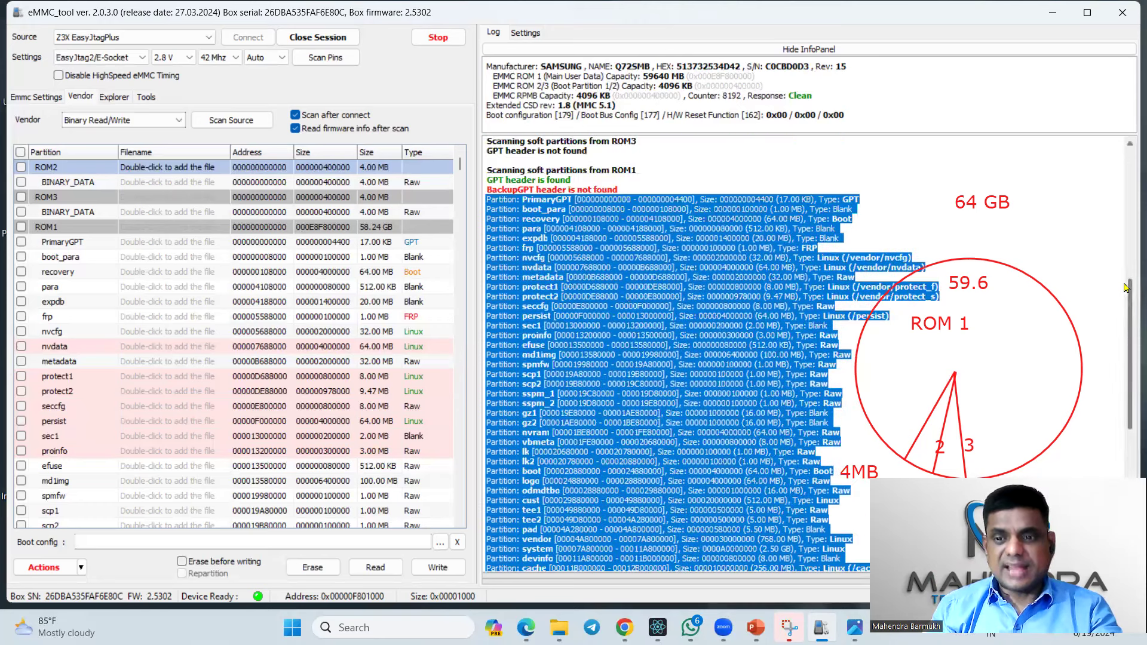
click(1080, 257)
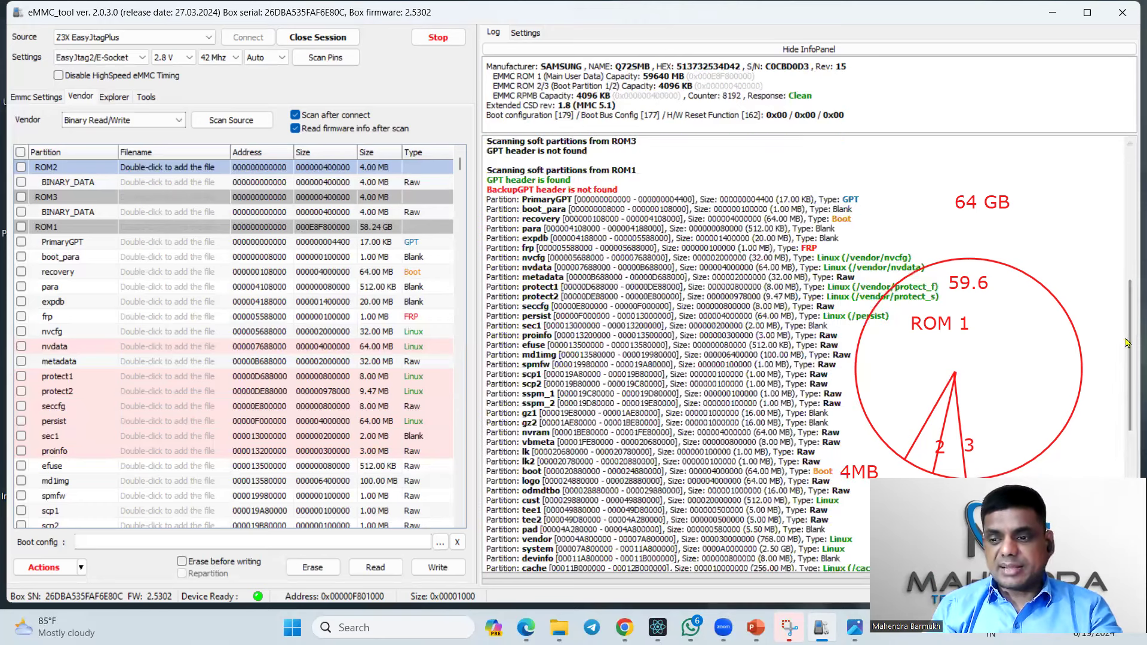
drag(1131, 348, 1131, 367)
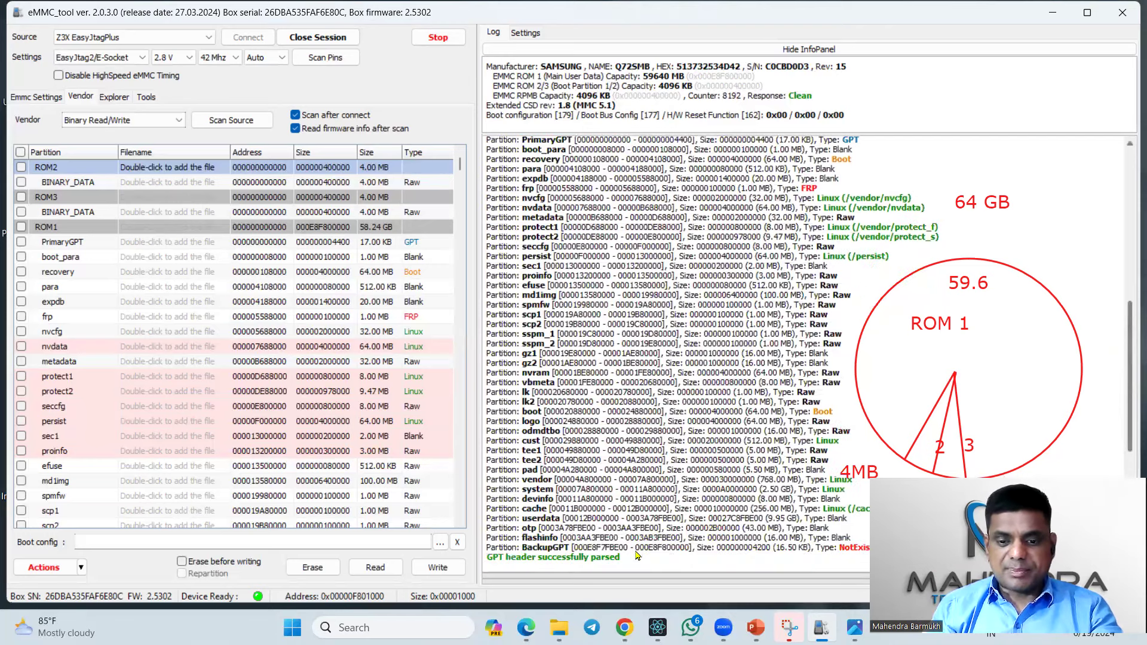
double_click(541, 519)
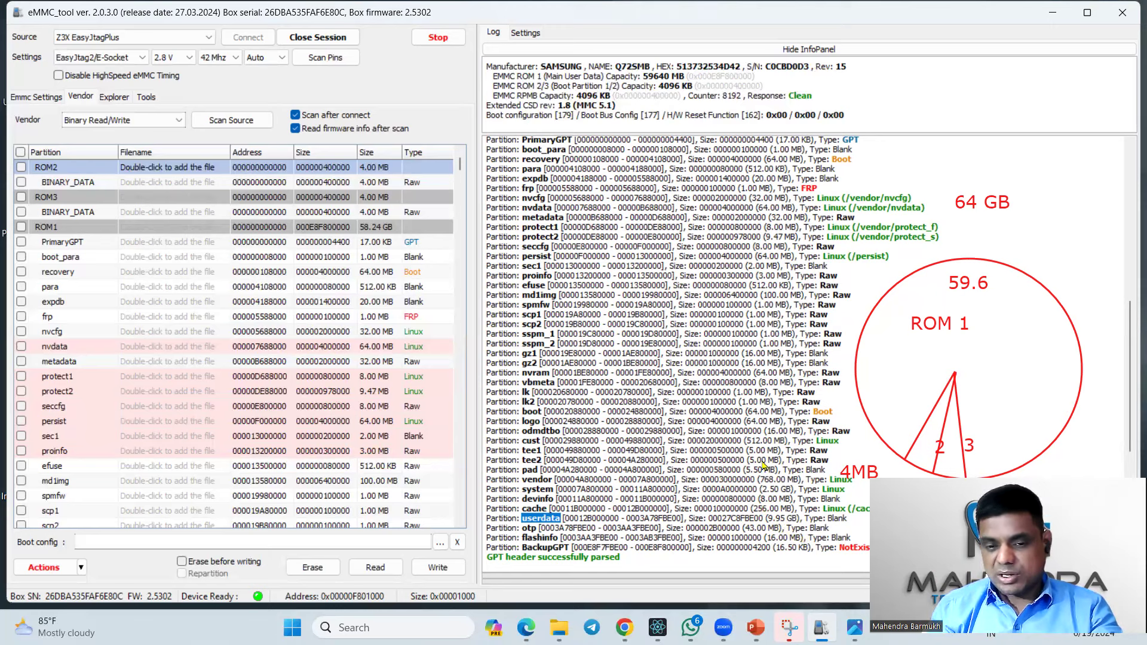
click(536, 490)
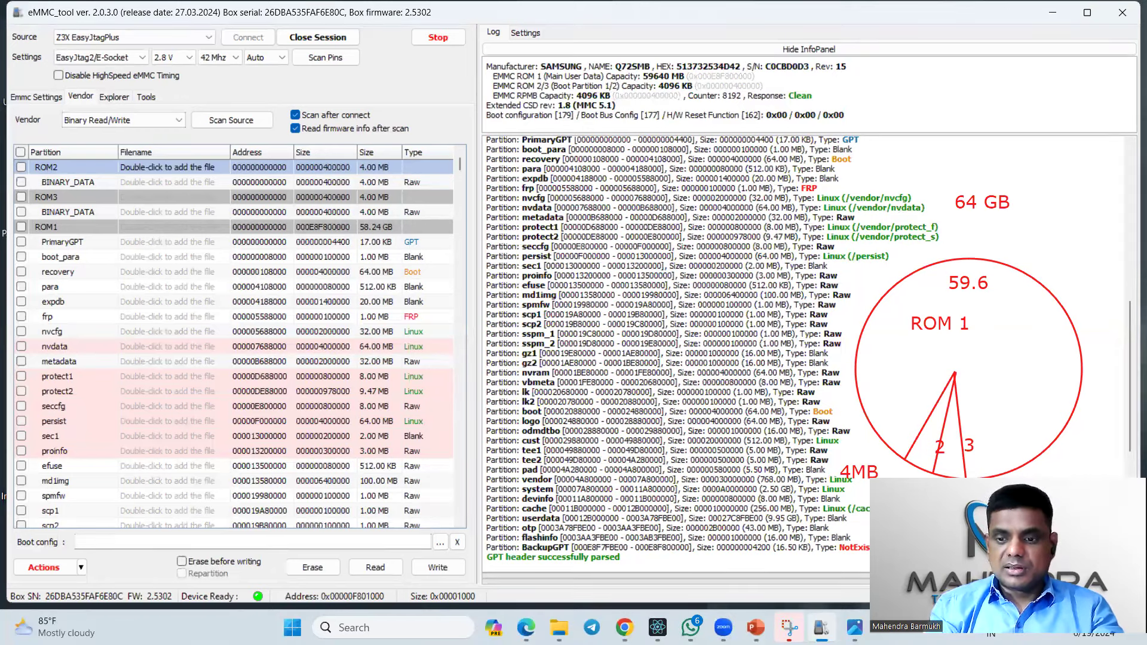
Add the red text "DUMP PART" above the 64 GB label
click(874, 160)
text(DUMP)
text( AP)
key(BackSpace)
key(BackSpace)
text(PART)
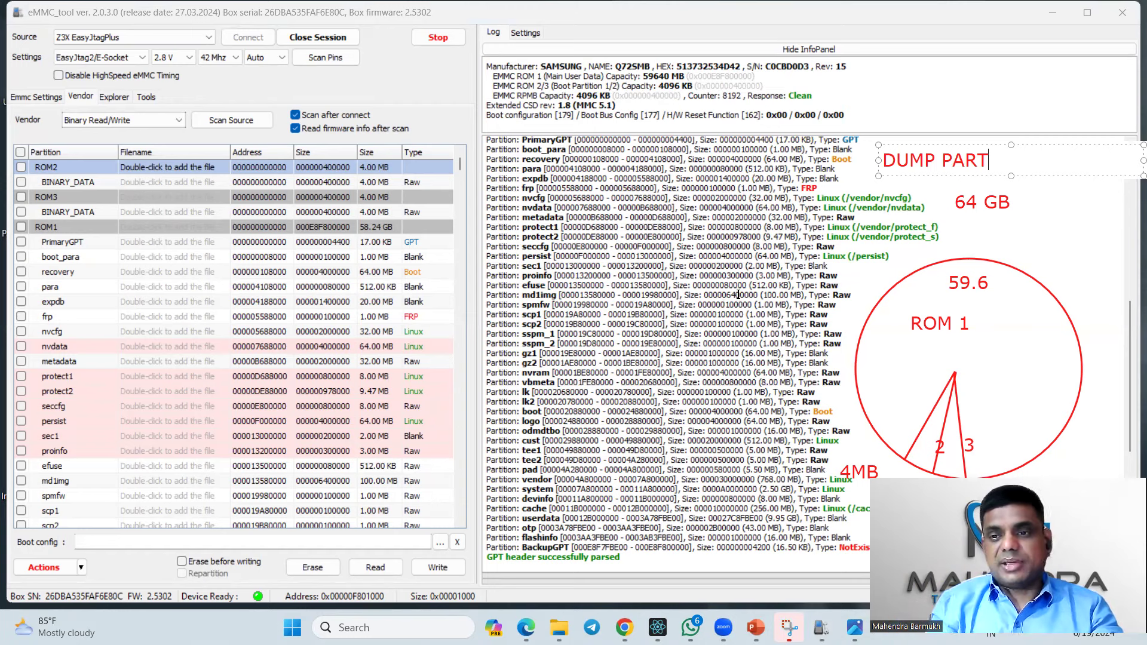
click(873, 80)
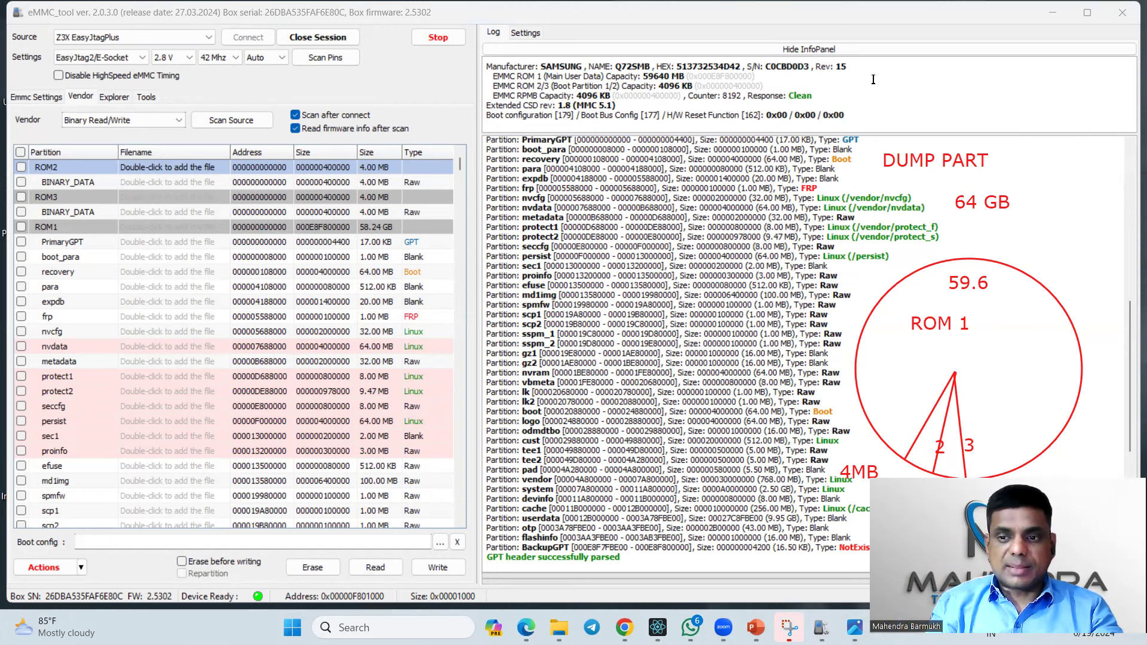
Start a red text note above the DUMP PART label with the line "2 4 8 =512MB"
click(873, 79)
text(2)
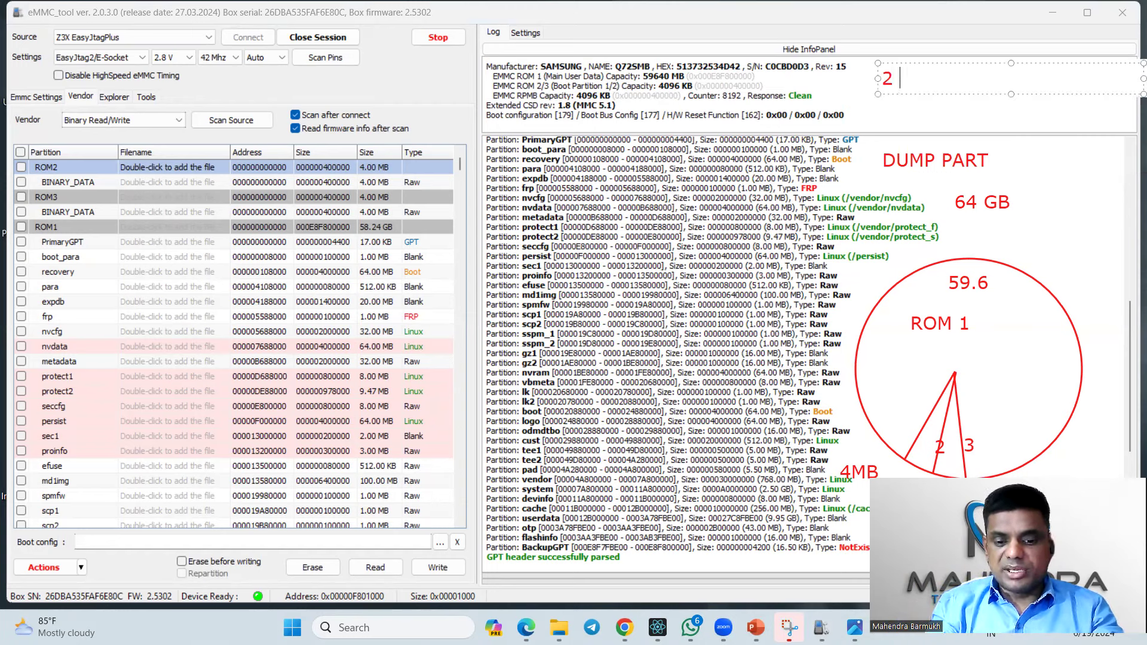
text( 4 6)
key(BackSpace)
text(8 =)
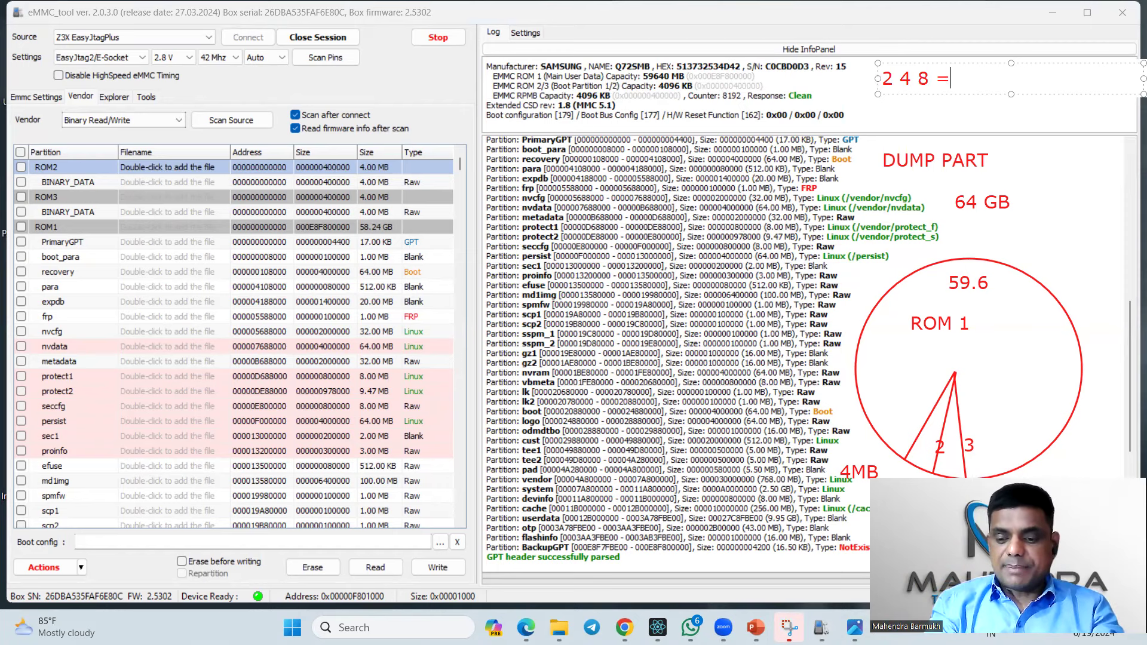
text(5)
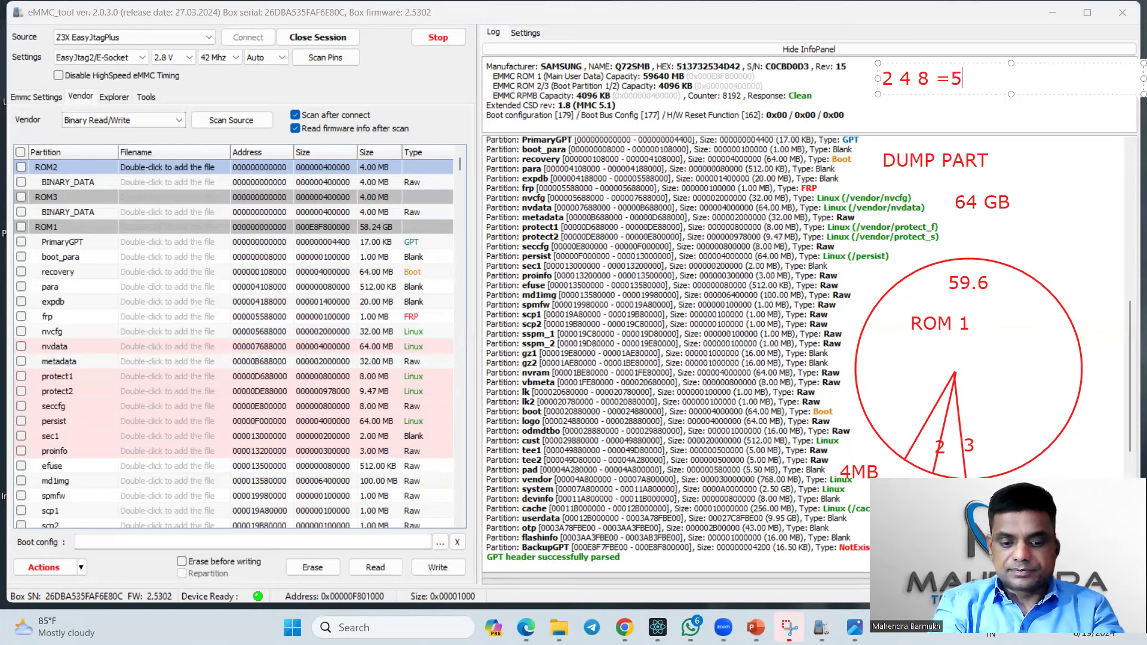
text(12MB)
key(Return)
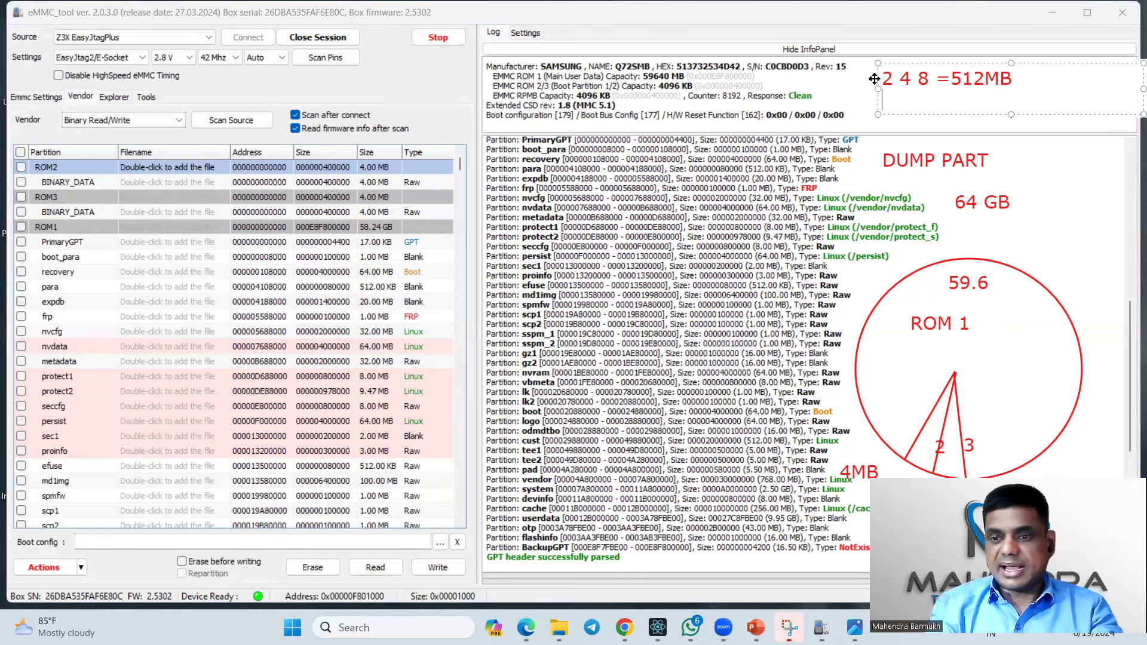
Complete the capacity note with the lines "16 32 = 1 GB" and "64 = 2GB"
text(16 )
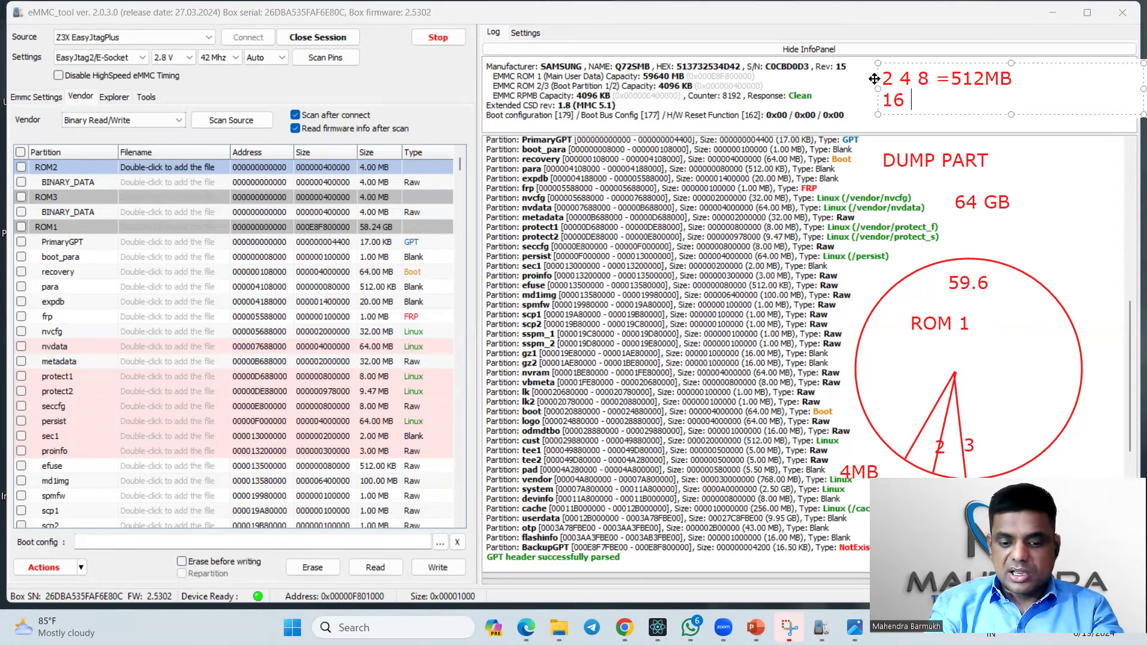
text(32 =)
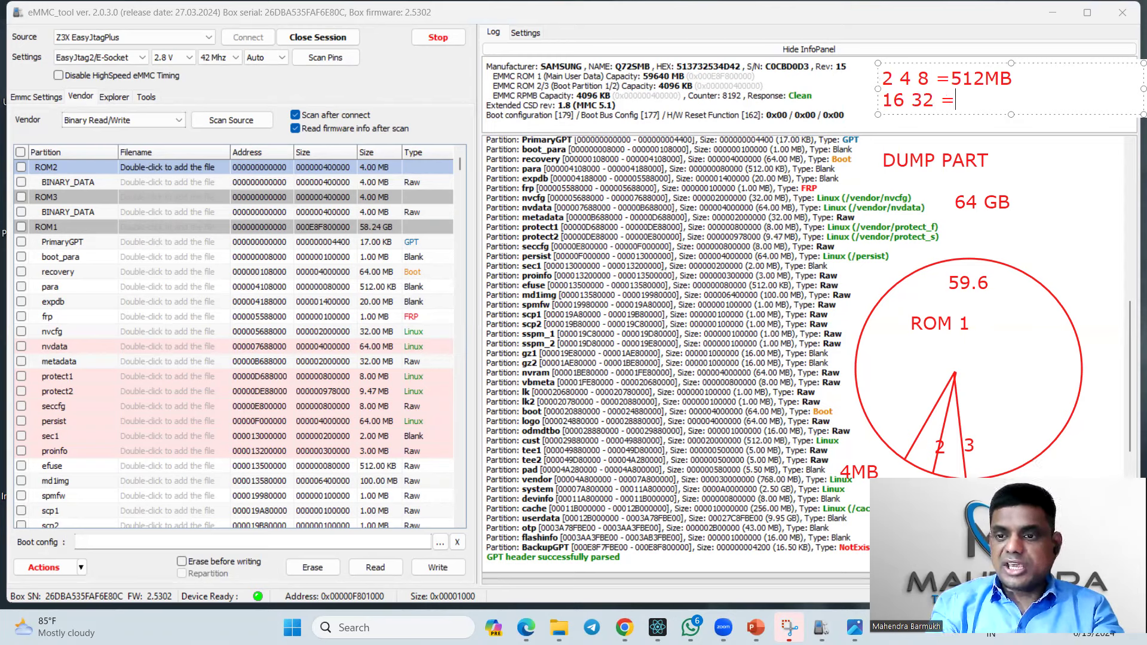
text( 1 GB)
key(Return)
text(64)
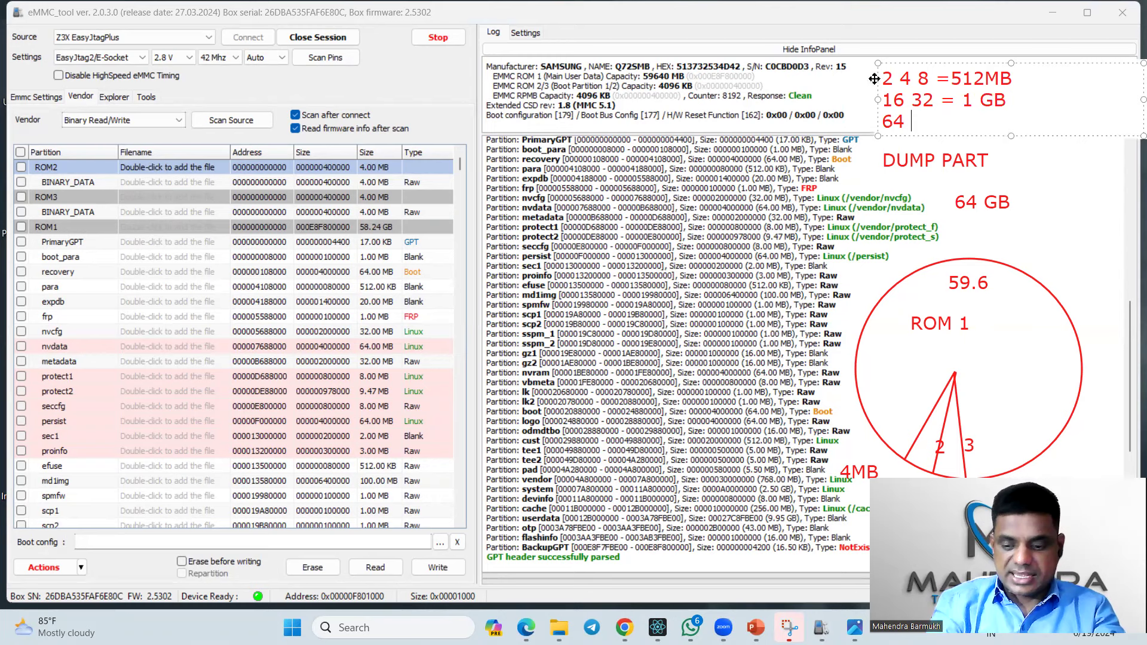
text( = 2GB)
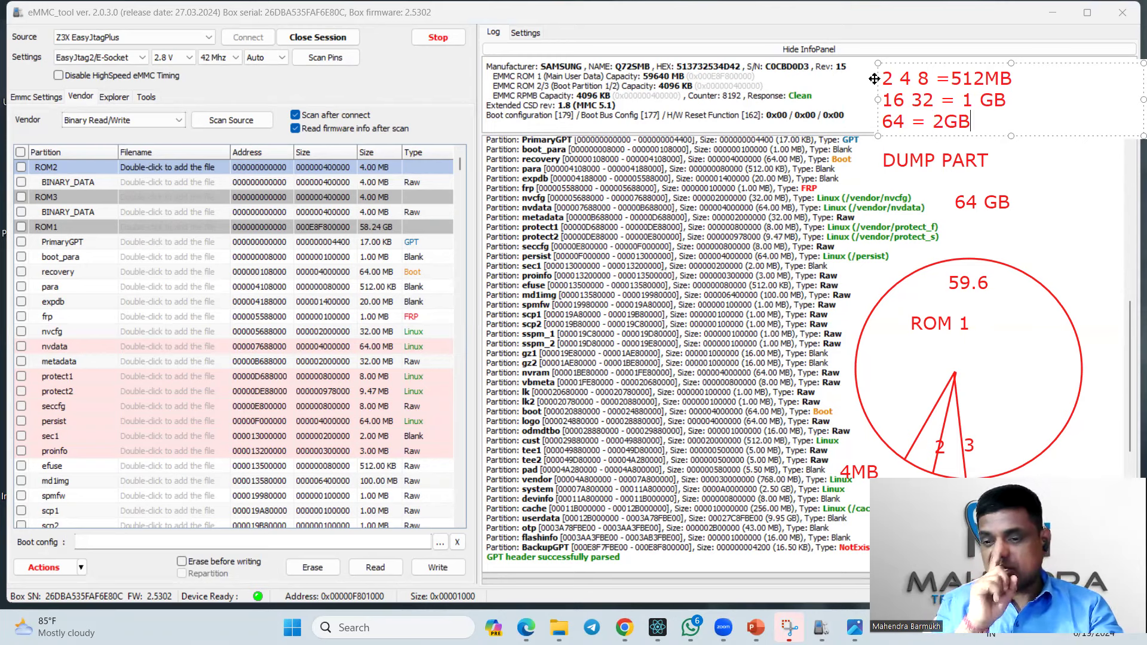
click(374, 78)
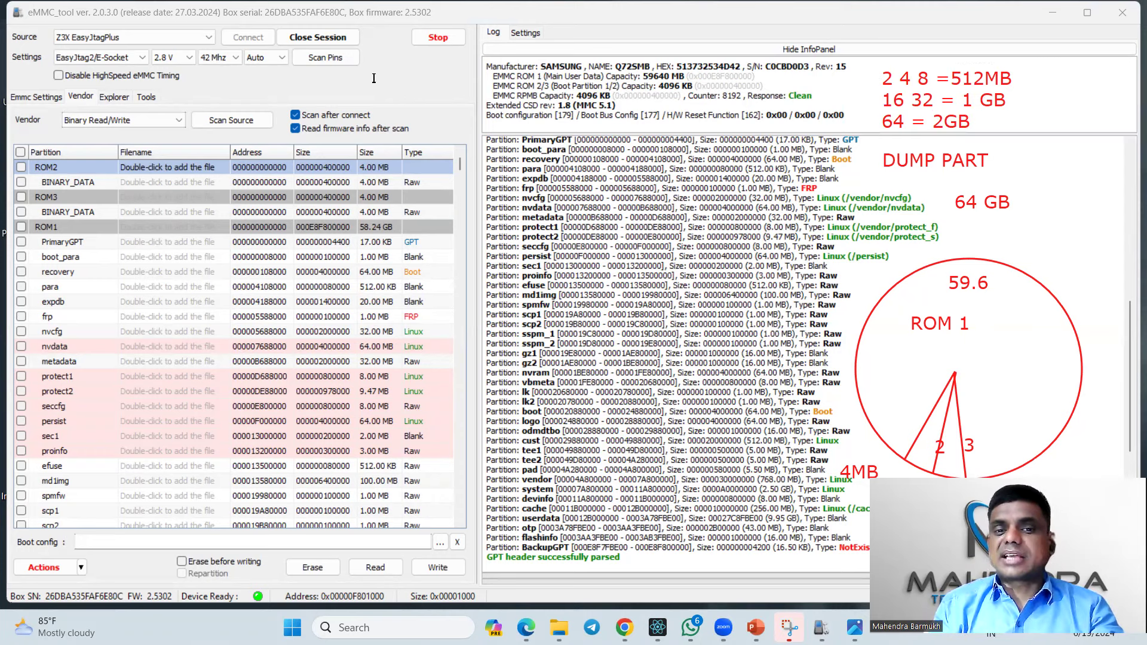
Add a red note reading "MAXMUM 512 MB" and "MIN 64 MB" beside the chip information, and clear all annotations from the screen
click(374, 79)
text(MAXM)
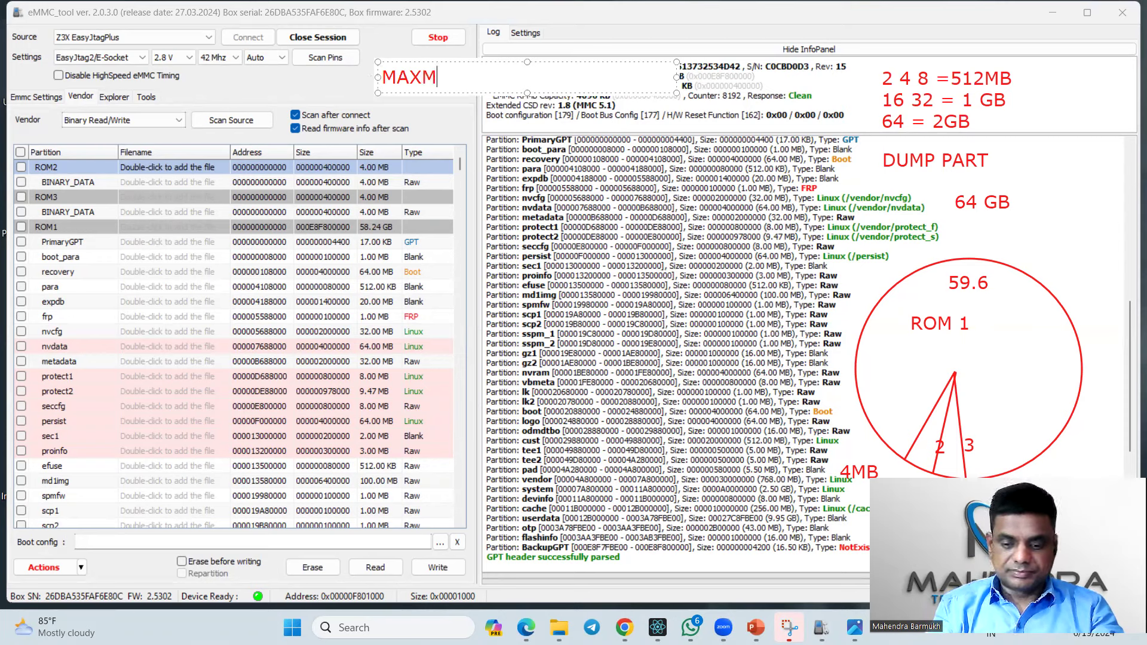
text(UM)
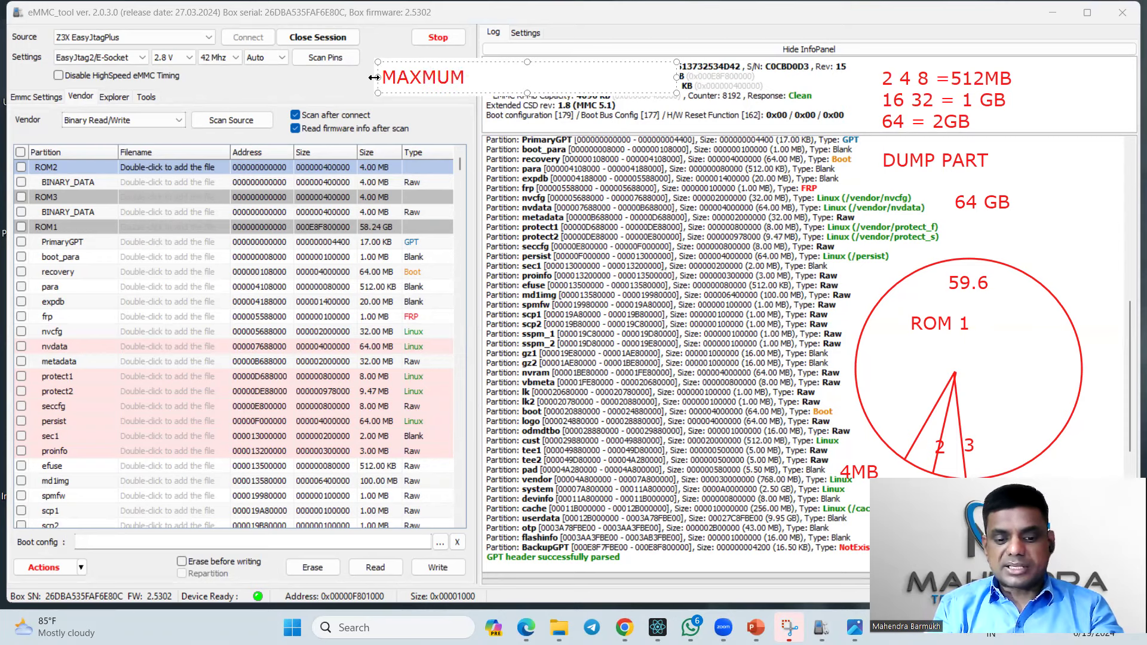
text( 51)
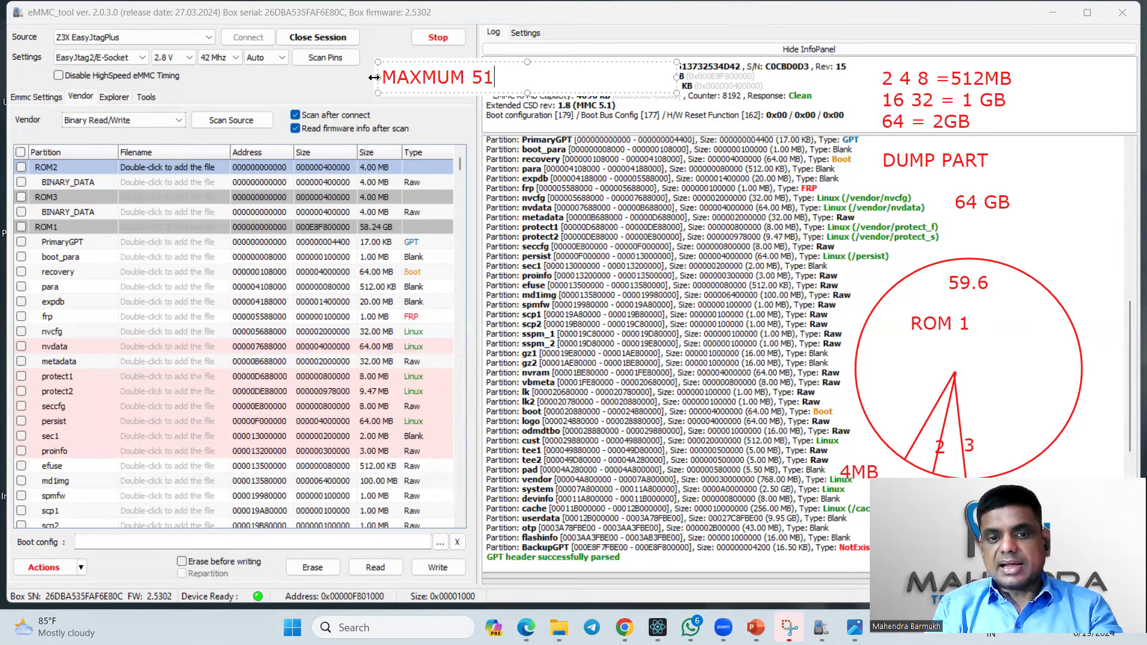
text(2 MB)
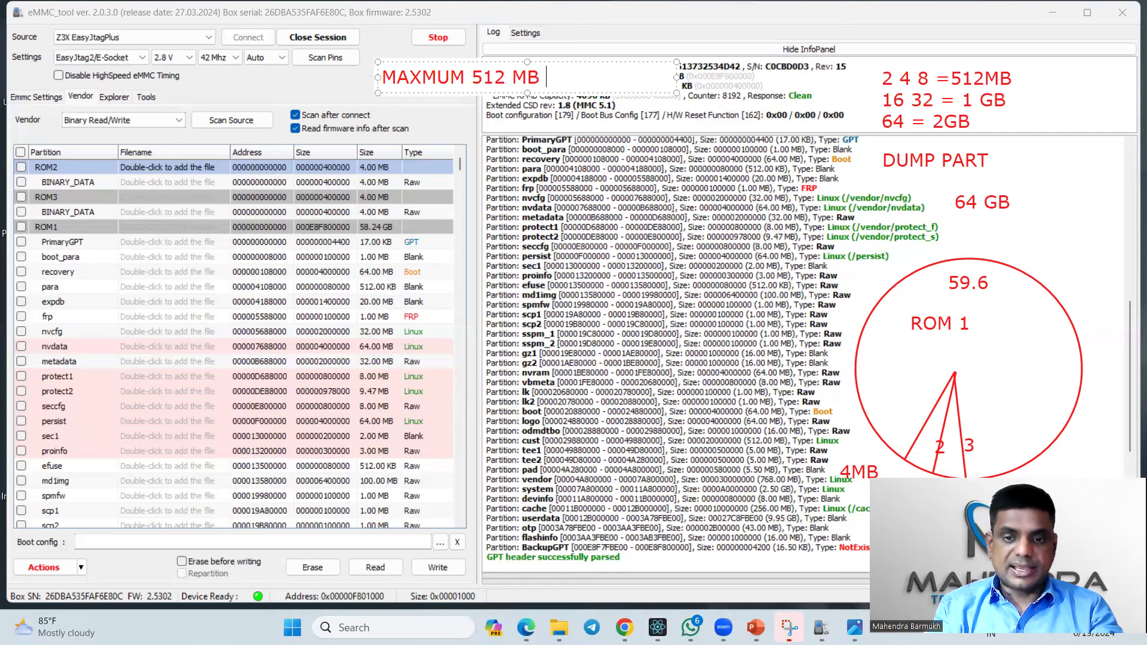
click(374, 77)
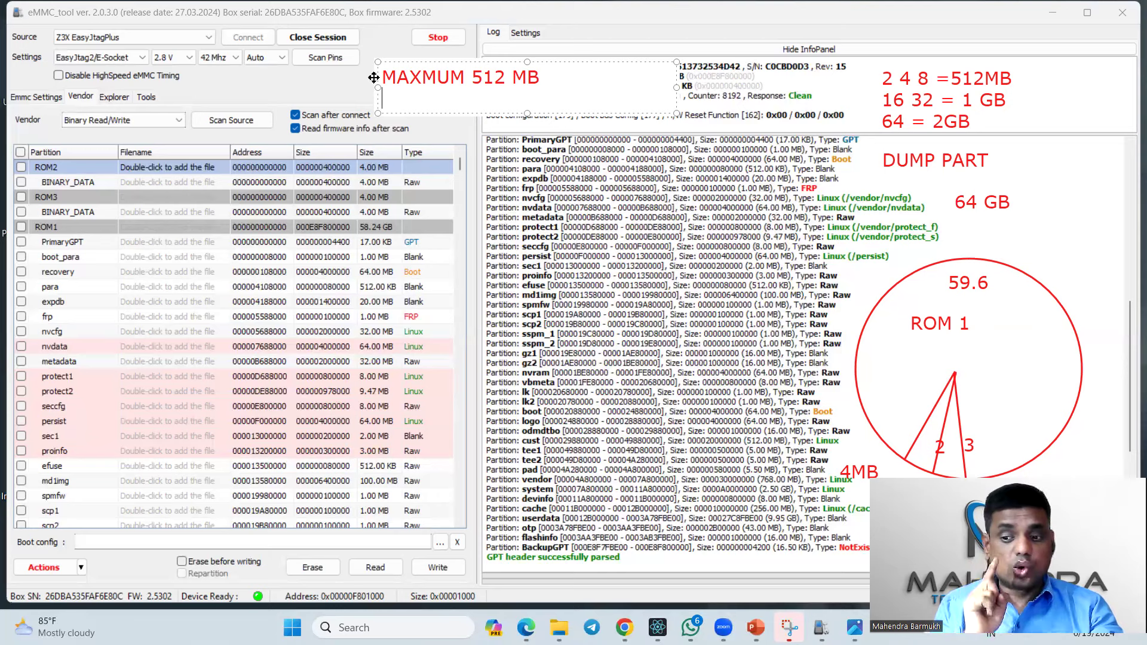
text(MIN)
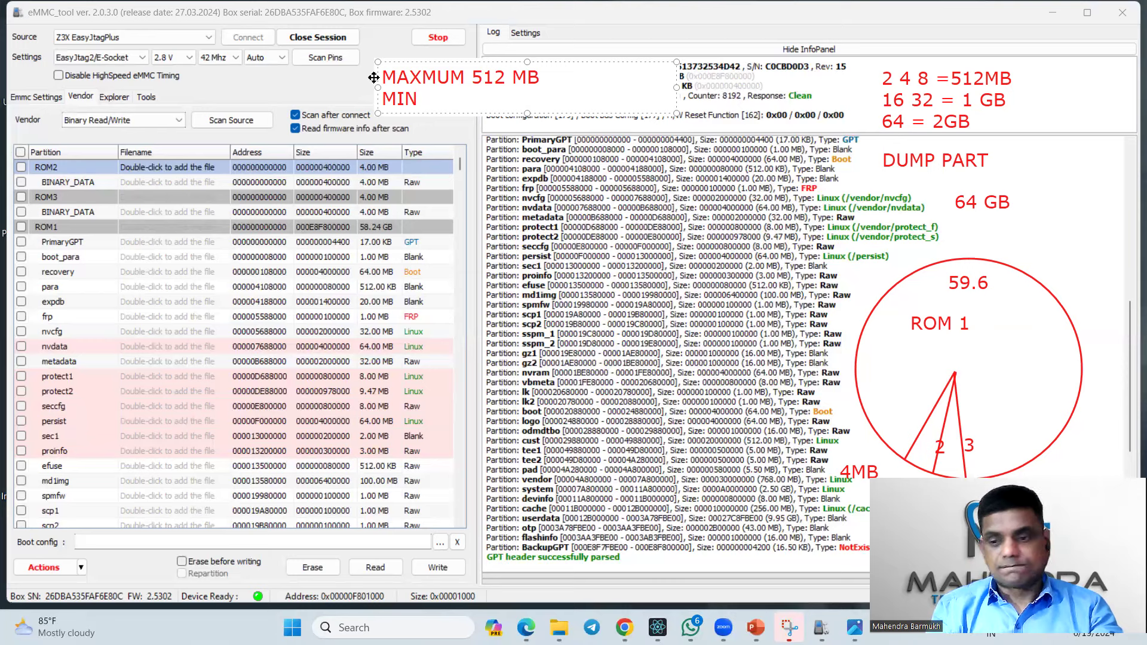
text(64 MB)
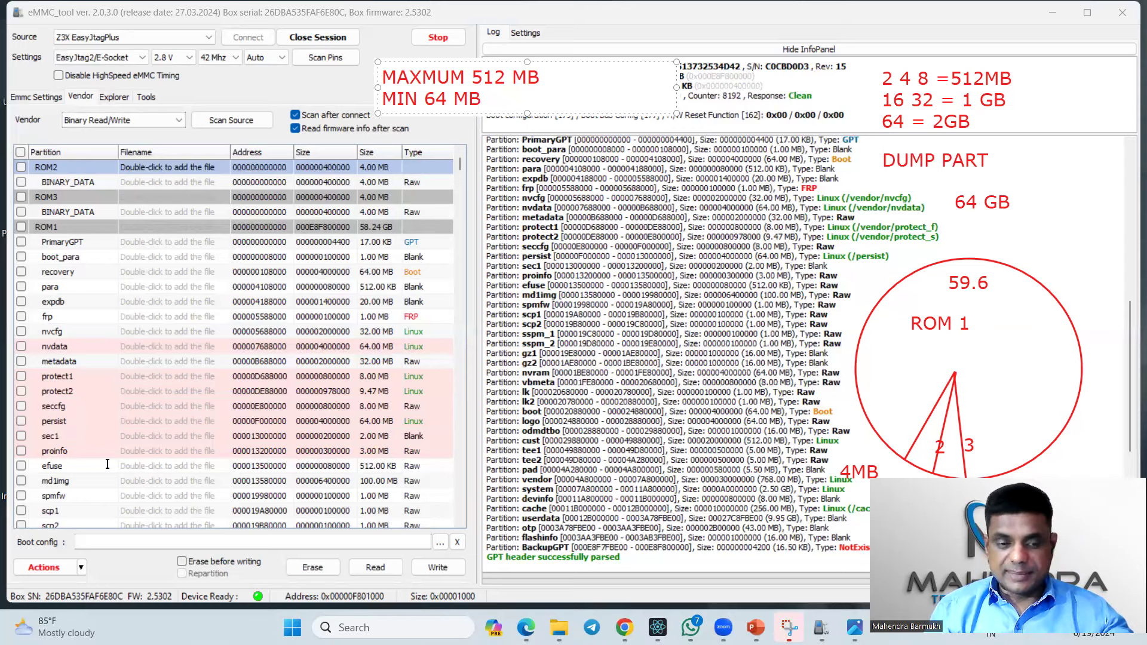
key(Escape)
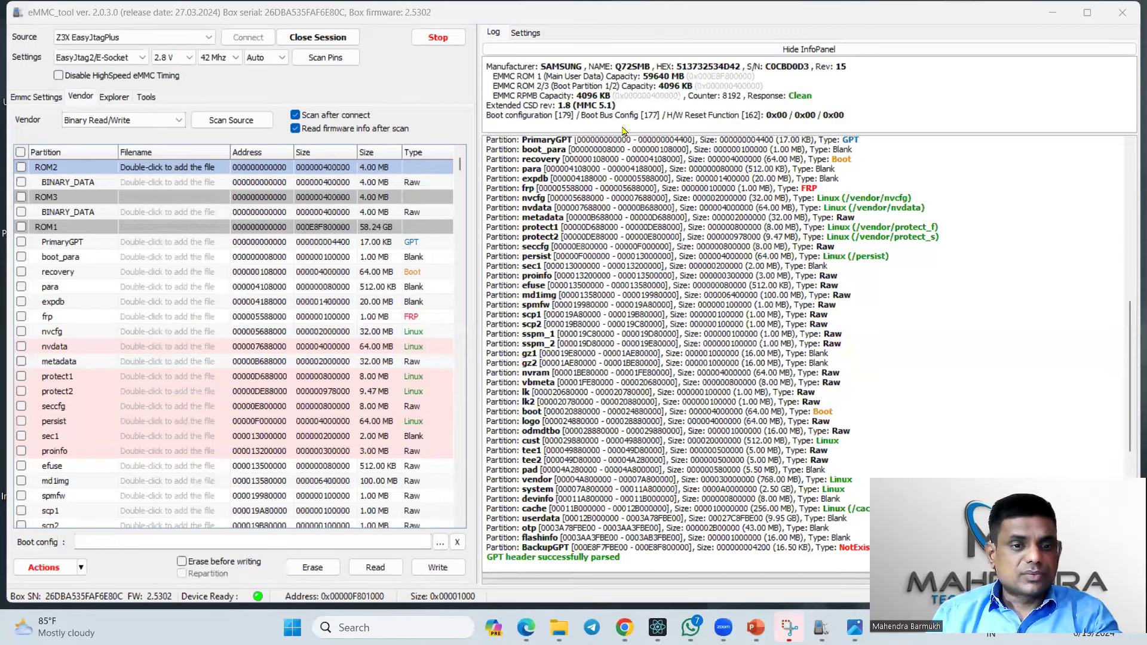
Mark the ROM2 and ROM3 partitions and start reading them
click(21, 167)
click(21, 197)
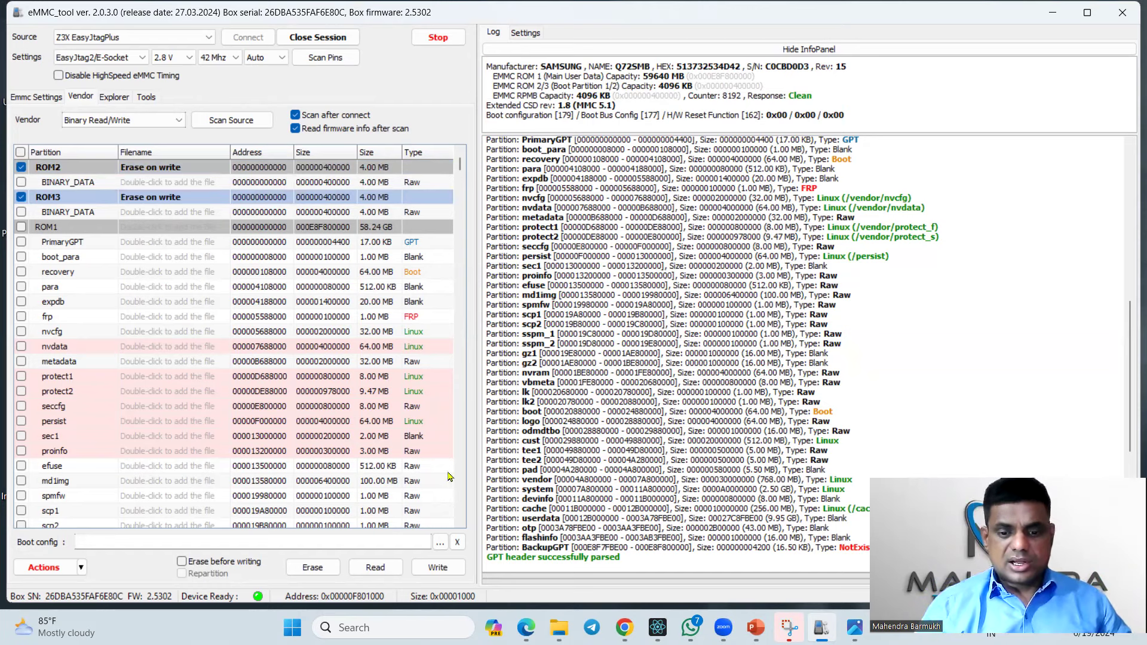
click(370, 569)
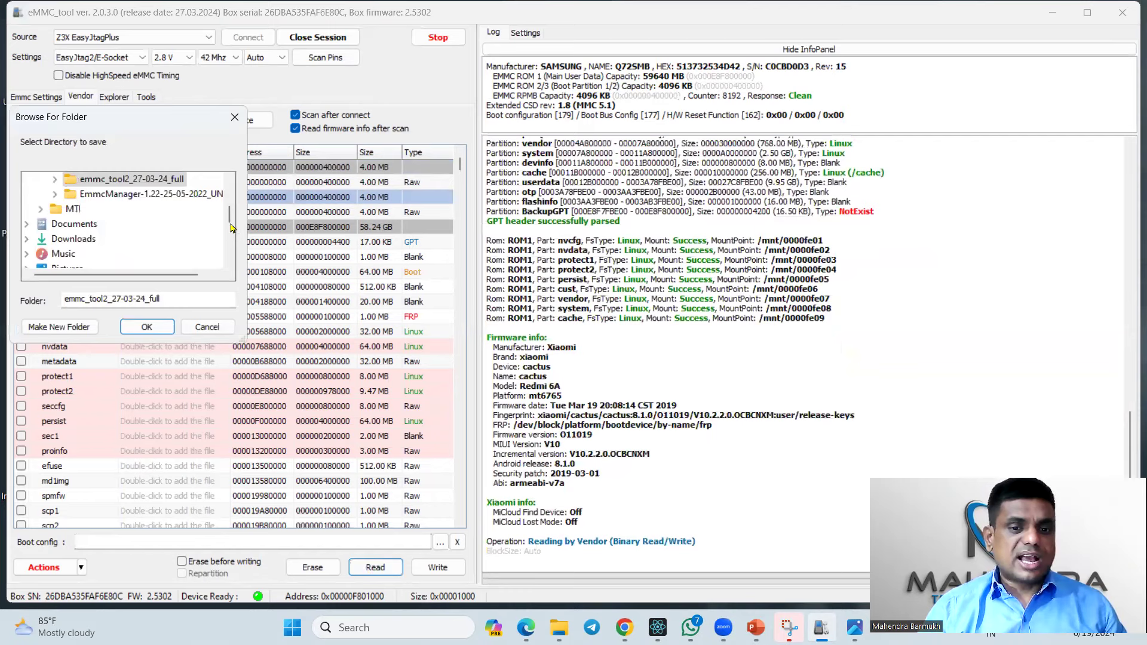
Create a new folder on the Desktop and use it as the save directory for the ROM2 and ROM3 dumps
drag(231, 218, 232, 185)
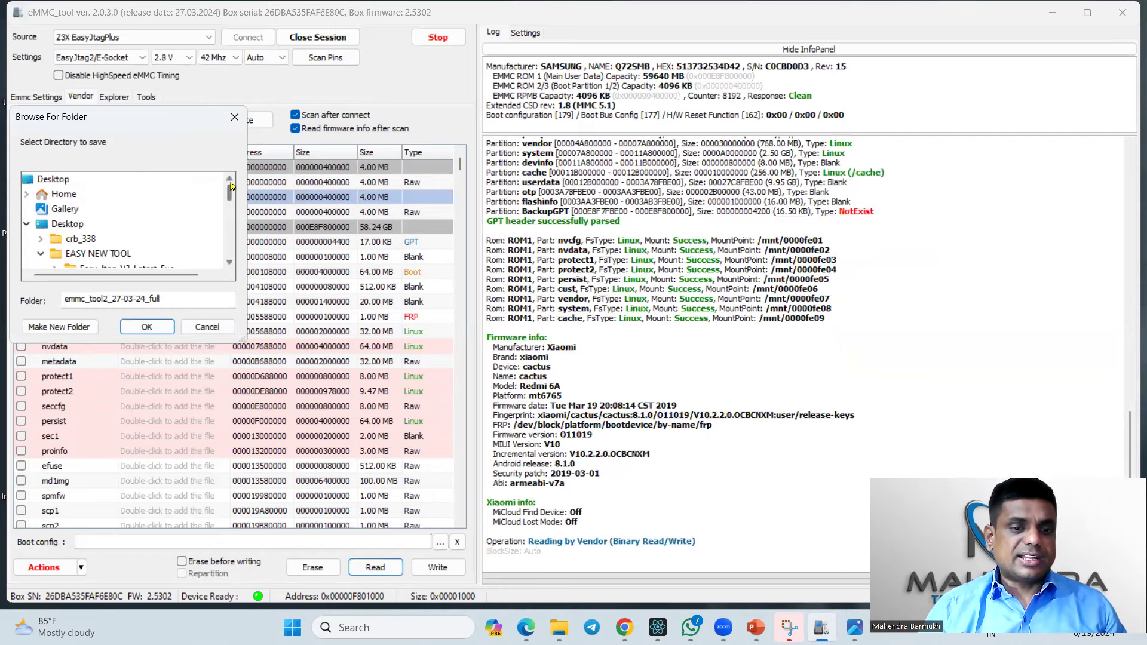
click(55, 179)
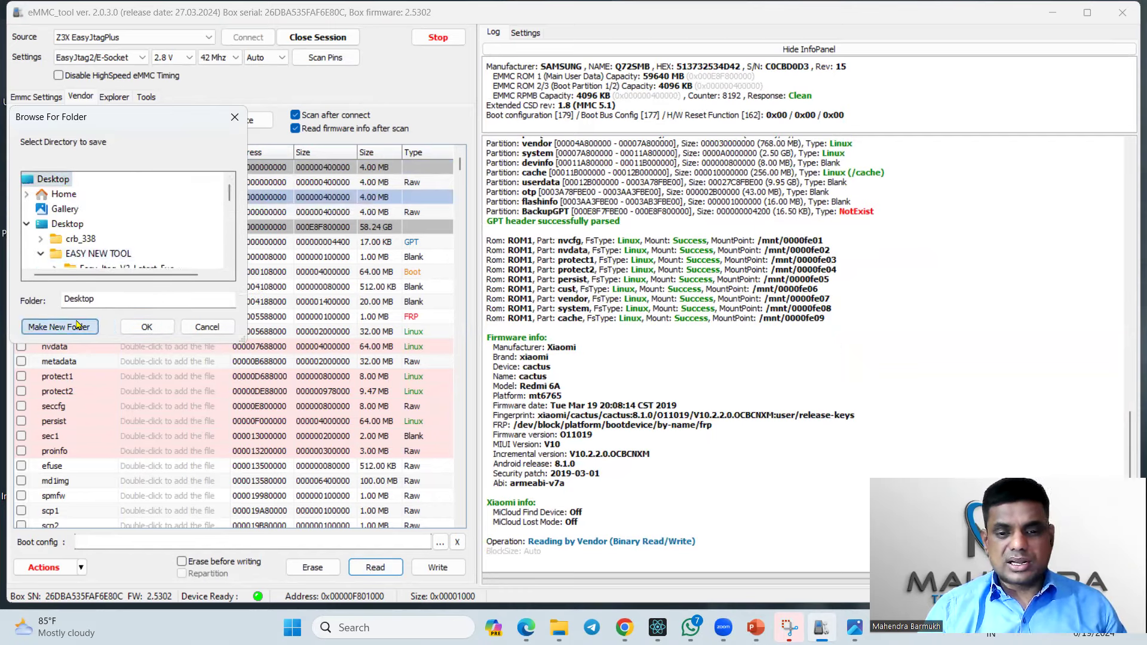
click(59, 327)
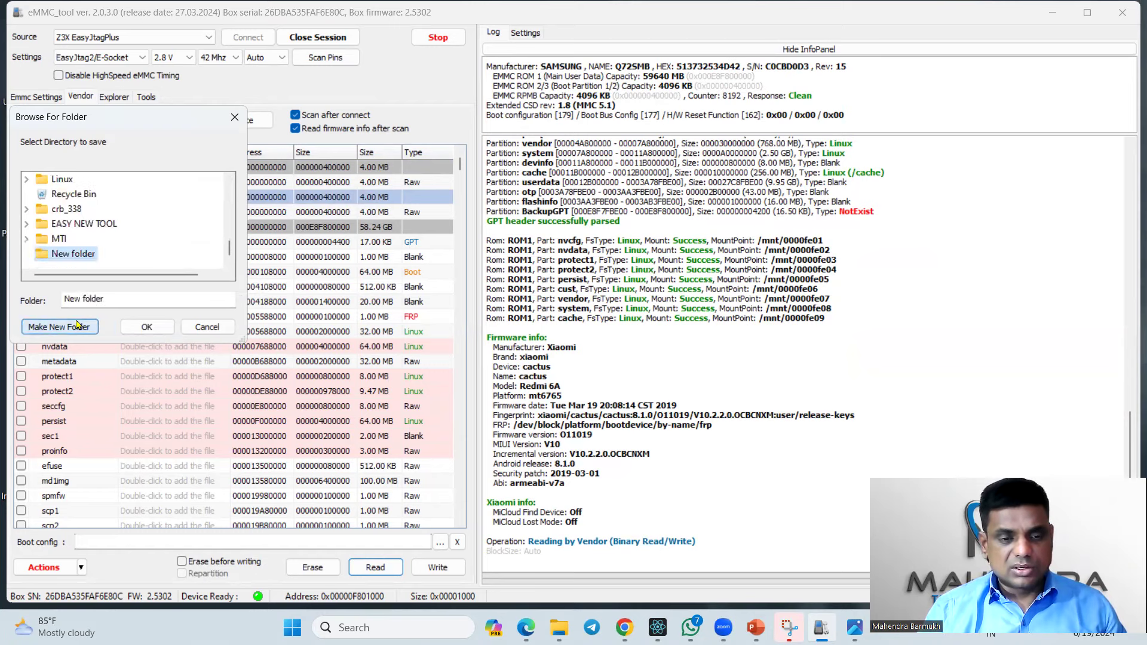
click(146, 328)
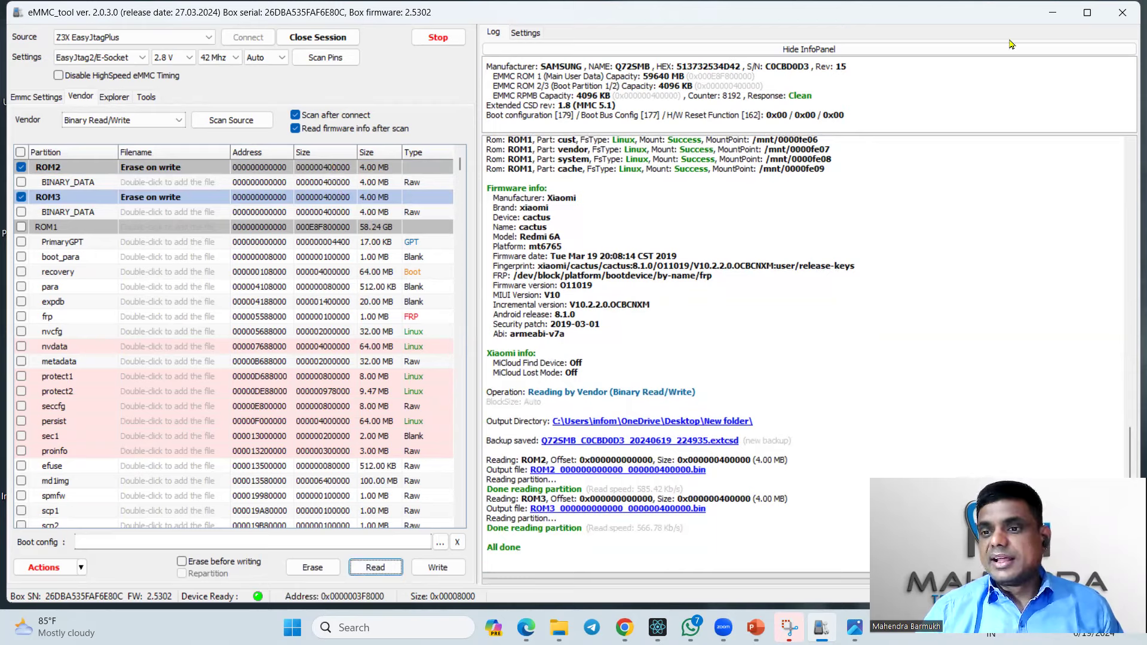
Open the new dump folder from the desktop, maximize it, widen the Name column and check the ROM2 dump's file size
double_click(1041, 12)
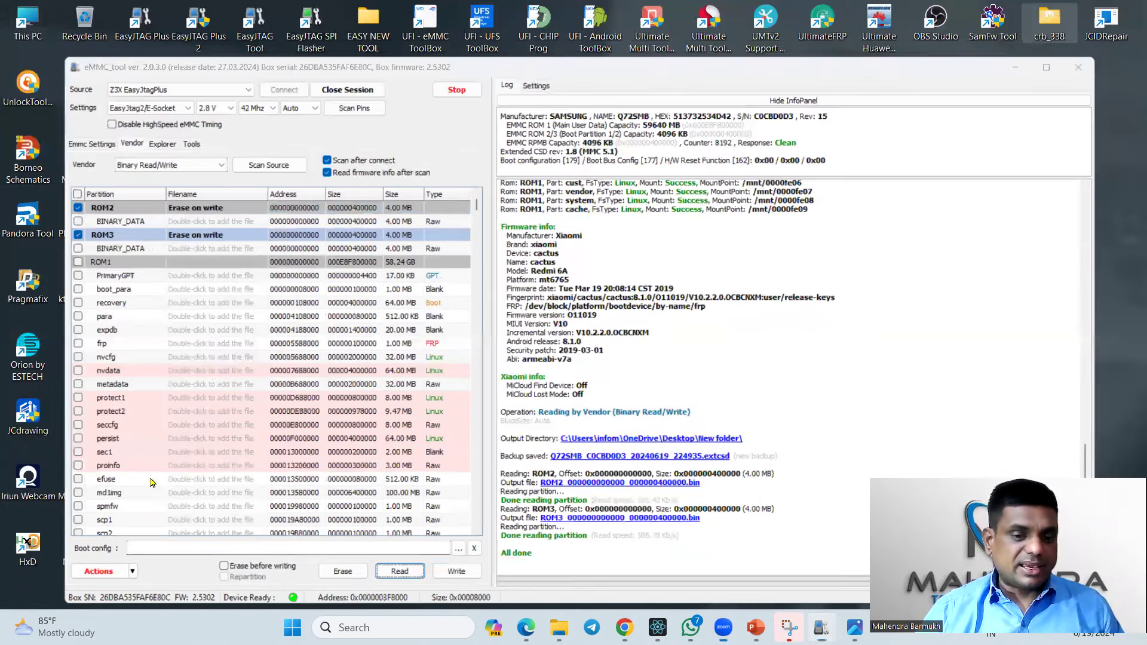
key(super+d)
double_click(94, 536)
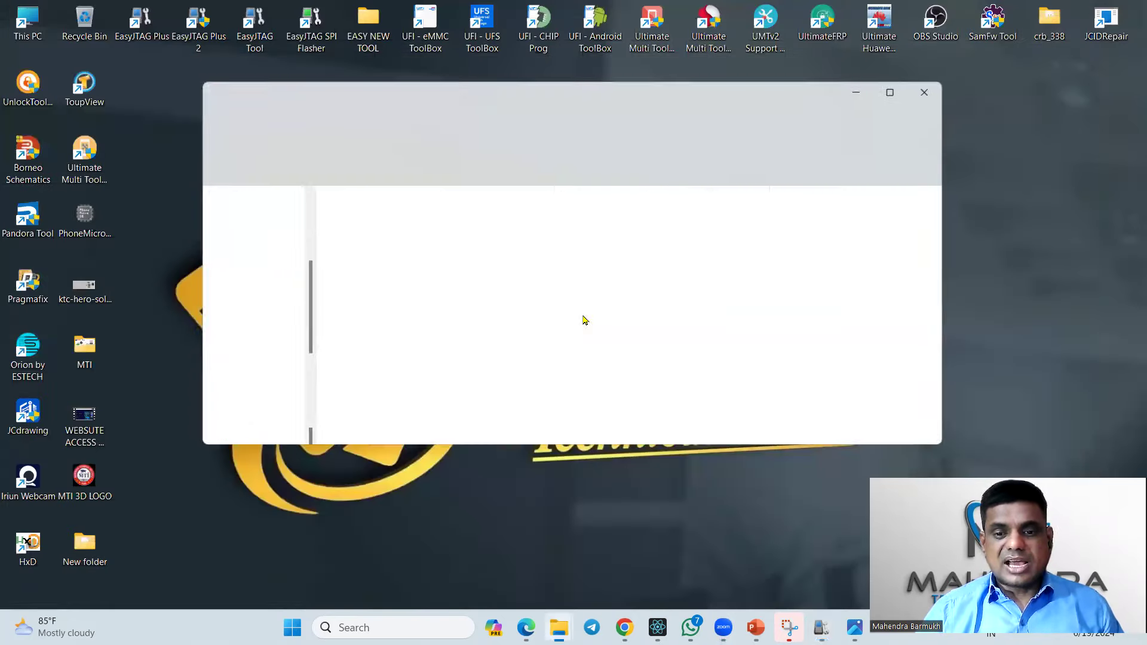
click(898, 89)
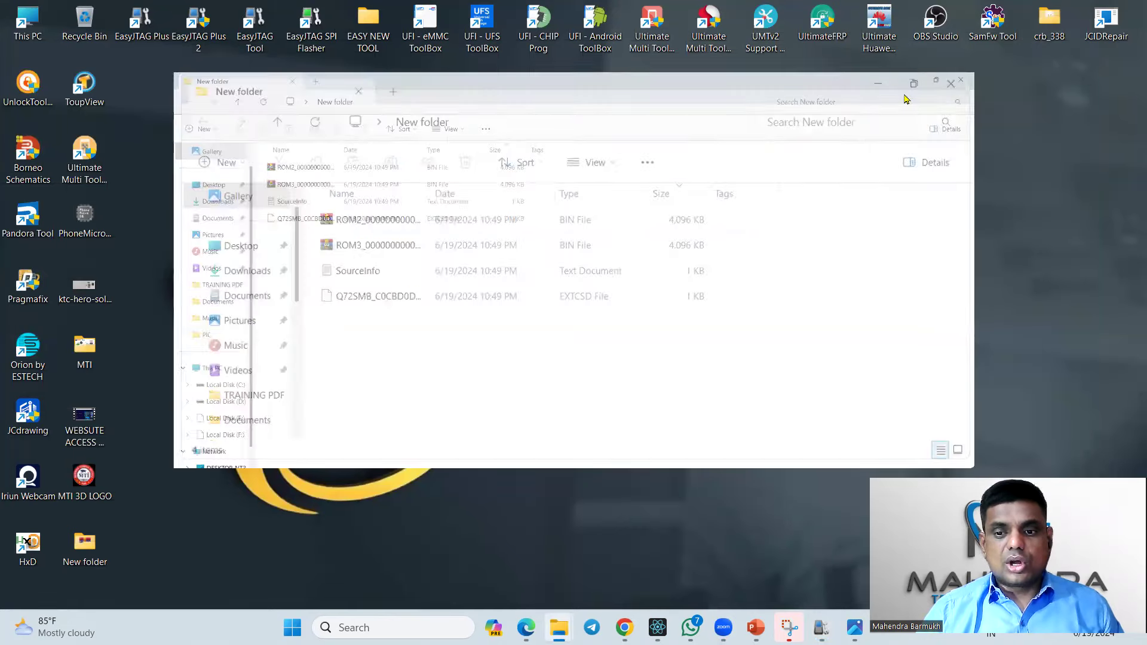
drag(239, 109, 467, 119)
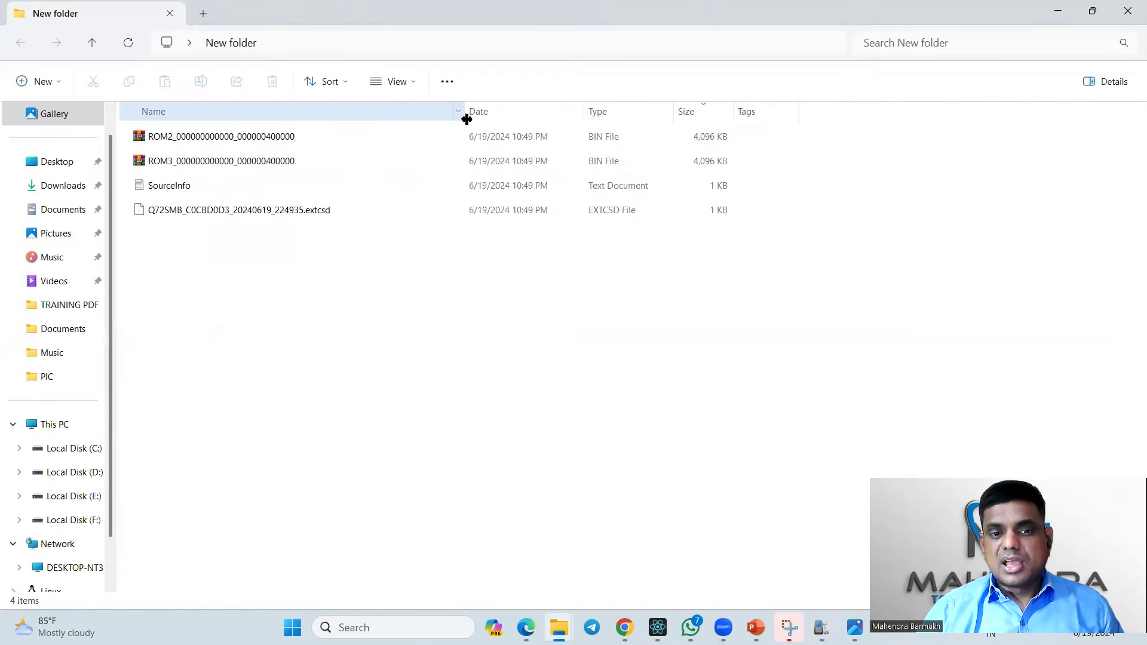
click(737, 143)
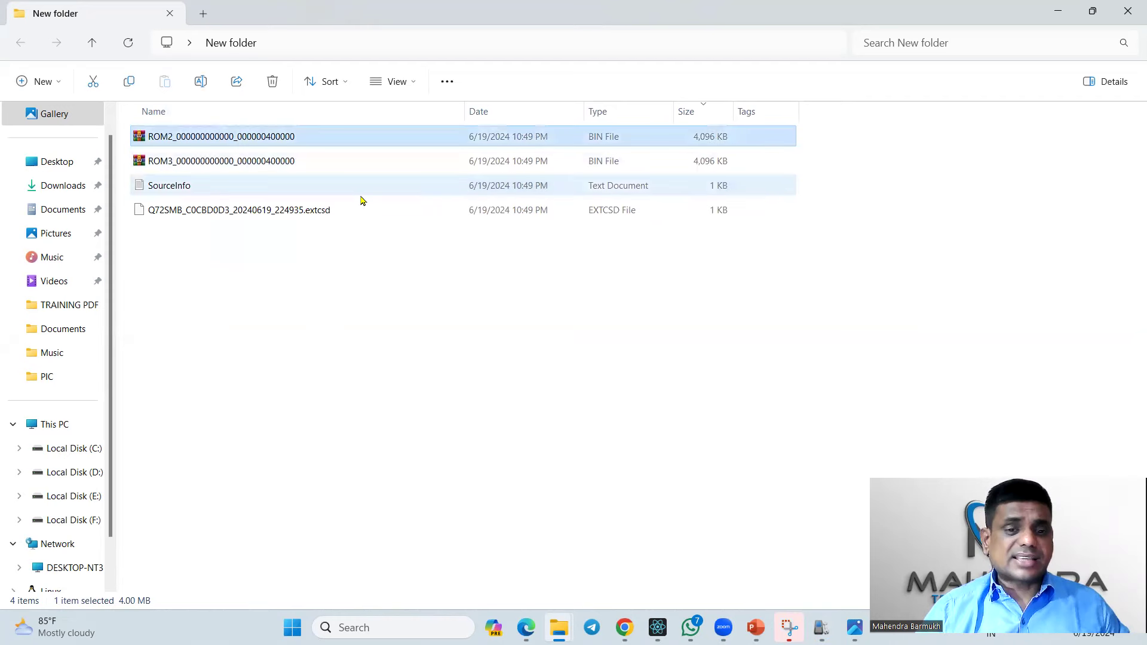
View the eMMC device details in the SourceInfo text file, close it and point out the extcsd backup file
double_click(205, 187)
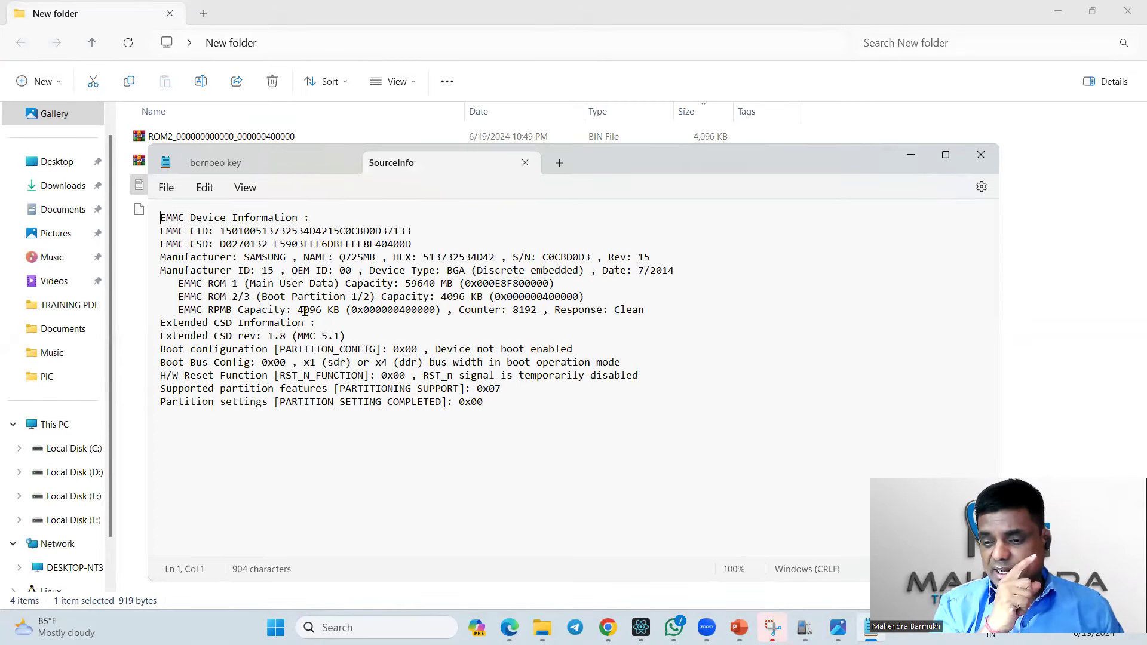
click(980, 155)
click(320, 213)
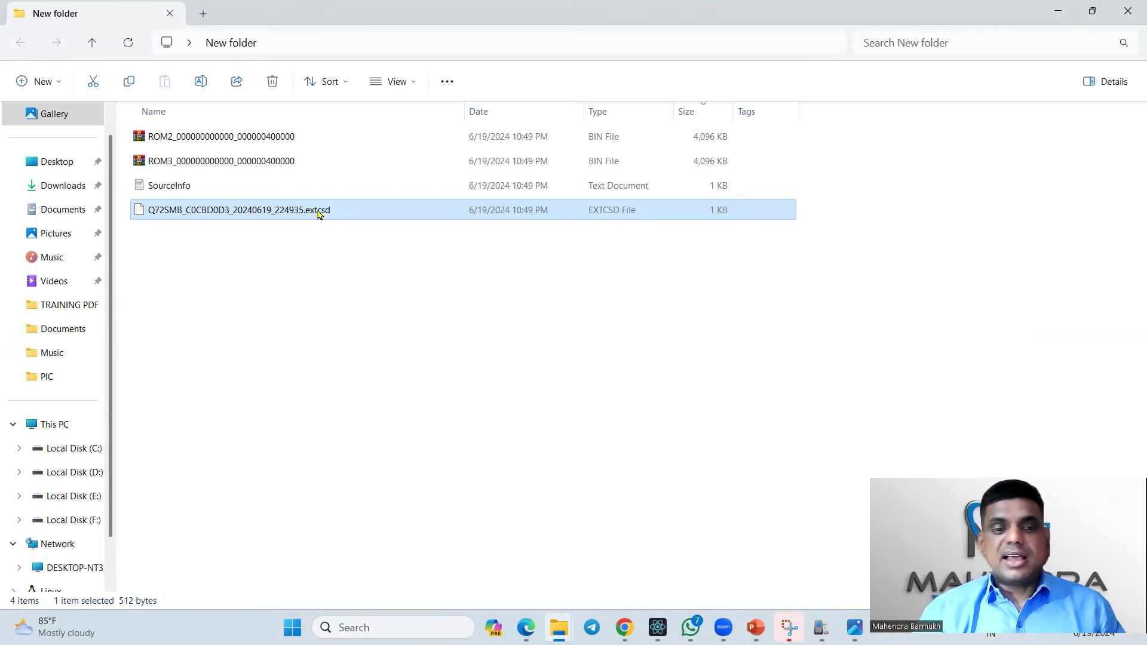
Try to open the ROM2 dump file as an archive with 7-Zip
click(218, 146)
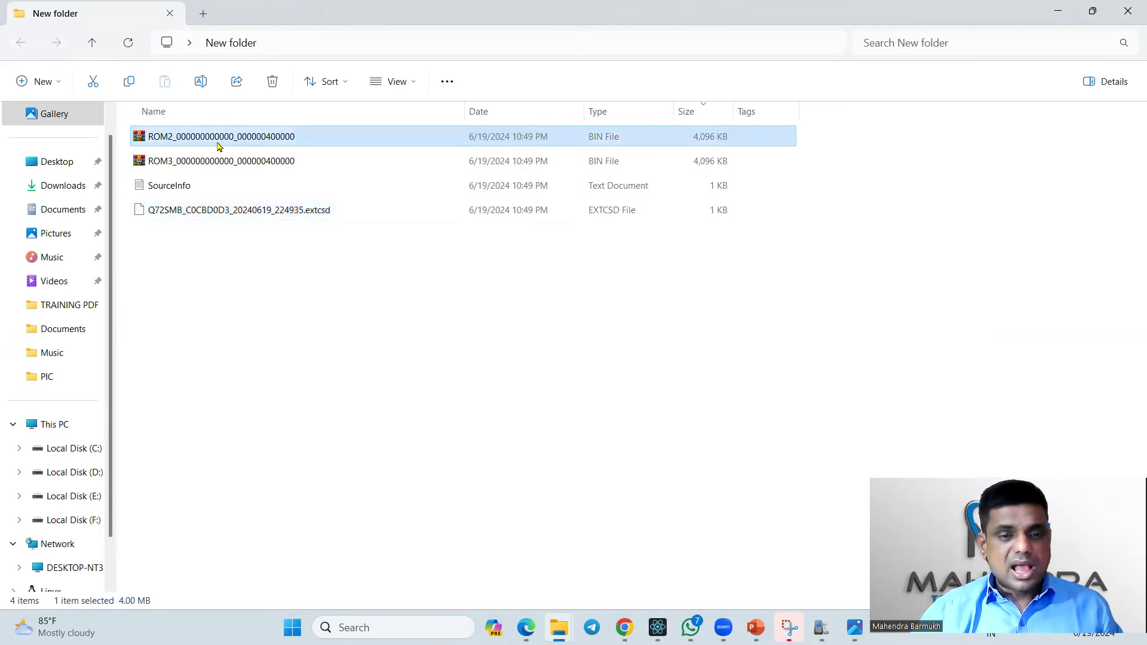
right_click(218, 146)
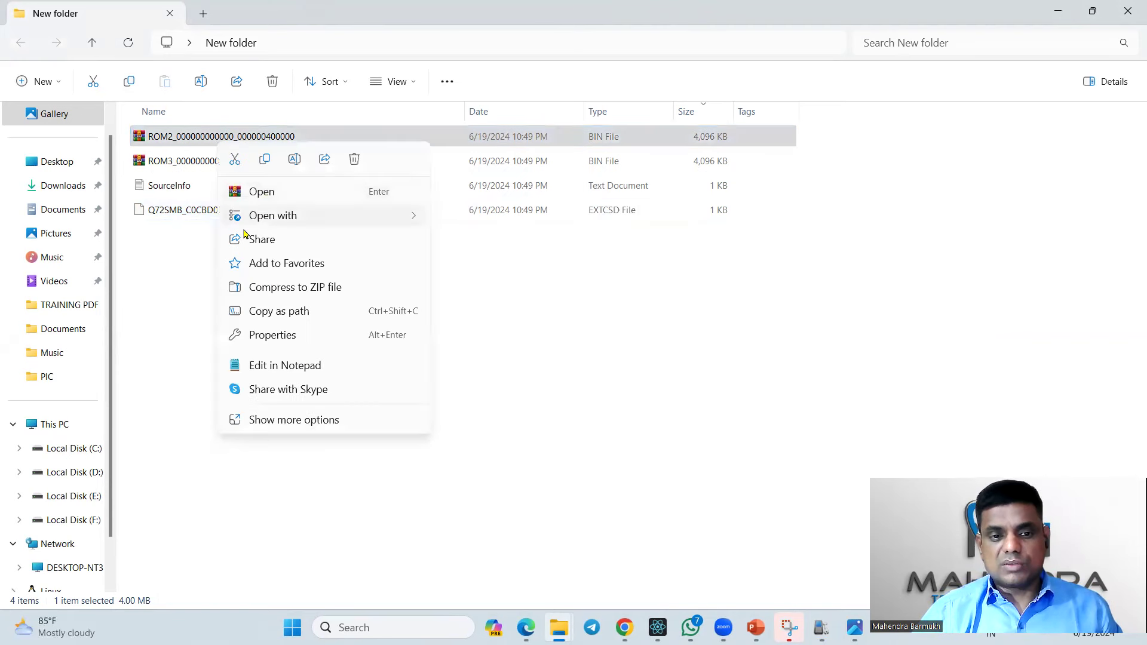
click(289, 420)
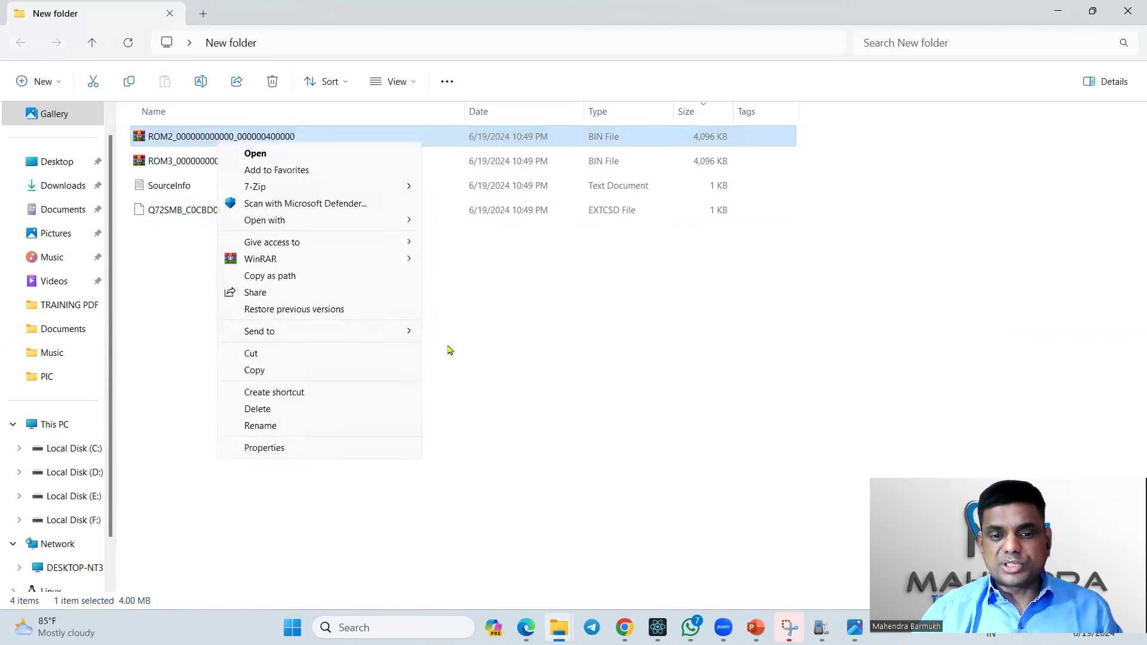
mouse_move(377, 187)
click(444, 190)
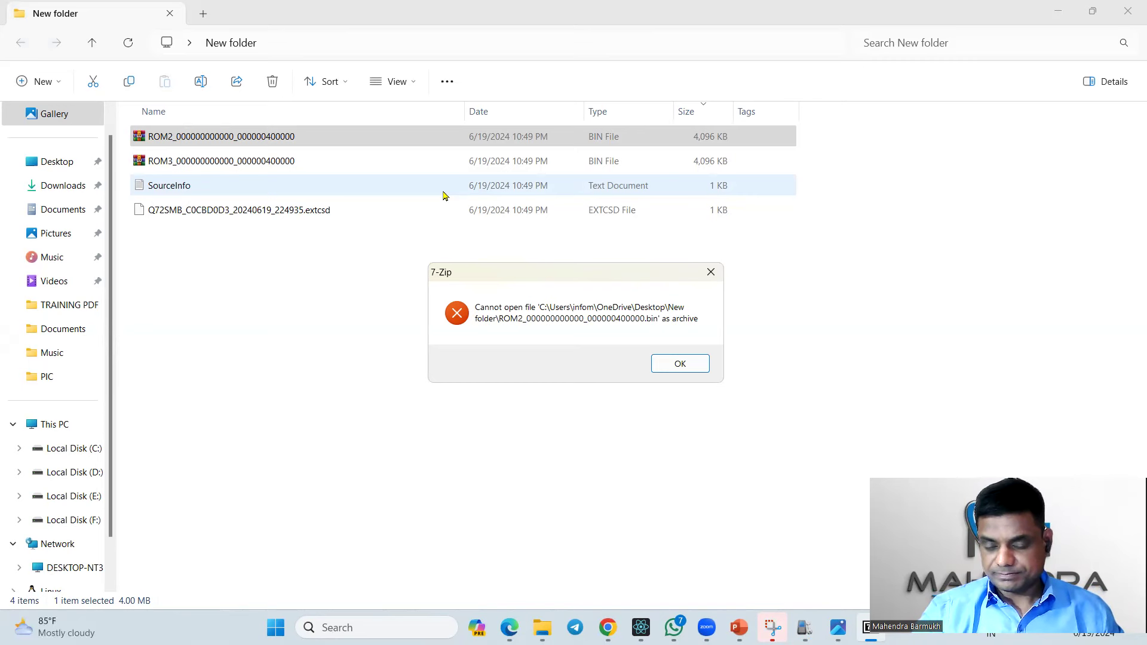
click(677, 368)
Switch back to eMMC_tool and leave only ROM2 marked in the partition table
click(821, 627)
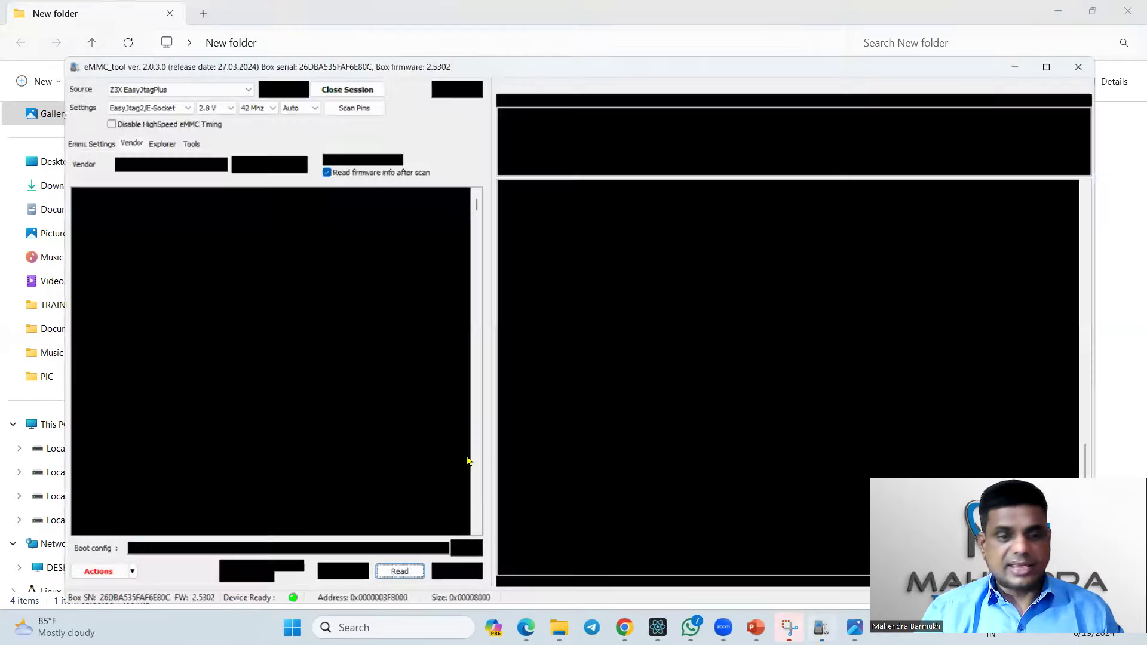
click(62, 186)
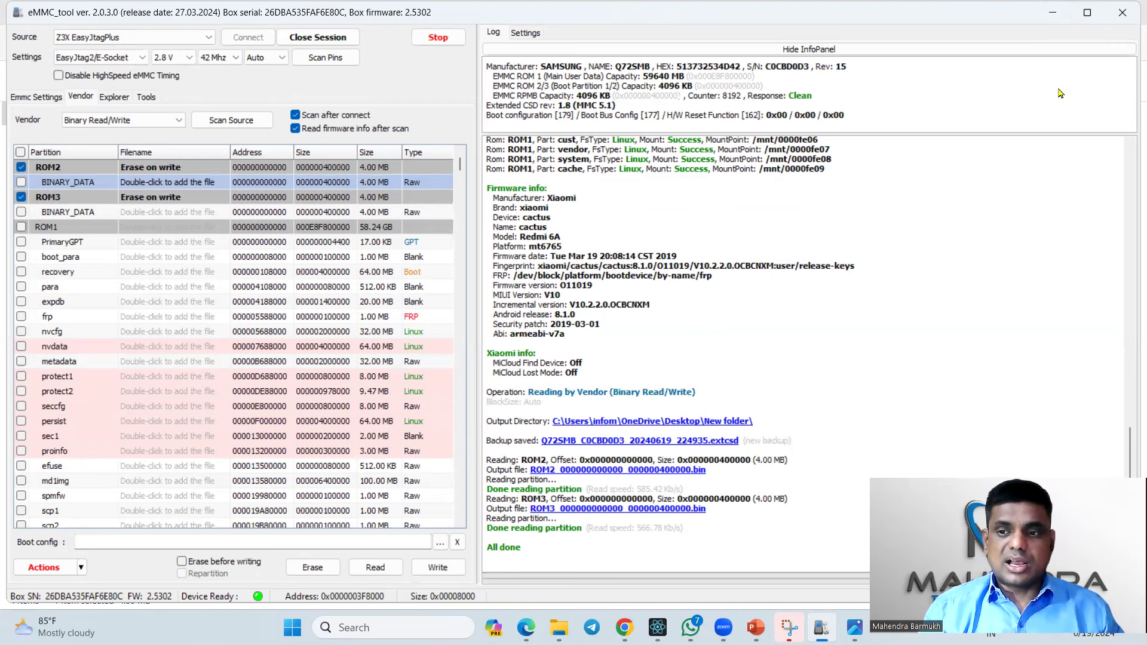
click(23, 169)
click(24, 199)
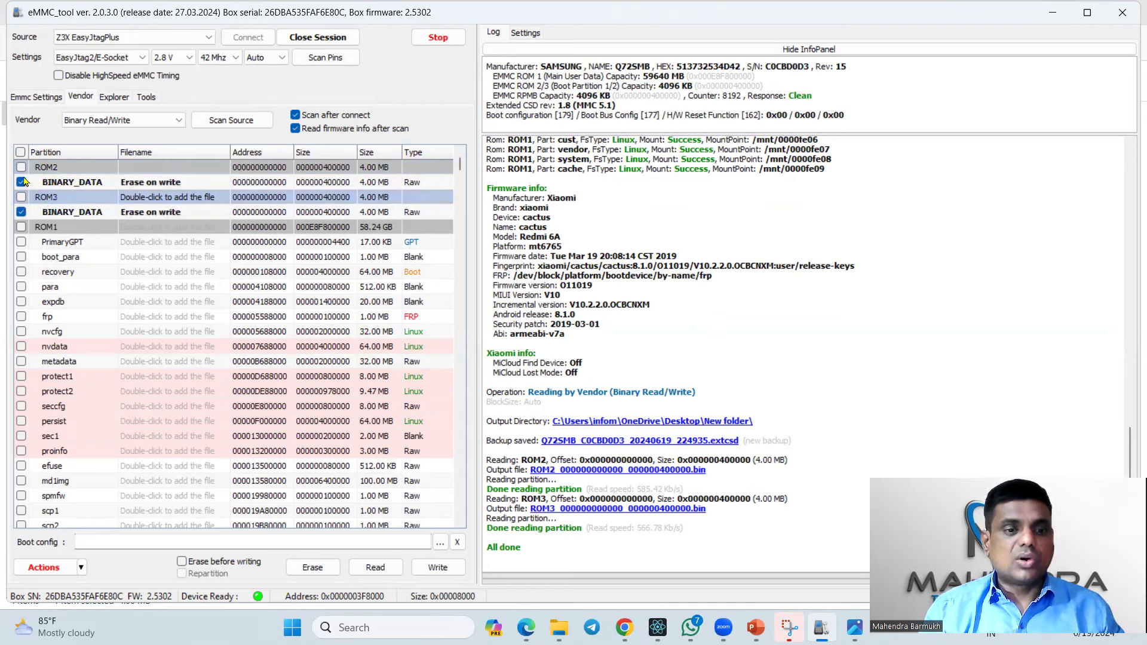
click(23, 182)
click(21, 213)
click(22, 168)
Open ROM2 in the Hex Viewer and examine the EMMC_BOOT header in its first row
right_click(128, 168)
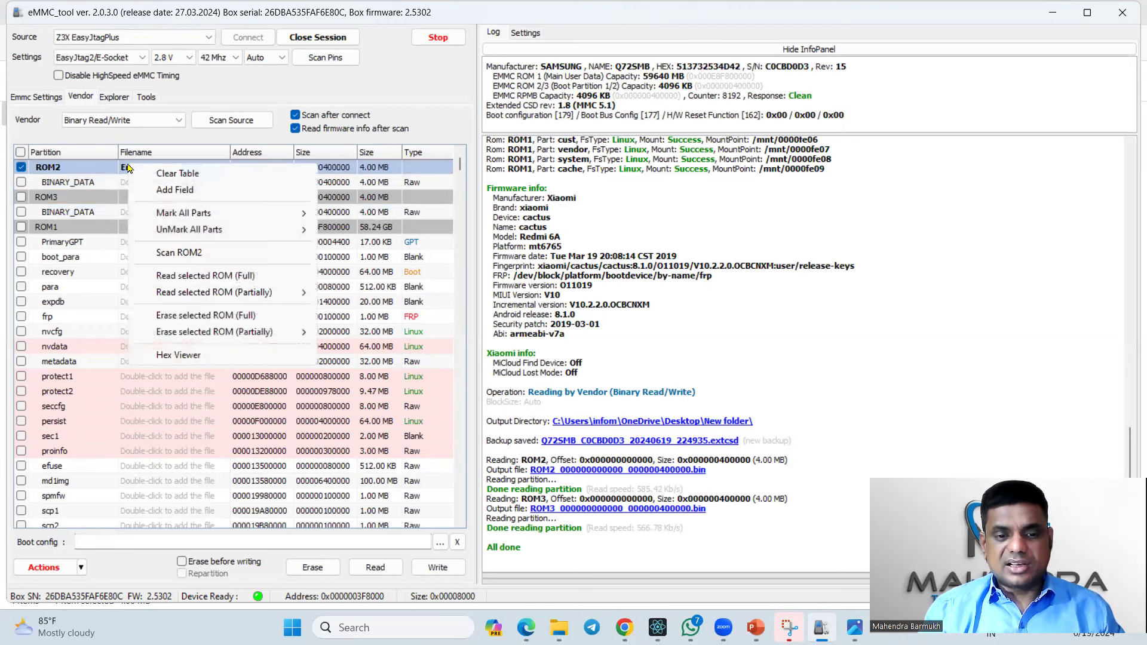
click(179, 356)
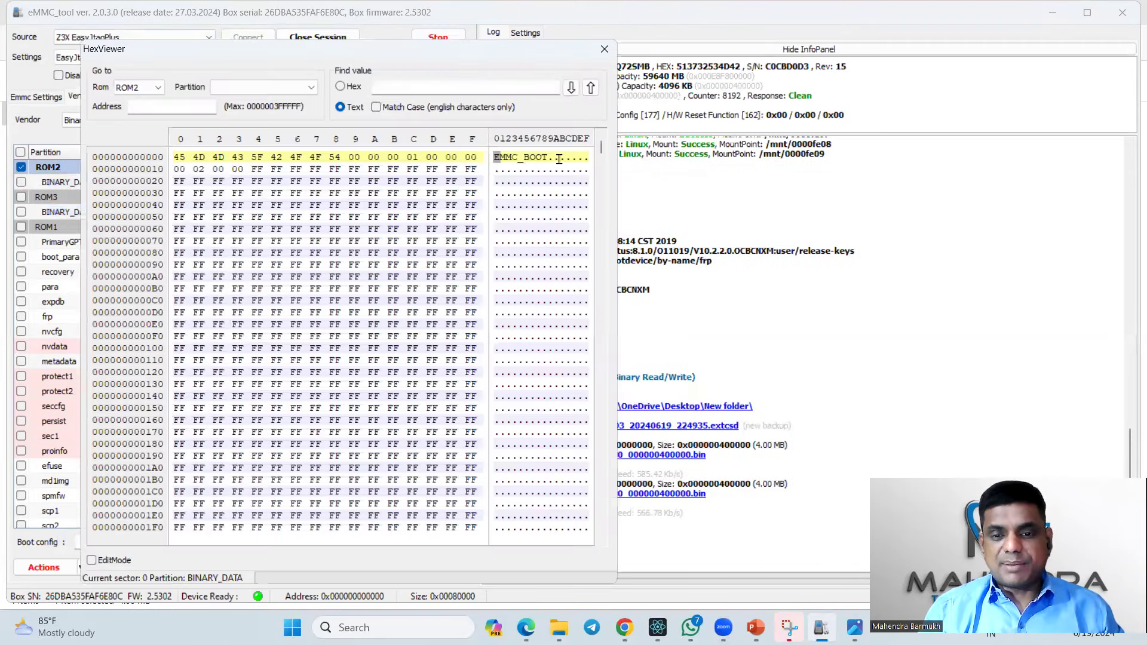
click(497, 158)
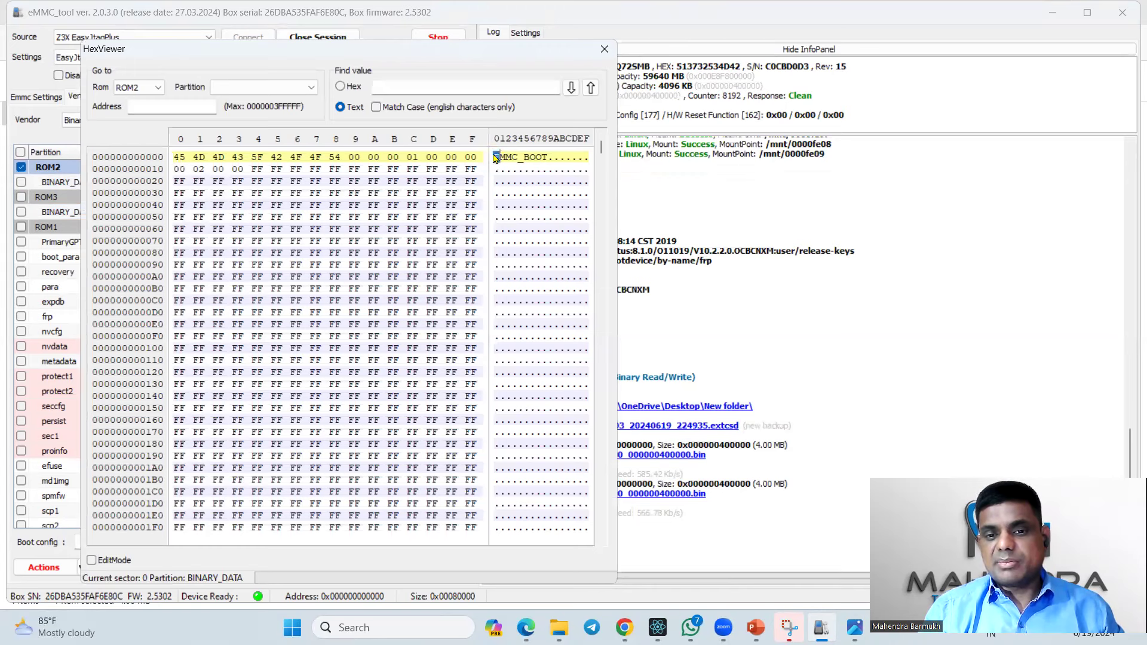
drag(548, 157, 480, 165)
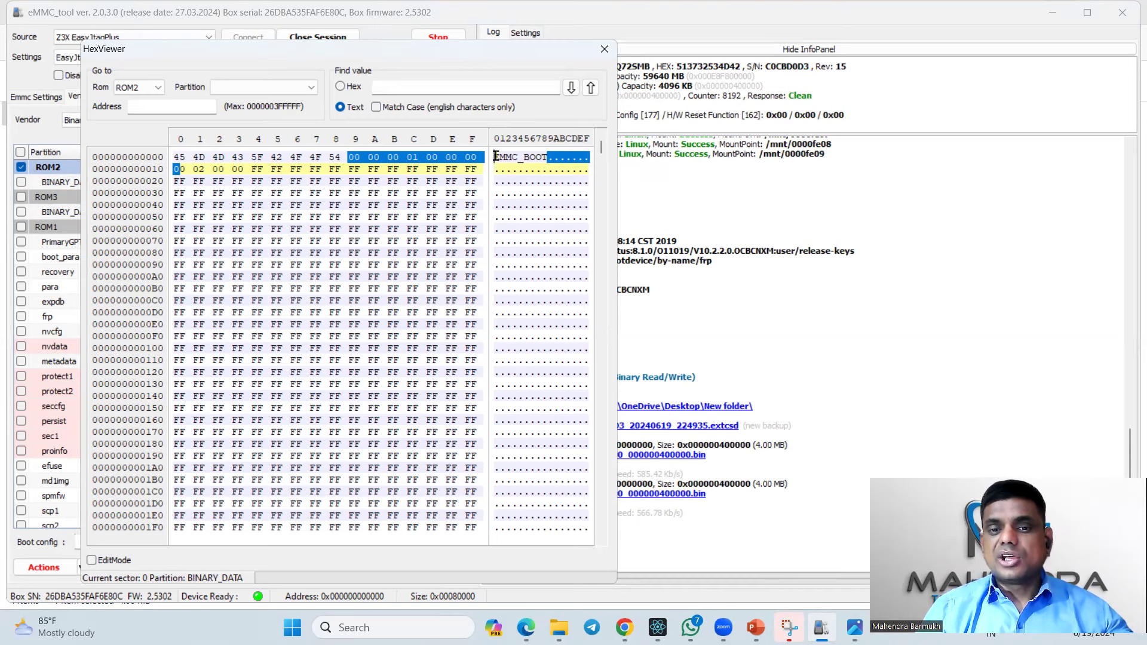
click(496, 157)
drag(496, 156, 514, 156)
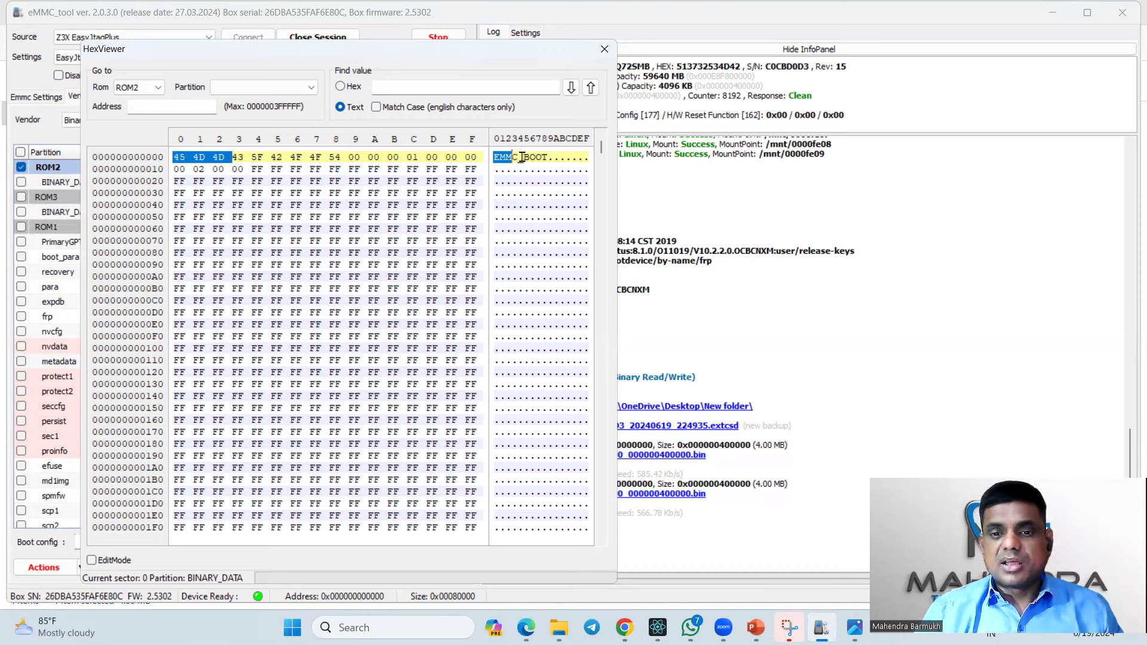
Examine ROM2's readable PWRAP text around address 32400 and close the Hex Viewer
drag(602, 161, 602, 168)
drag(495, 242, 551, 456)
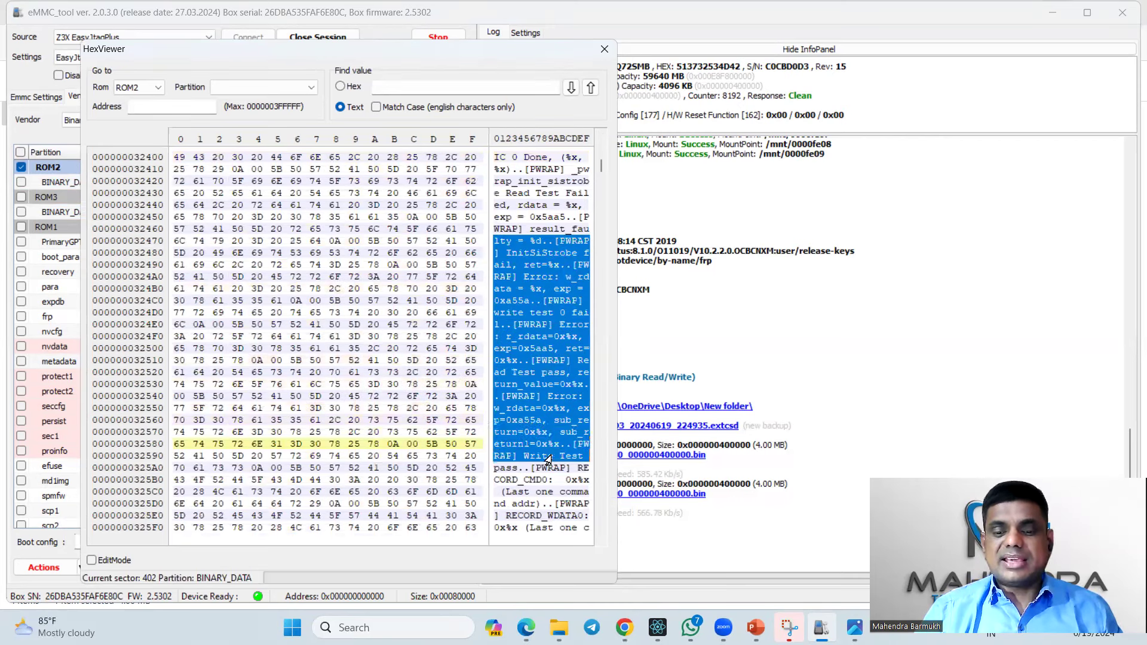
click(553, 460)
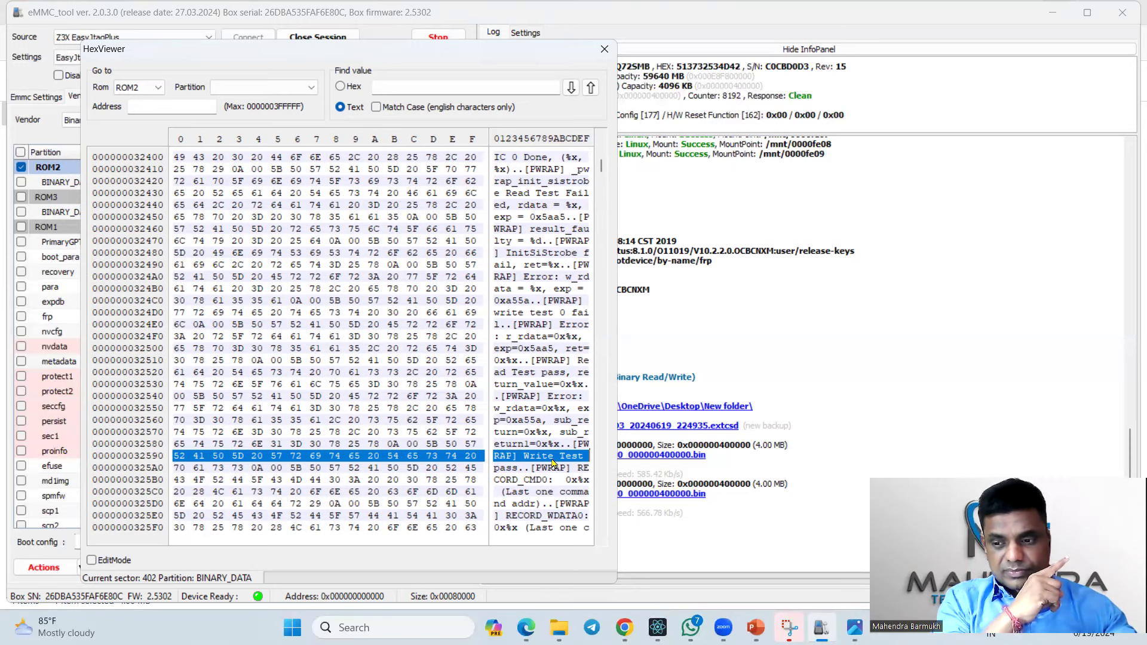
click(605, 50)
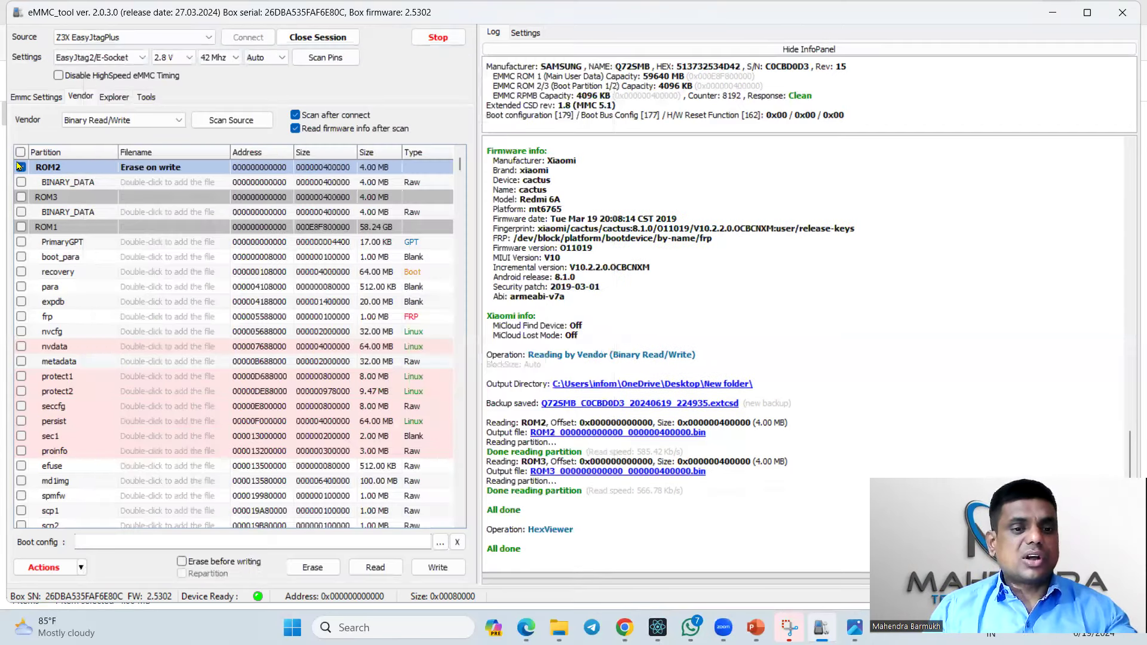
Mark only ROM3 in the partition table and open it in the Hex Viewer
click(21, 181)
click(21, 197)
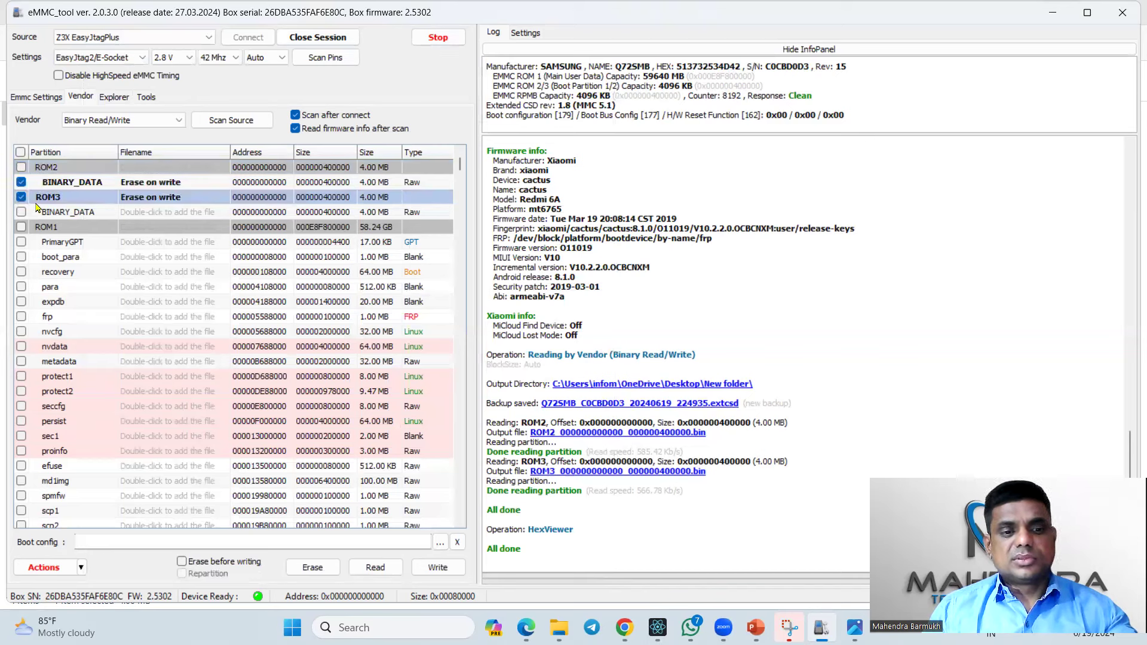
click(22, 182)
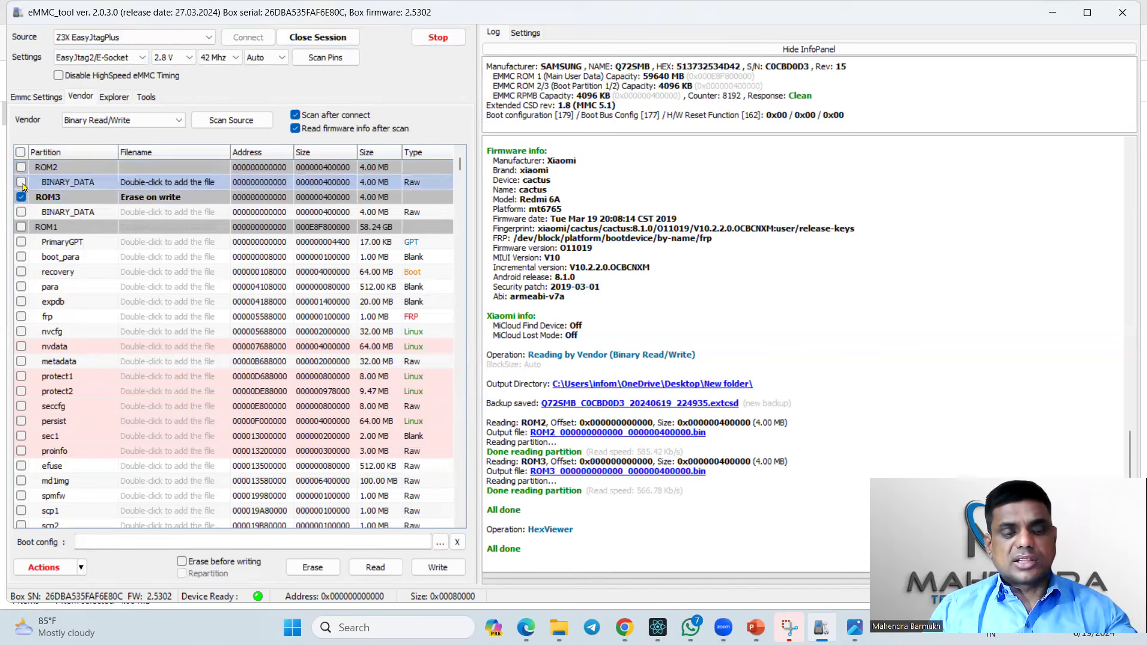
right_click(136, 197)
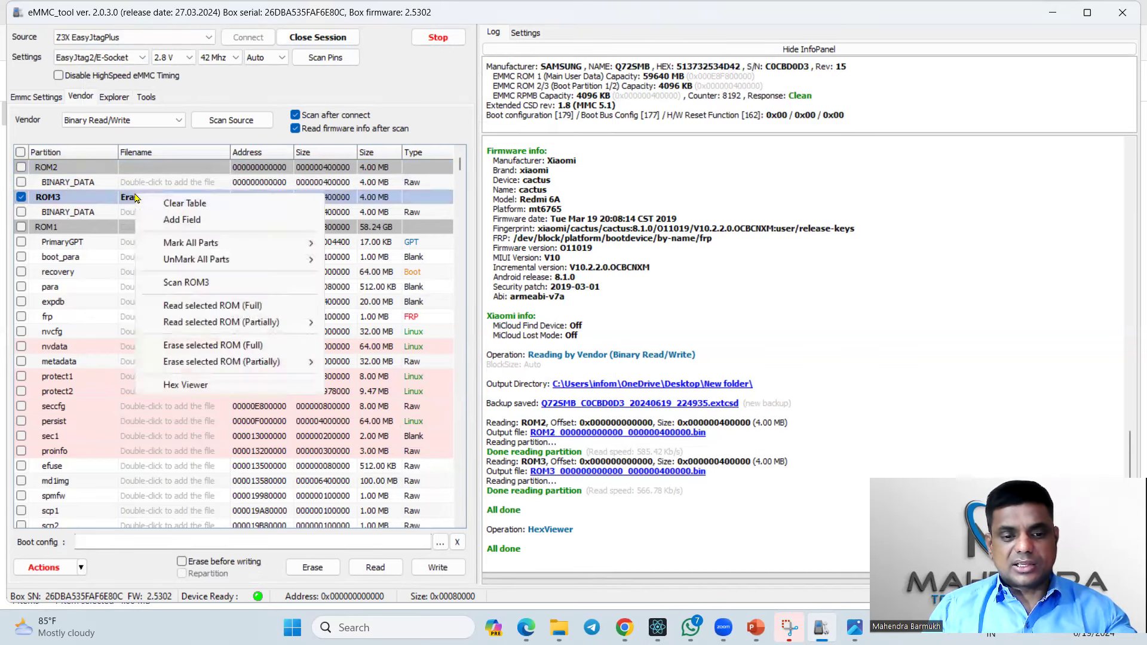
click(201, 383)
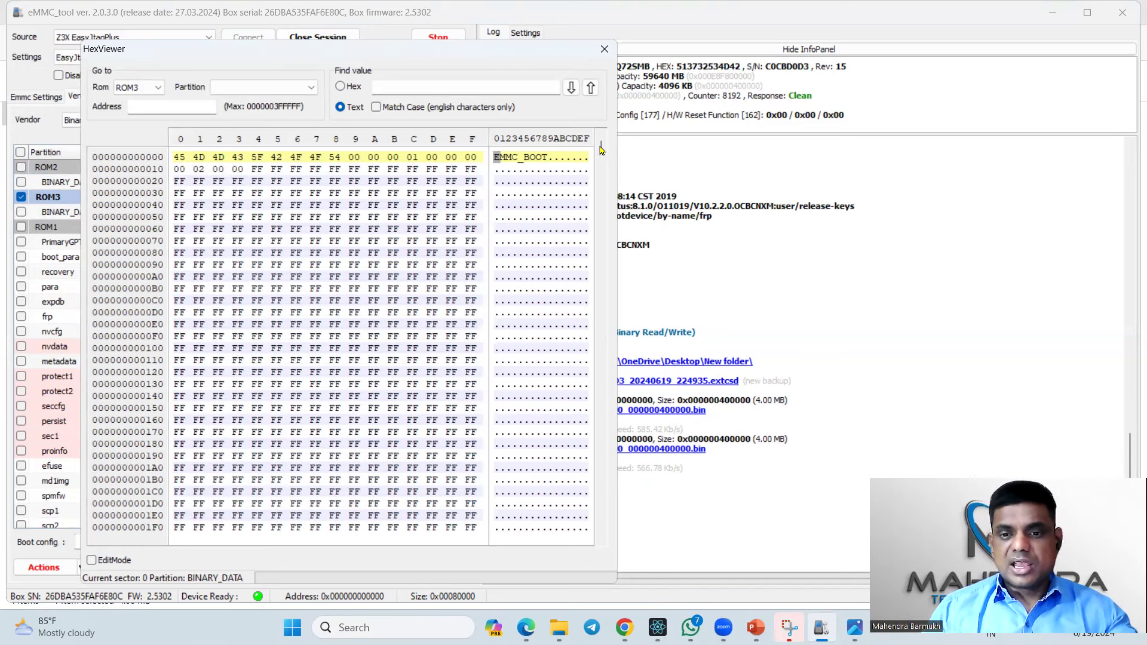
Examine ROM3's hex data from its start through the block at address E00, highlighting rows EA0 to EE0
mouse_move(602, 148)
mouse_down()
mouse_move(602, 196)
mouse_move(595, 155)
mouse_up()
scroll(597, 287, down, 3)
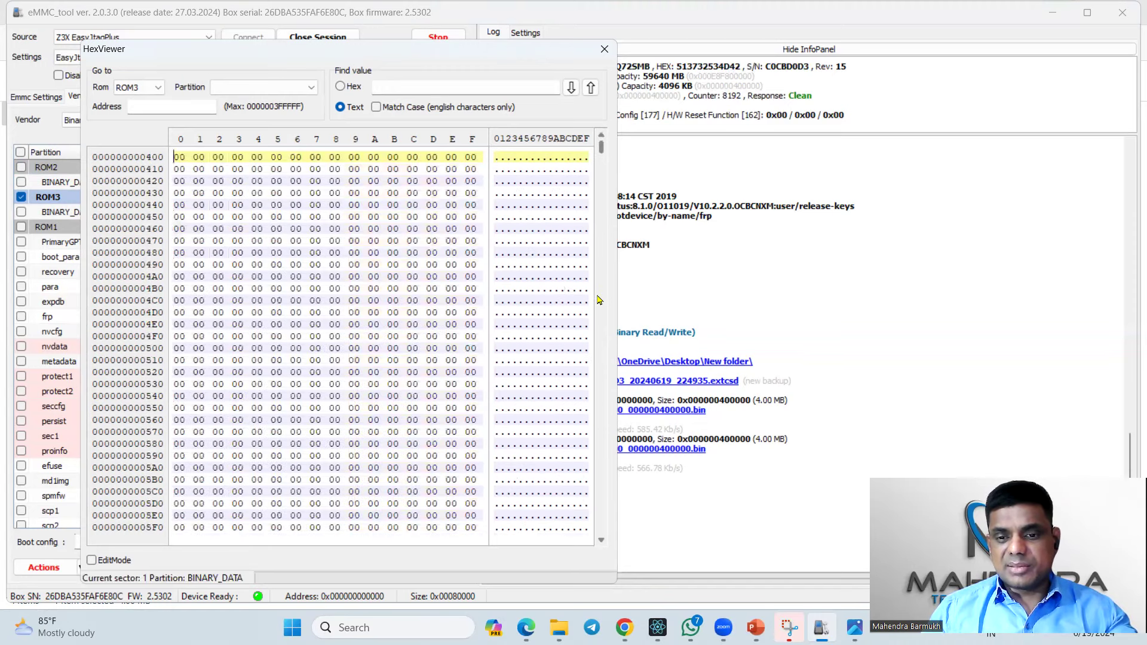
scroll(600, 300, down, 4)
drag(294, 277, 558, 328)
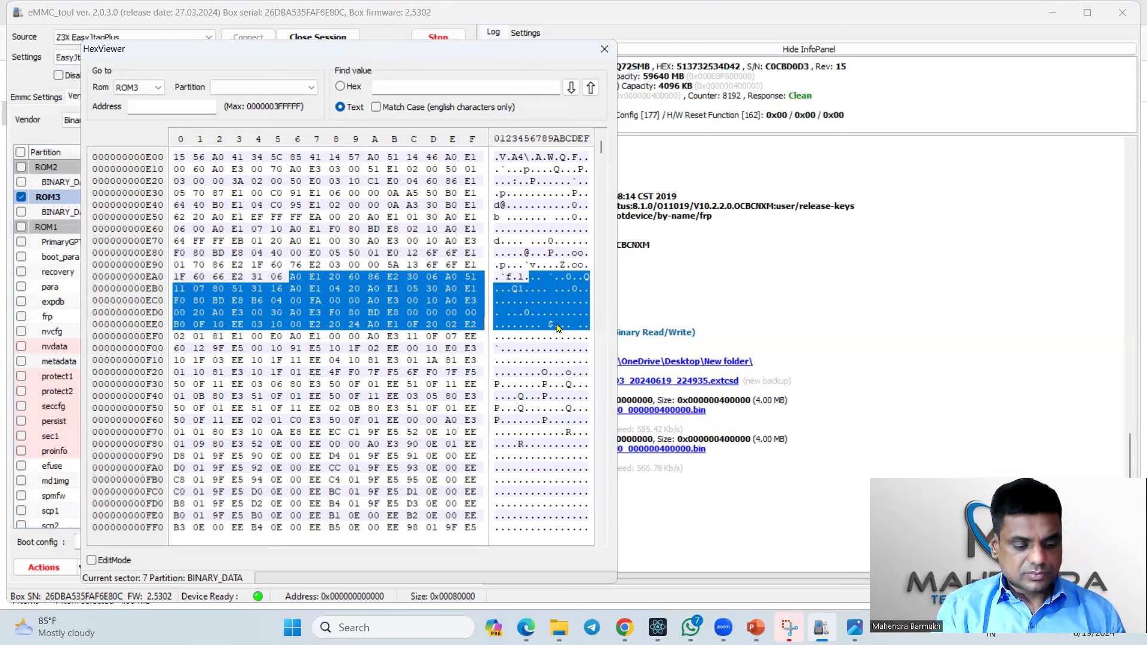
Close the Hex Viewer and clear the remaining ROM3 marks from the partition table
click(605, 51)
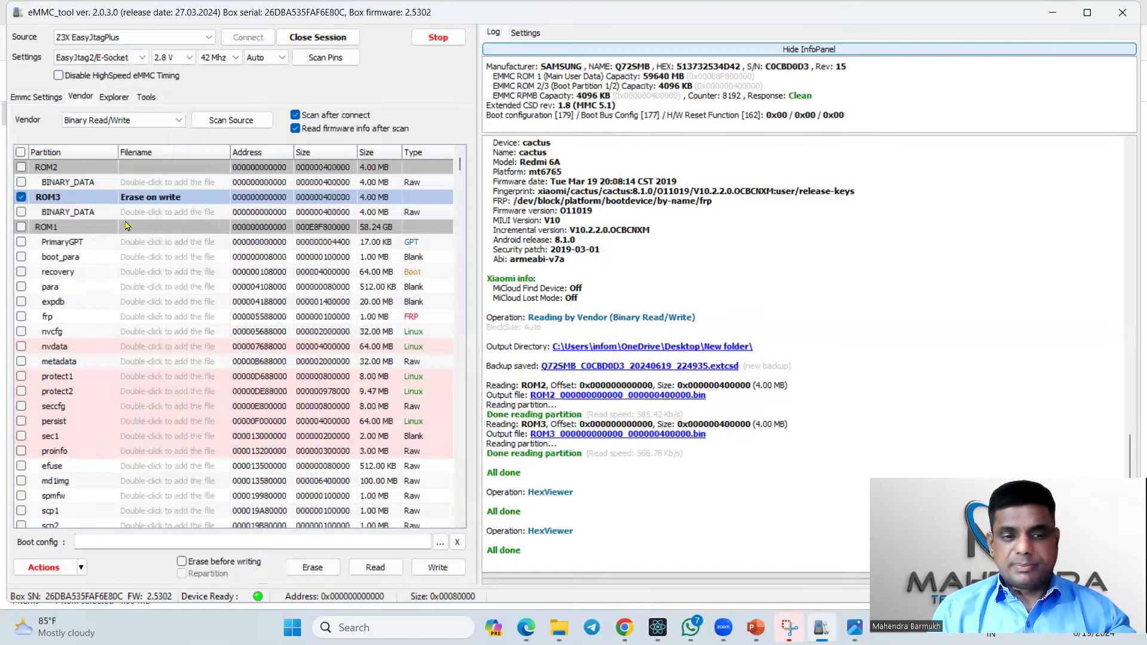
click(22, 212)
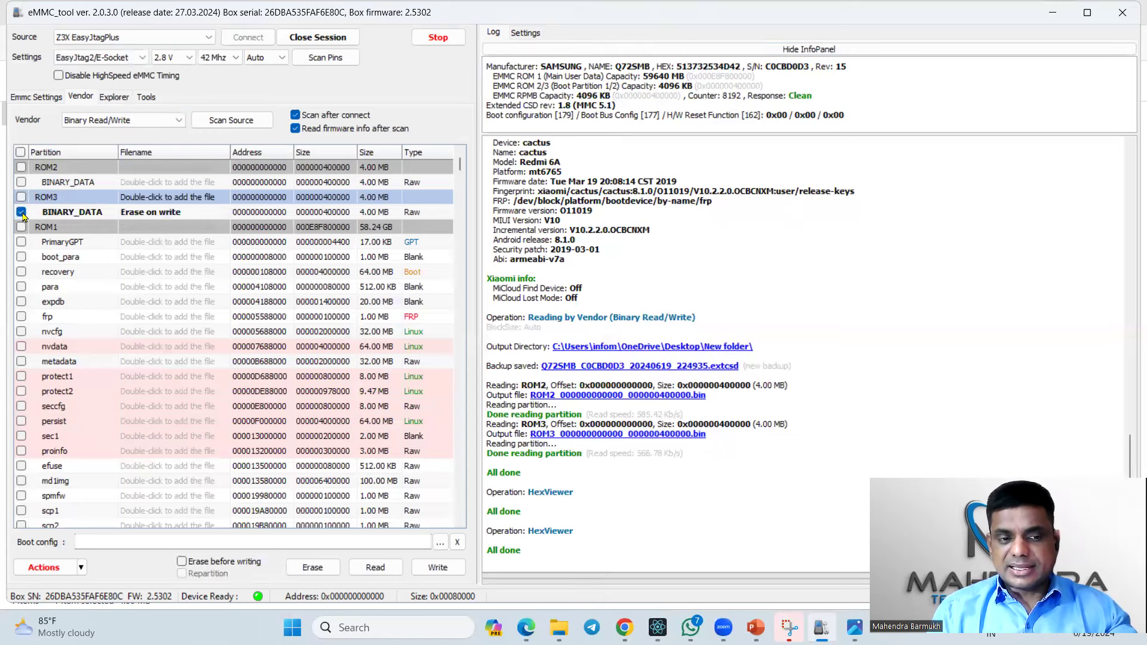
click(21, 211)
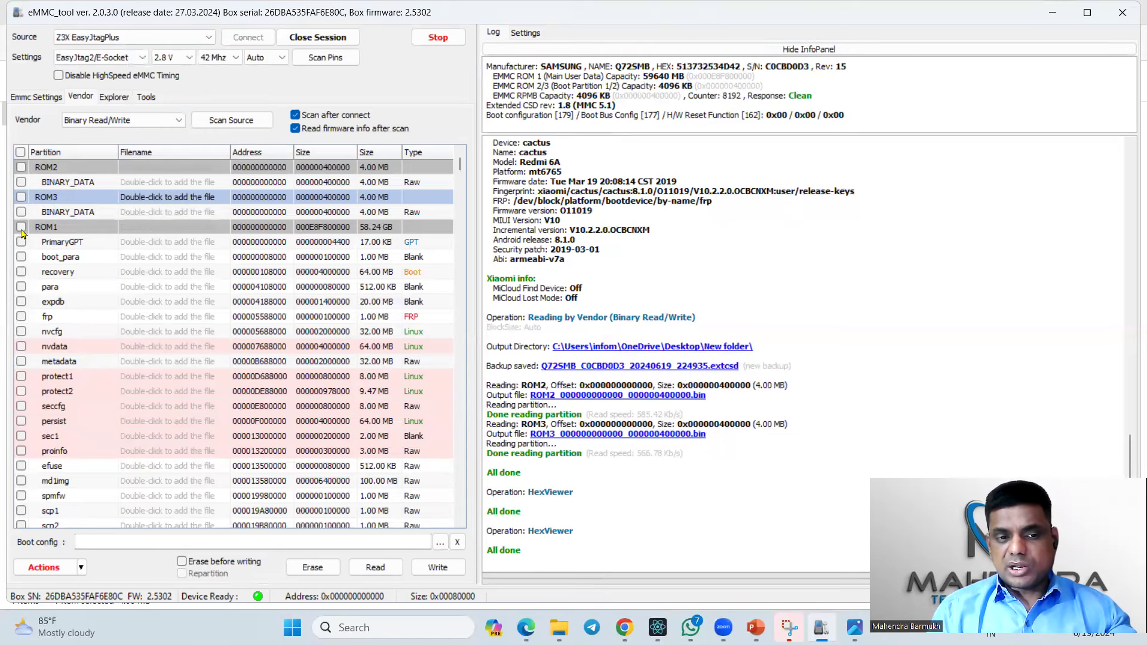
Mark ROM1 and partially read its first 512 MB into the New folder directory
click(21, 227)
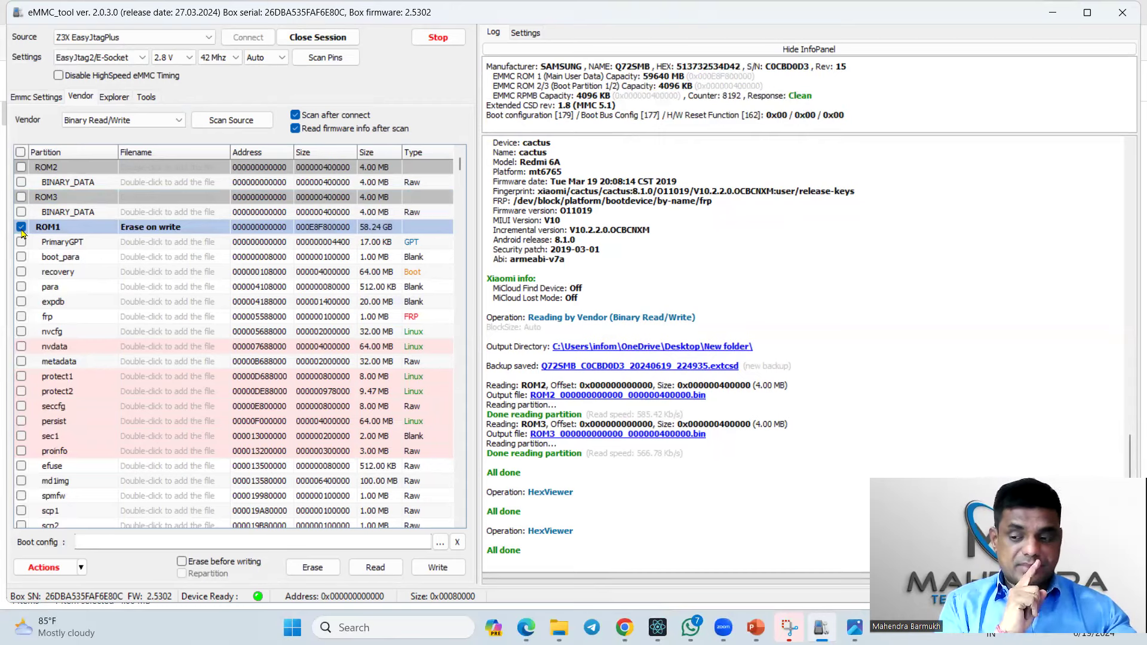
right_click(175, 233)
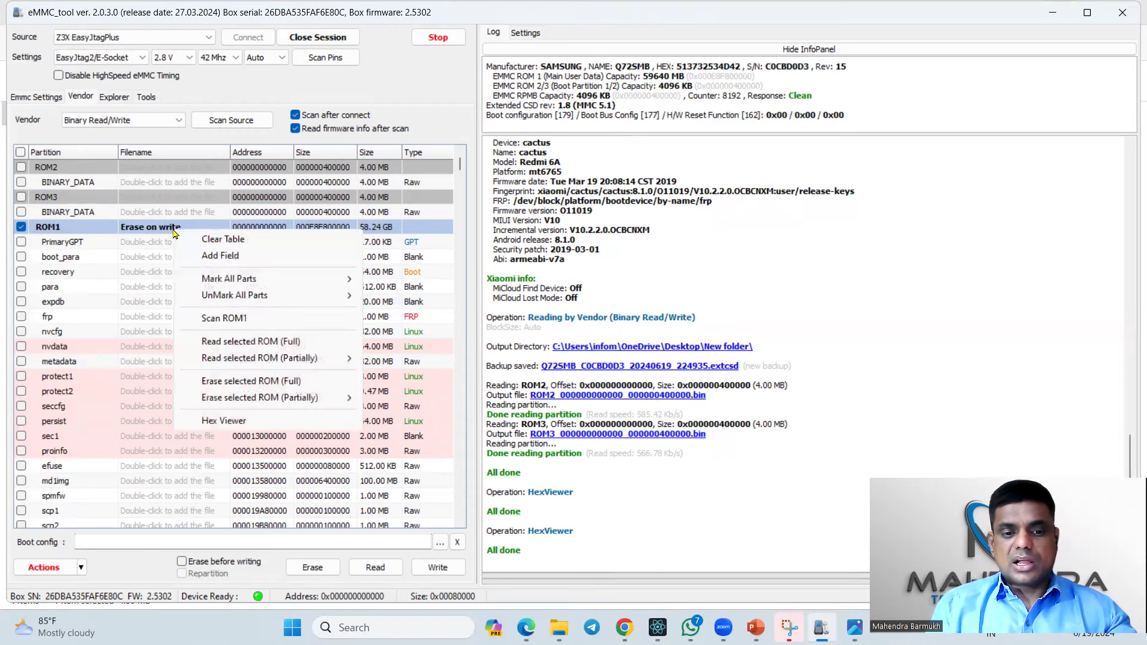
mouse_move(203, 359)
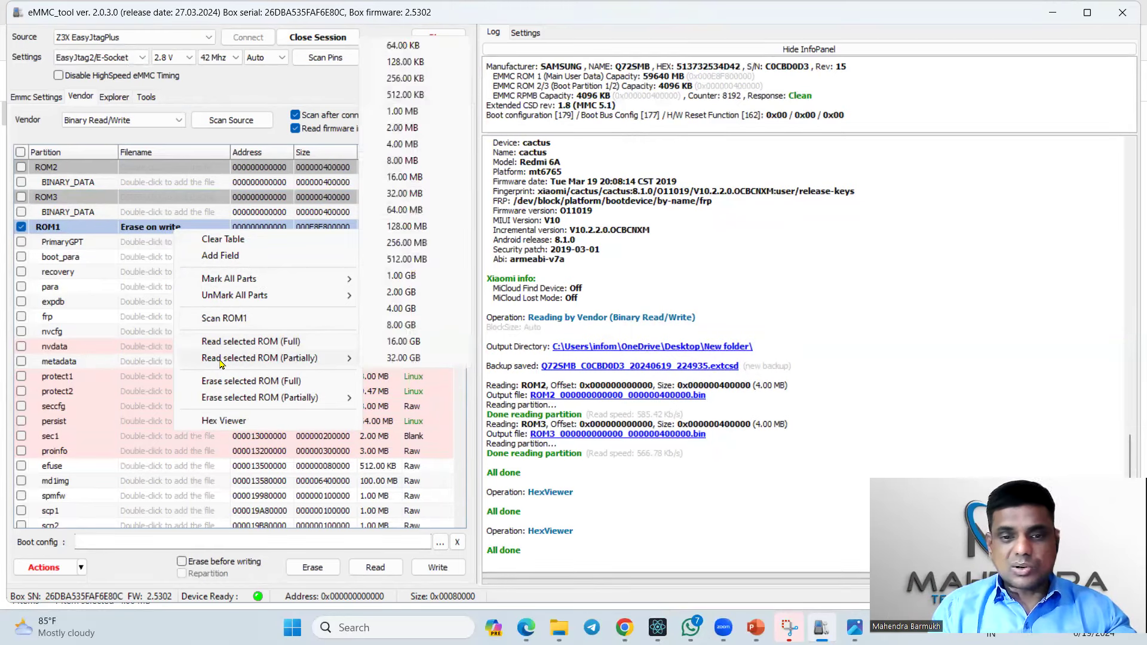
click(407, 260)
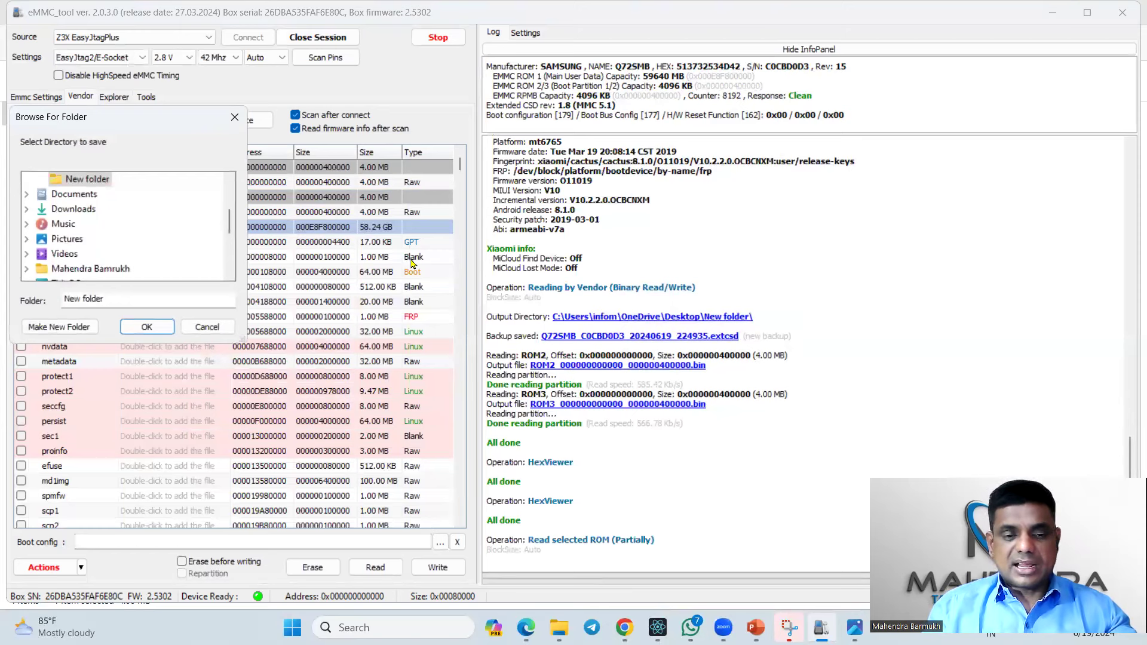
click(163, 327)
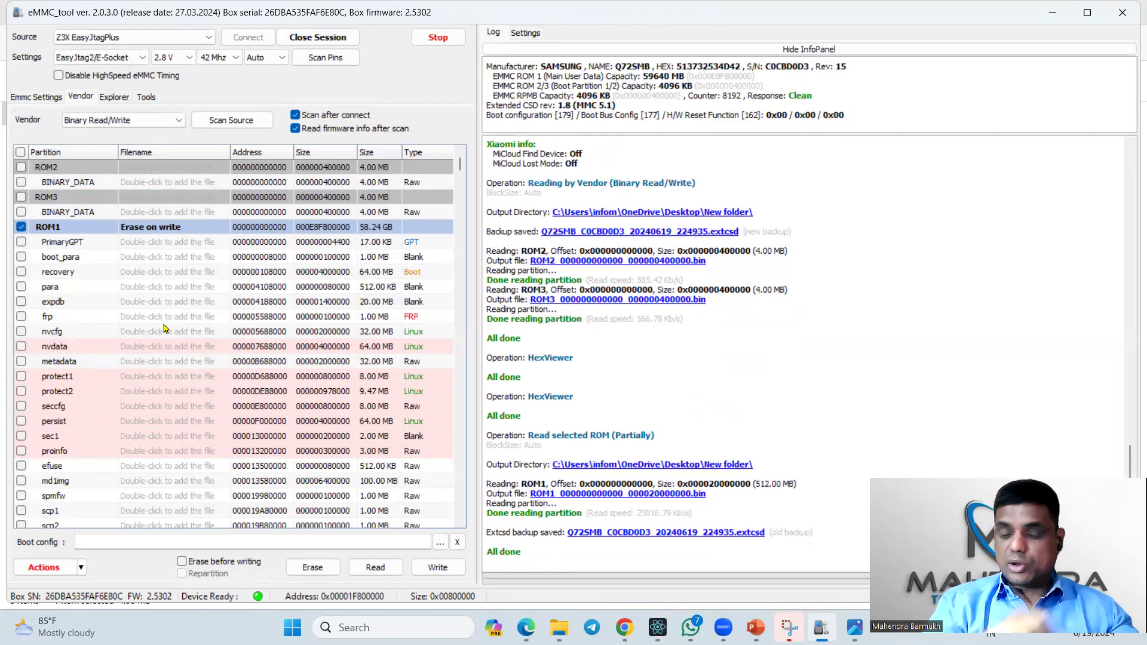
Switch to the New folder window in File Explorer and open the 512 MB ROM1 dump as an archive in 7-Zip
double_click(1057, 18)
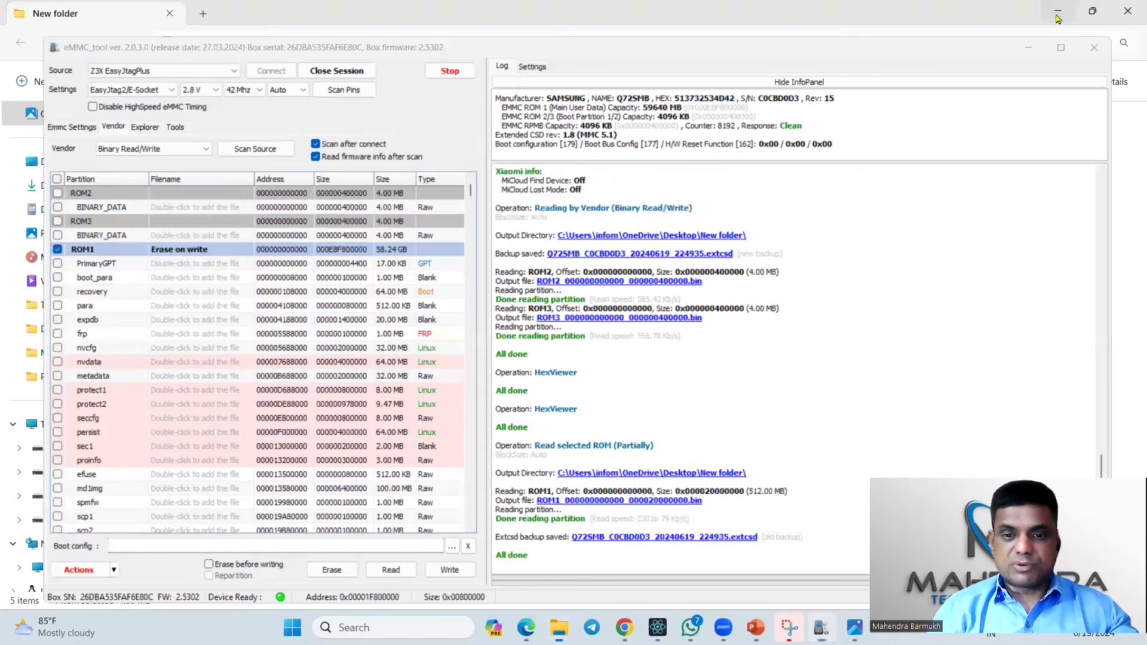
click(1058, 18)
click(238, 242)
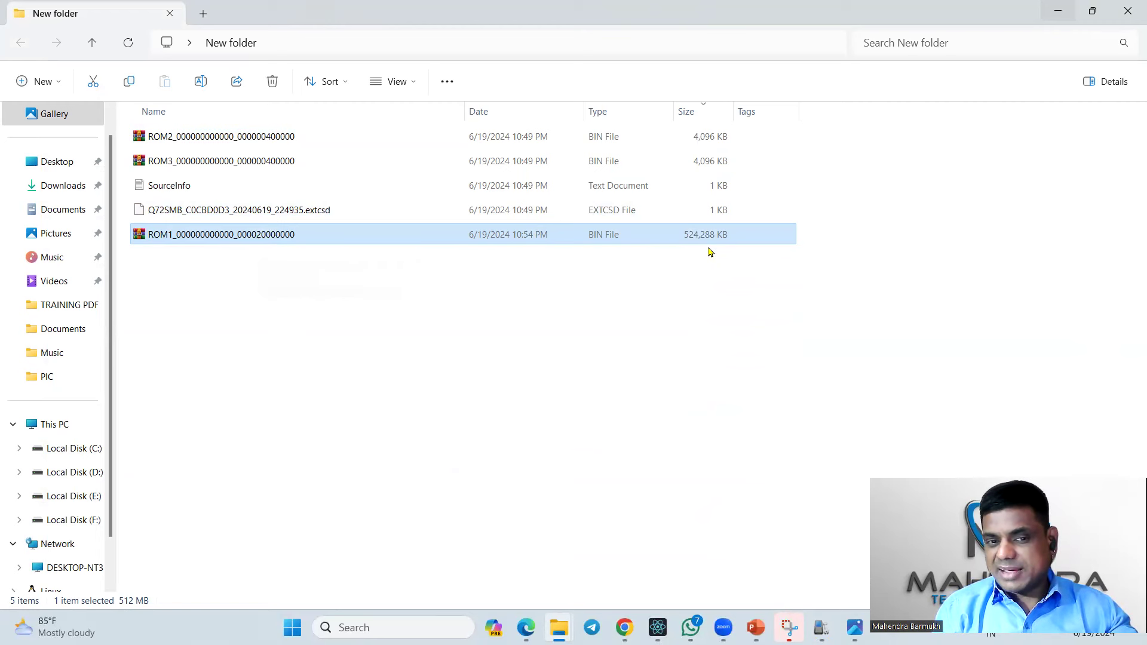
right_click(264, 235)
mouse_move(330, 320)
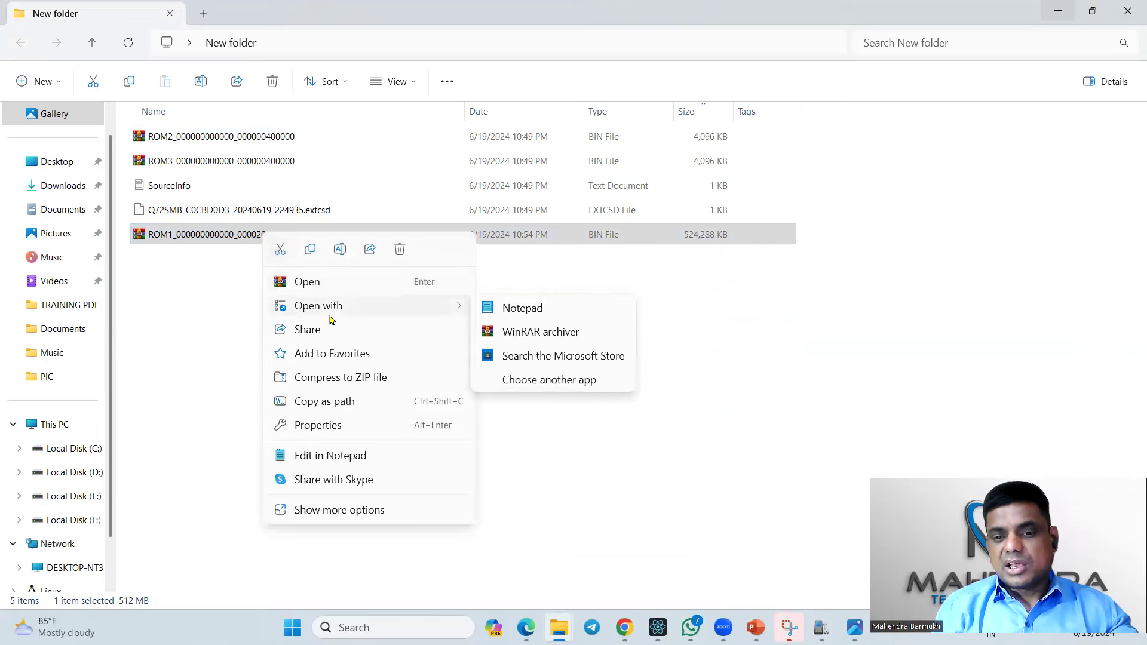
click(339, 511)
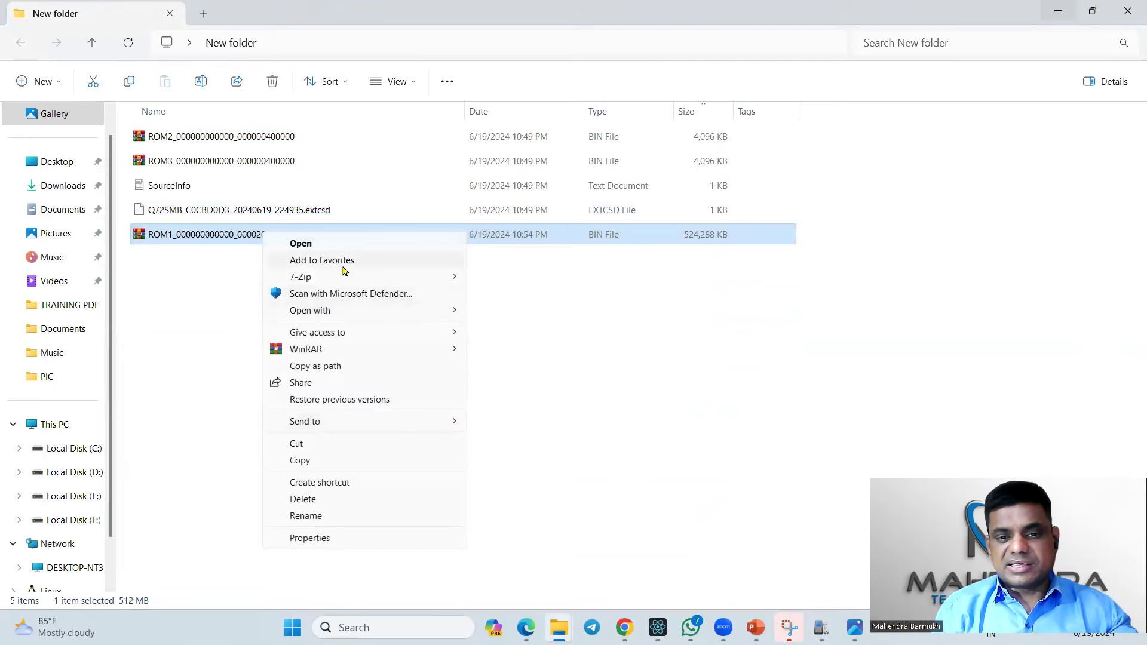
mouse_move(338, 278)
click(490, 276)
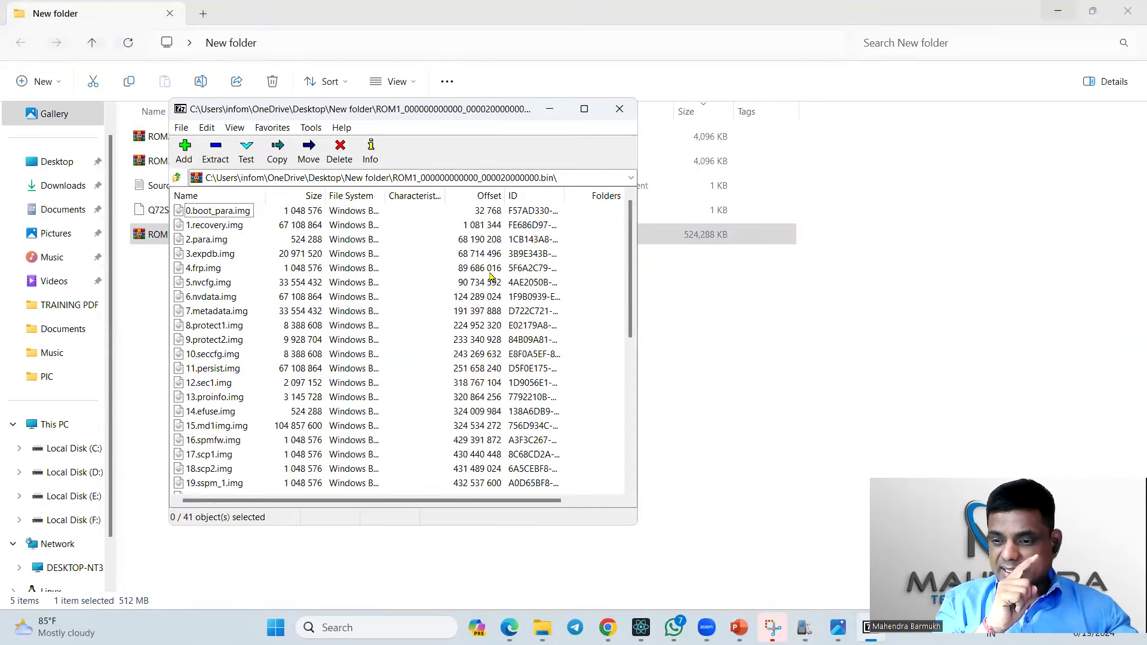
Examine the partition images listed in the ROM1 archive in a maximized window and restore its size
click(592, 111)
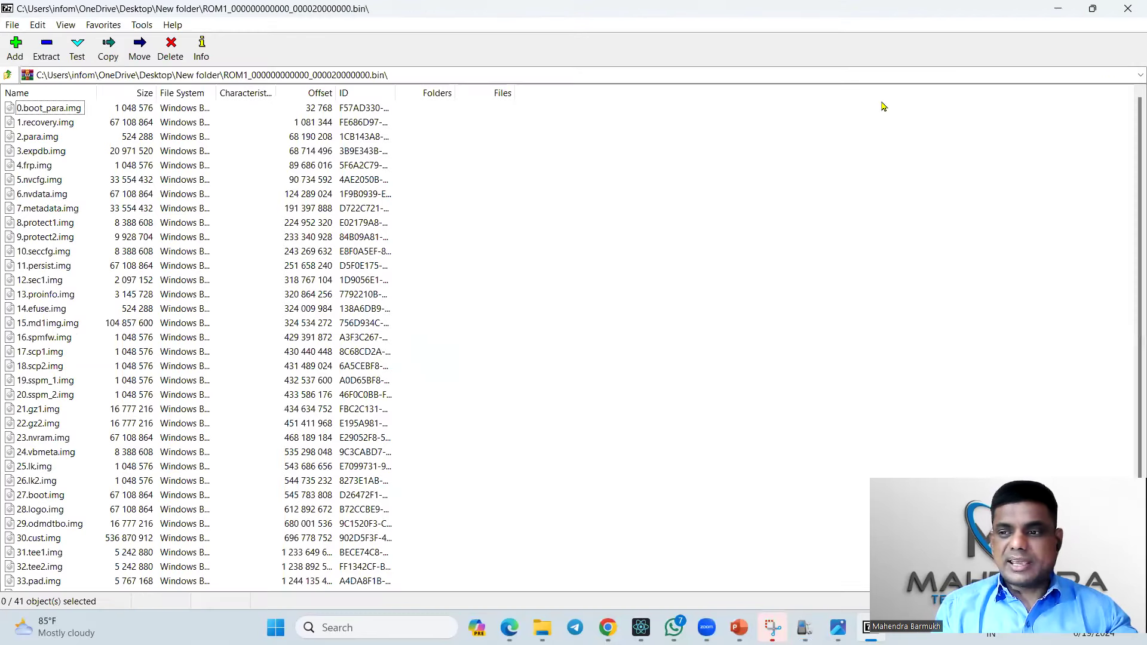
drag(1131, 154, 1113, 136)
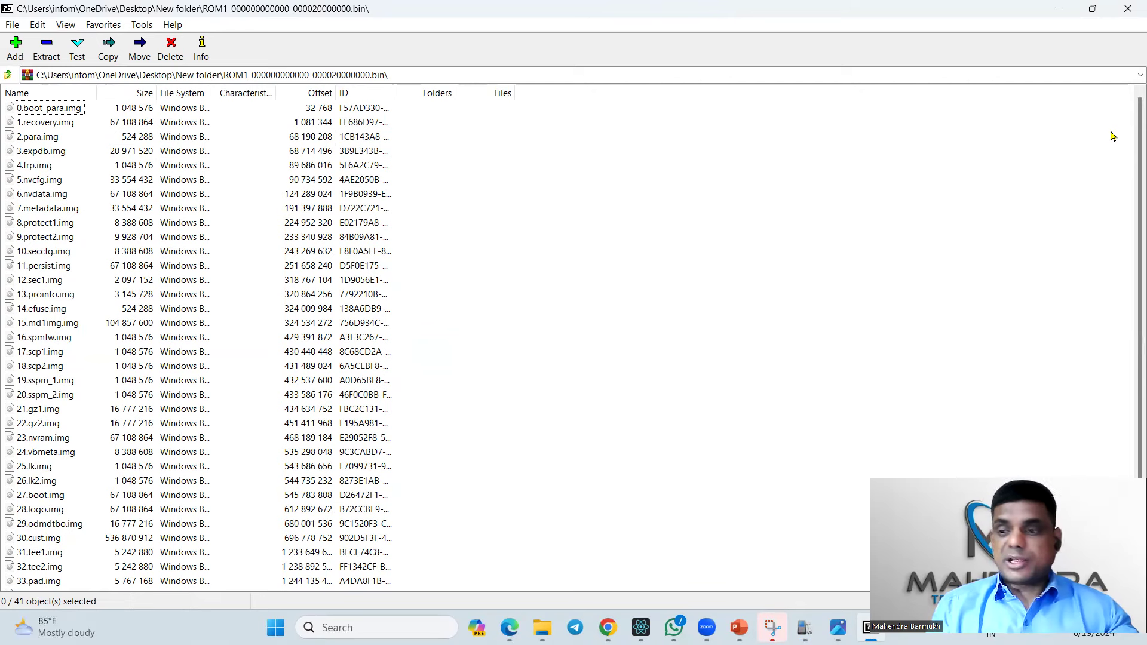
click(1092, 8)
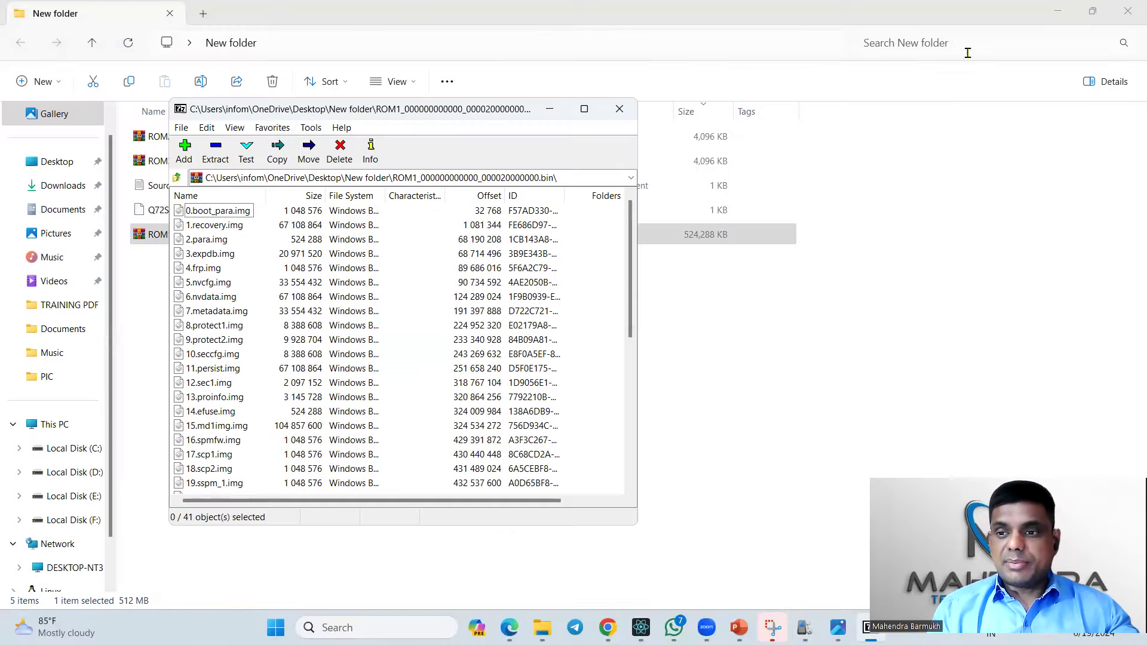
Minimize the folder window, switch back to eMMC_tool and open ROM1 in the Hex Viewer
click(1058, 11)
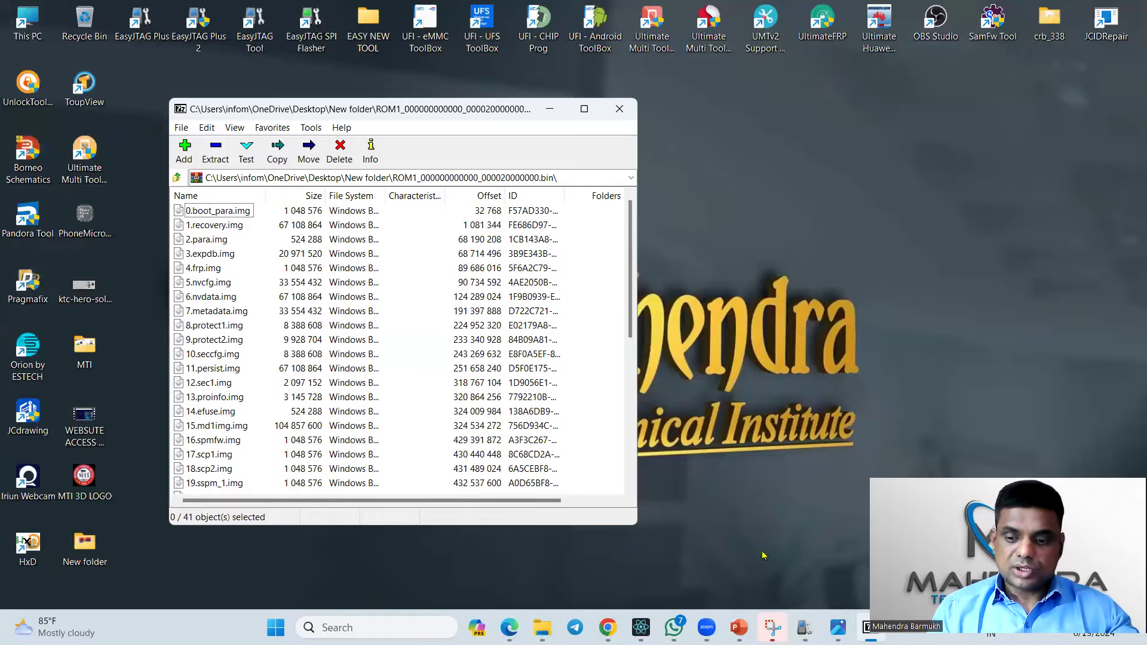
click(805, 627)
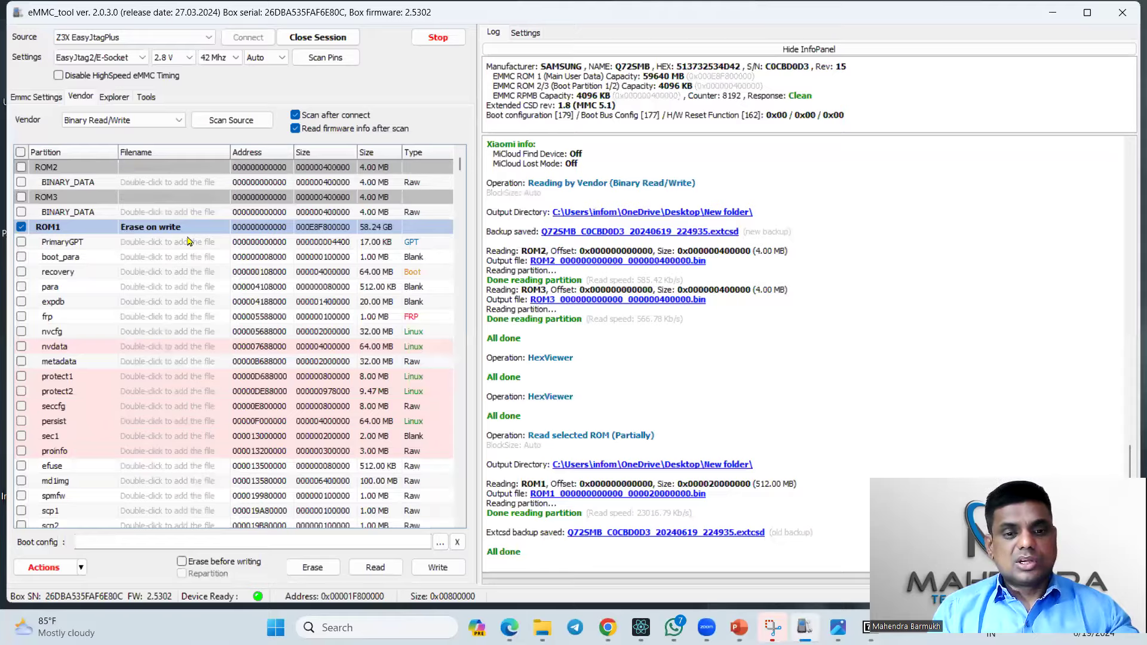
right_click(176, 228)
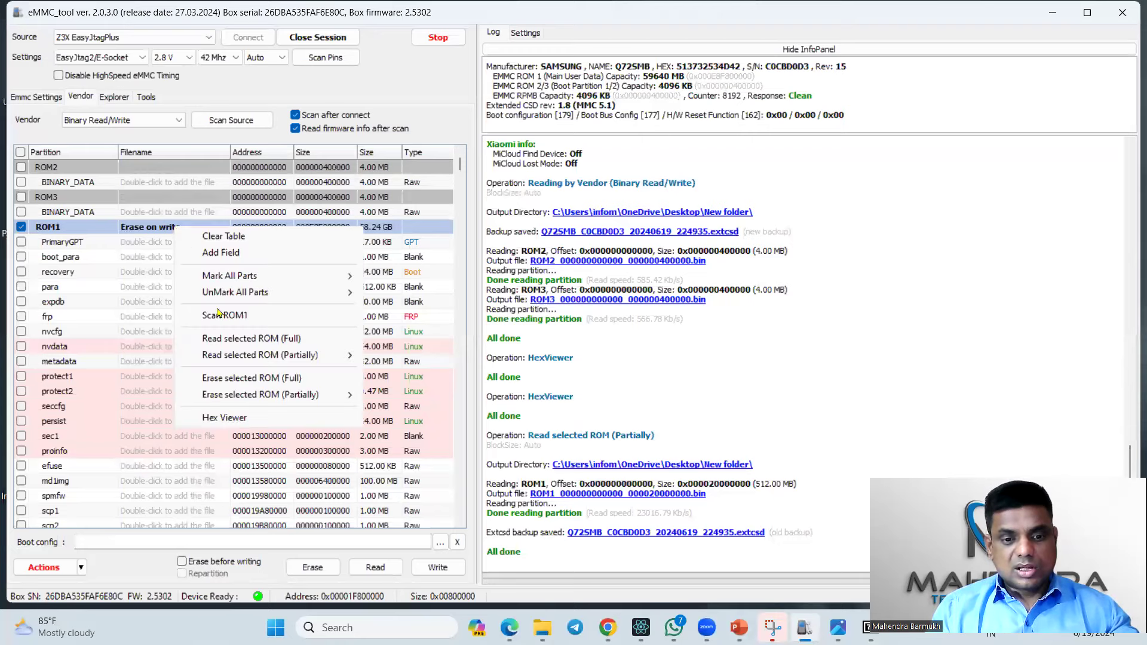
click(217, 420)
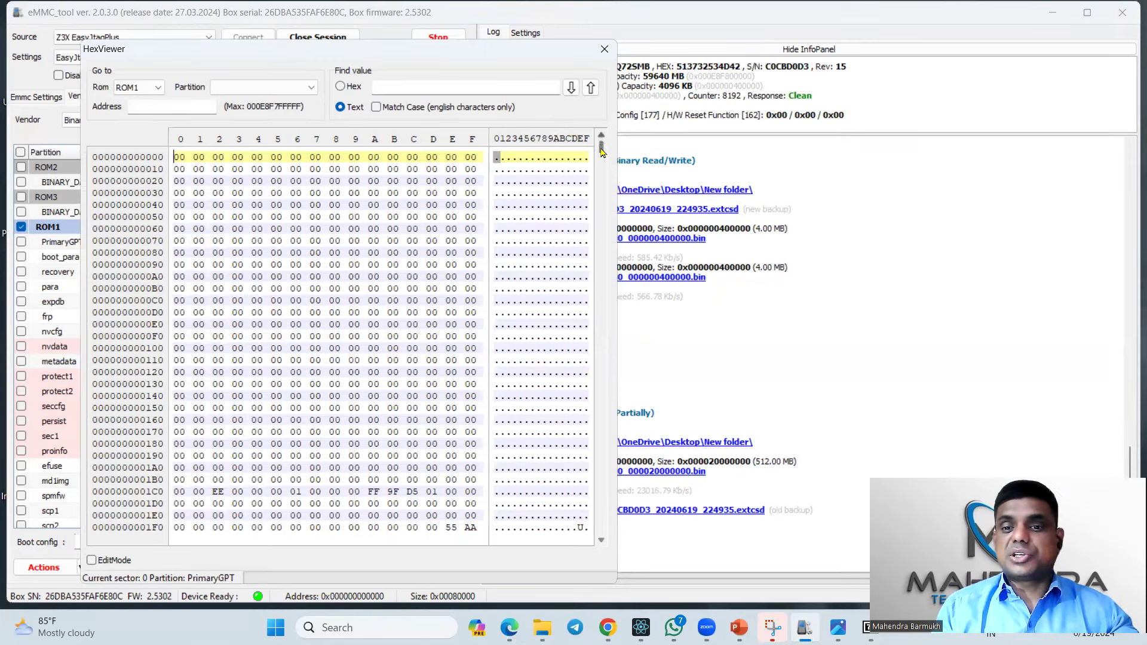
Examine ROM1's hex data in the userdata and nvram areas and close the Hex Viewer
drag(602, 164, 602, 227)
scroll(604, 197, up, 1)
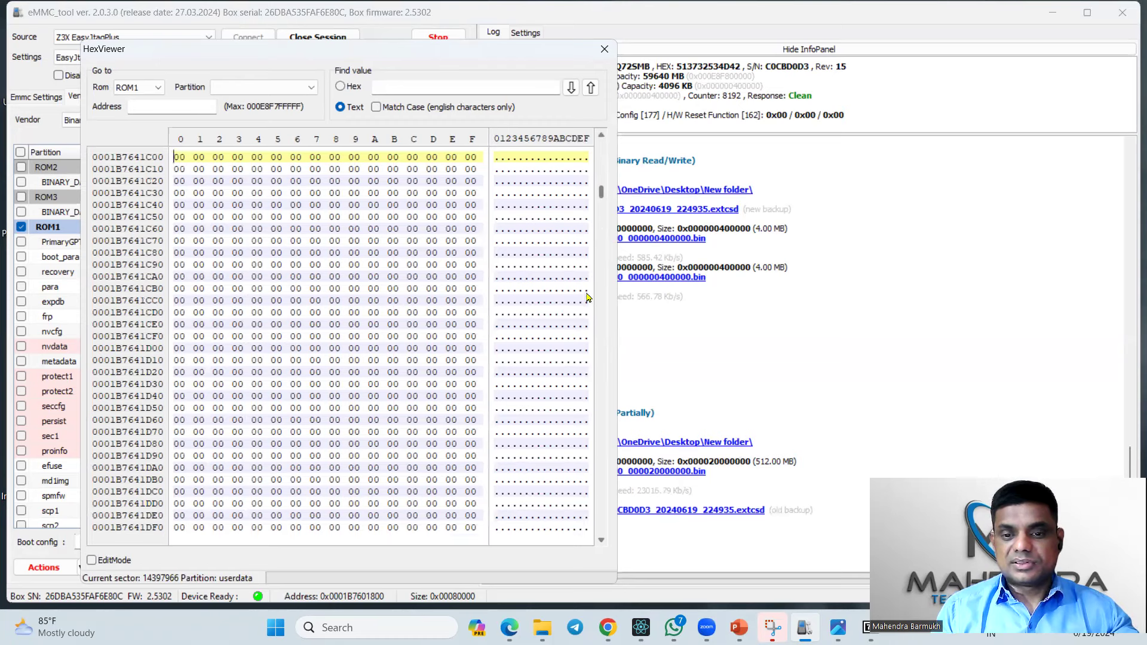
scroll(604, 331, down, 4)
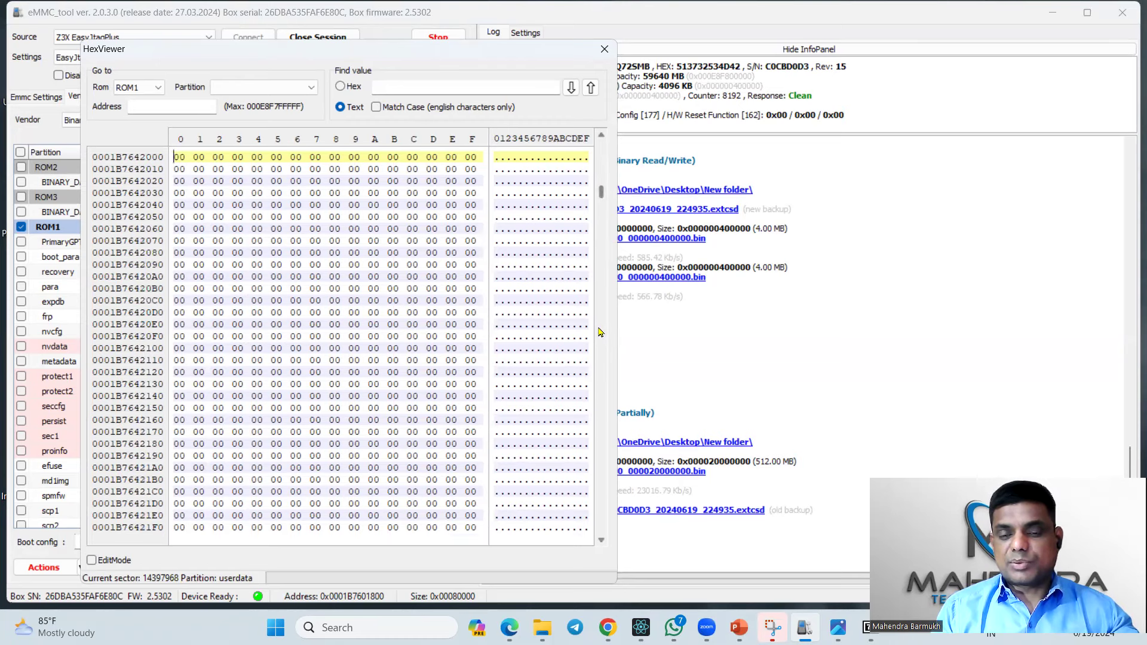
drag(602, 193, 610, 525)
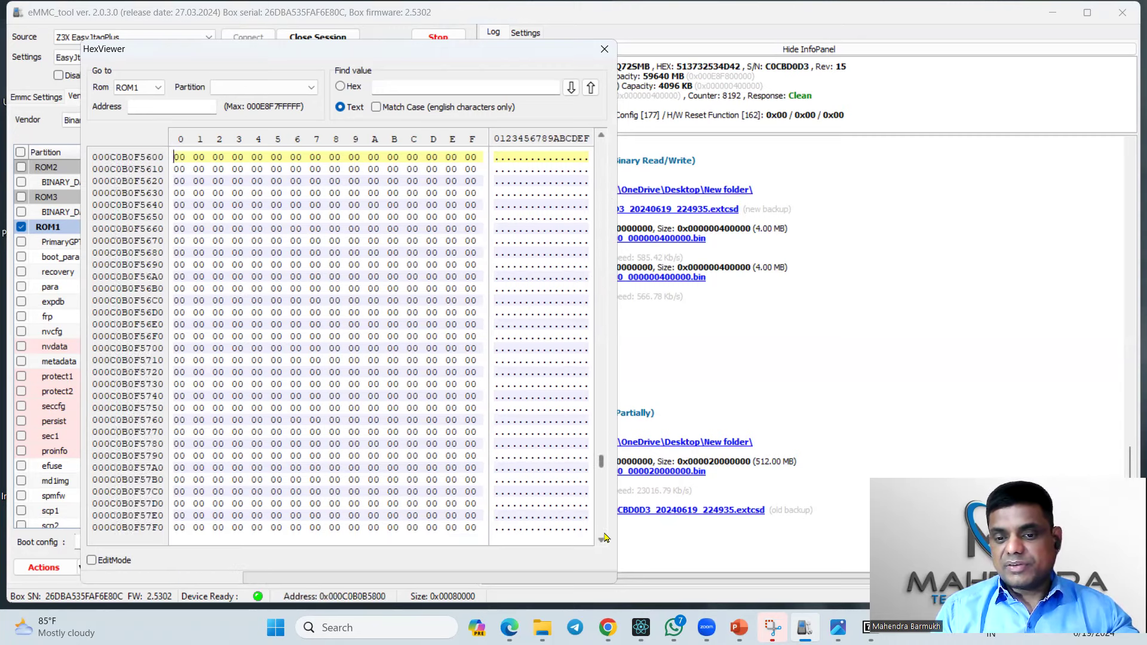
drag(602, 284, 599, 149)
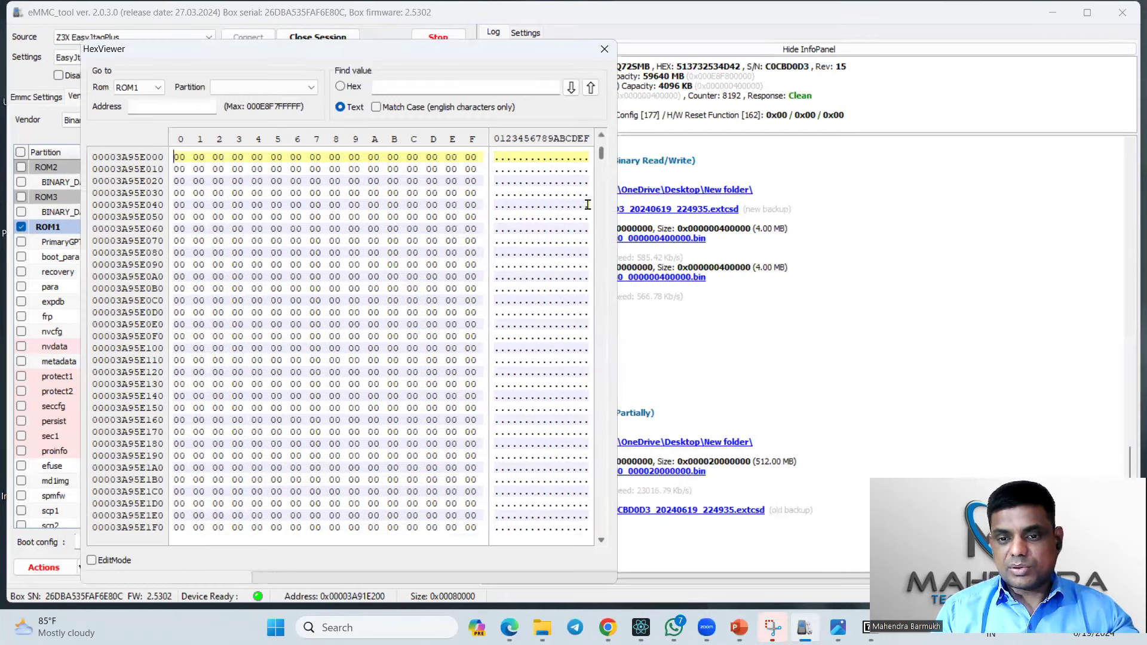
scroll(604, 180, down, 5)
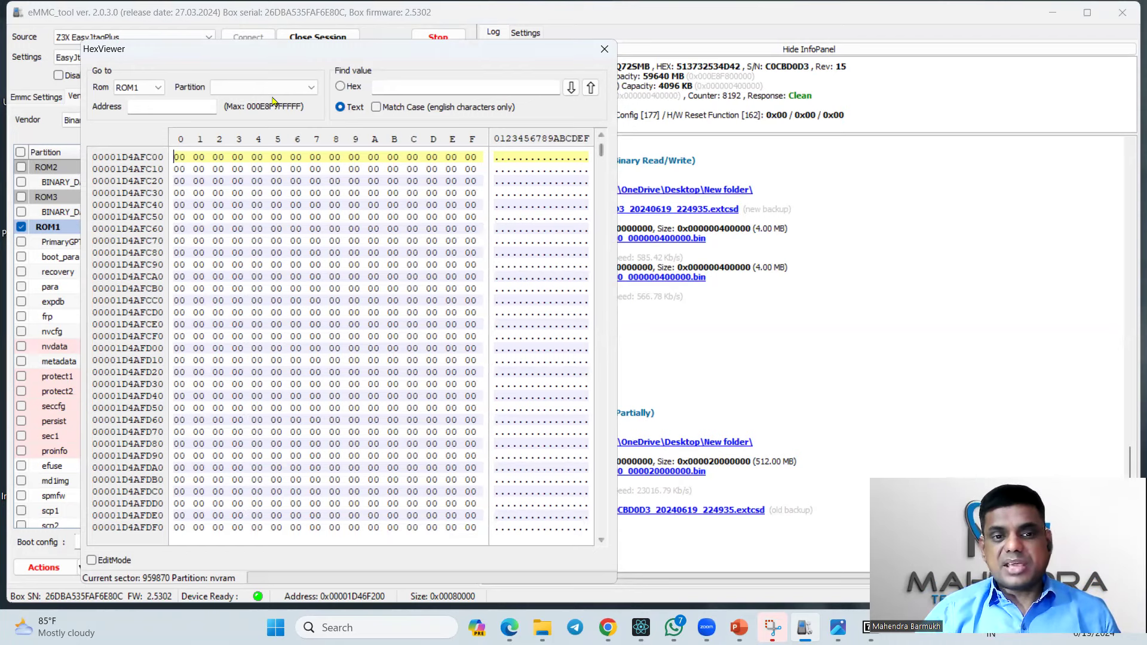
click(183, 108)
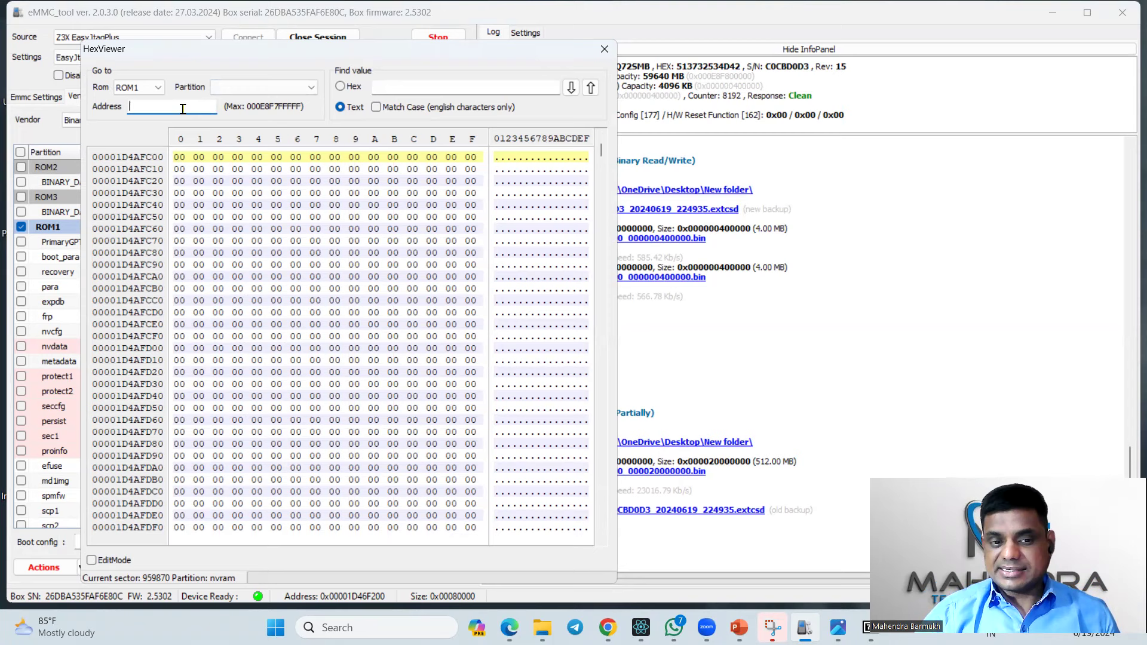
click(92, 268)
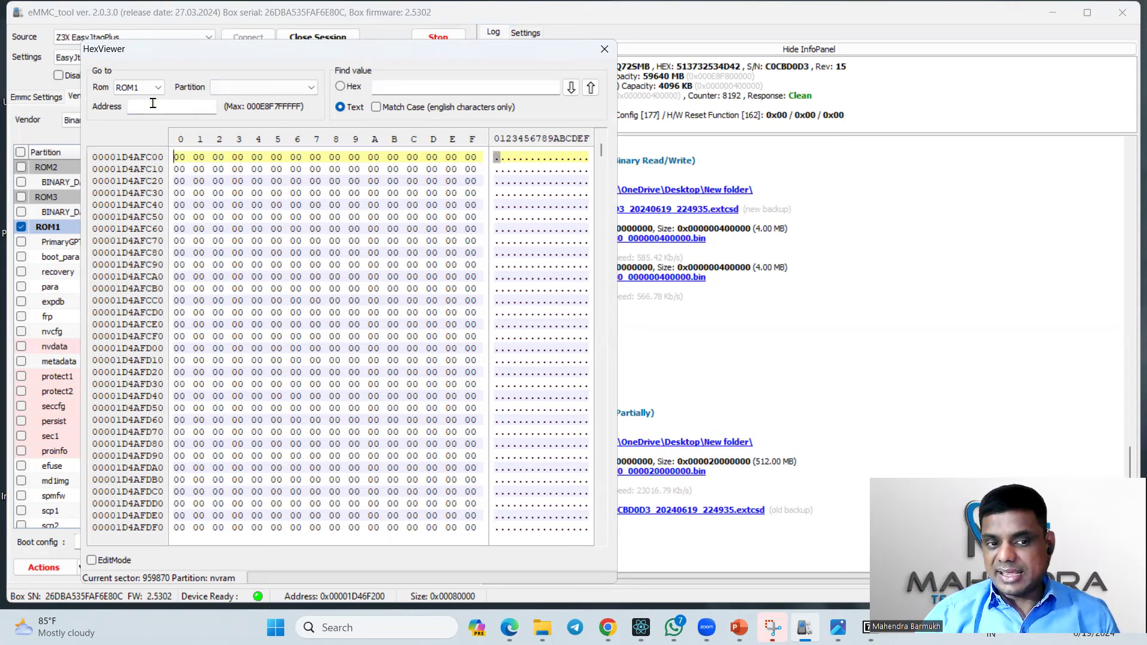
click(605, 48)
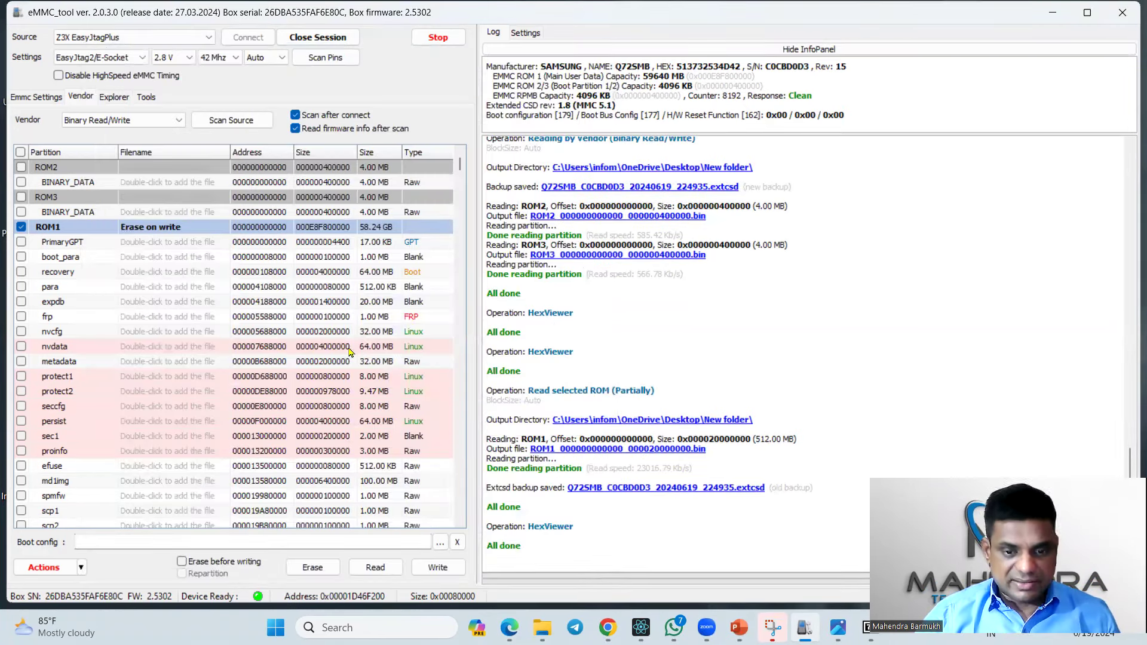
Review the marking, read, erase and resize options available for the nvcfg partition
click(303, 335)
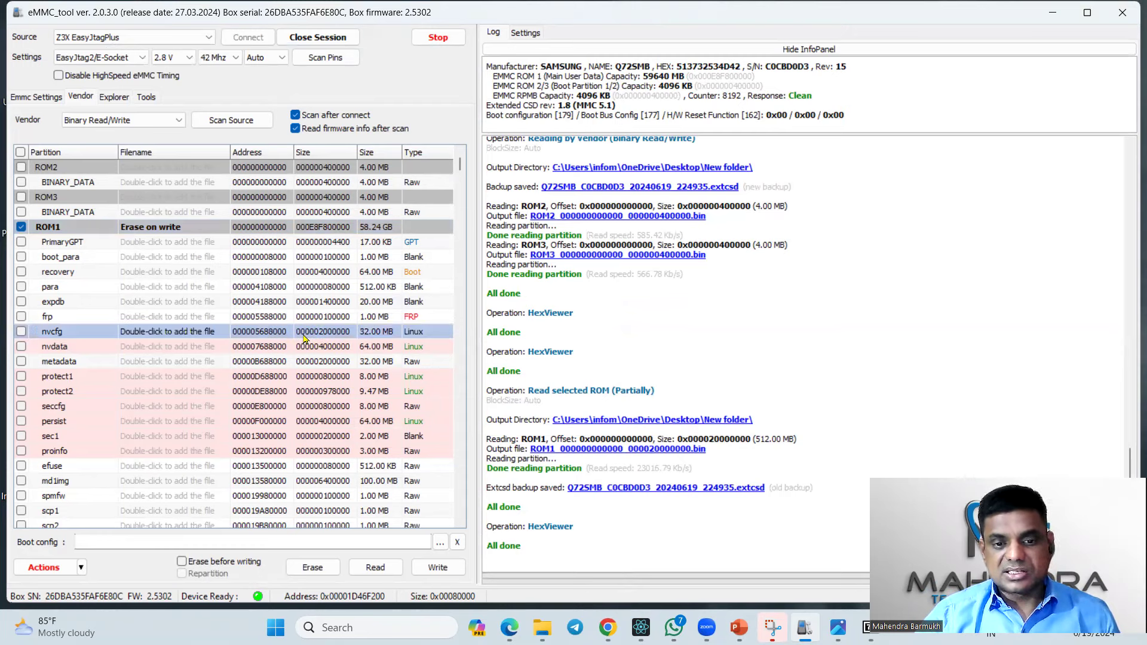
right_click(303, 338)
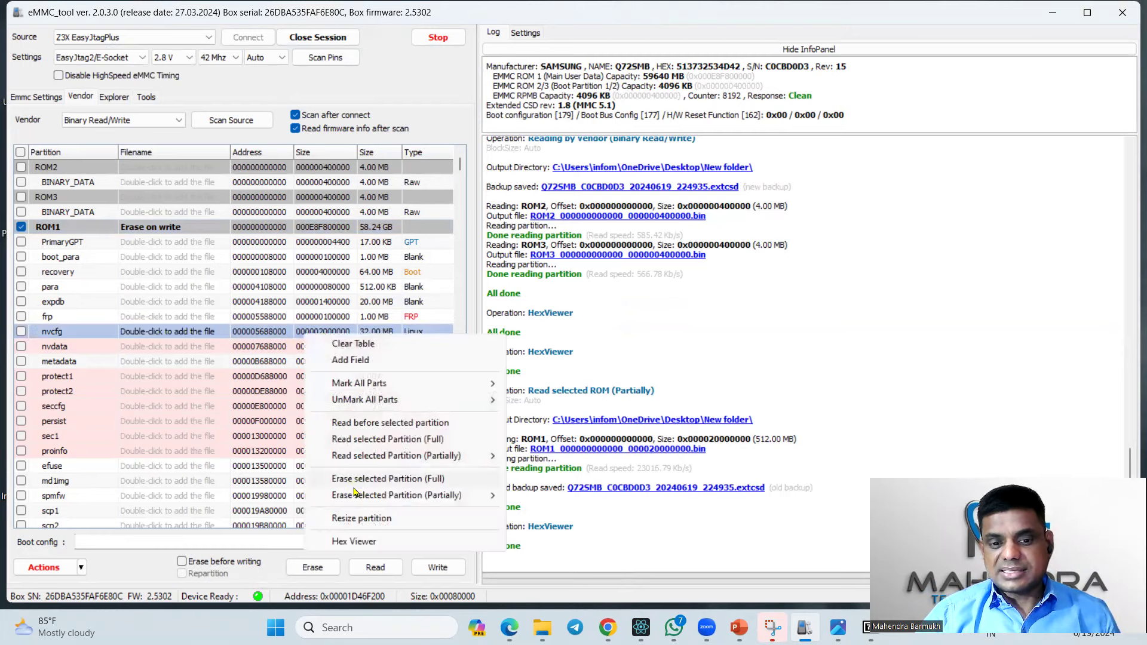
mouse_move(377, 405)
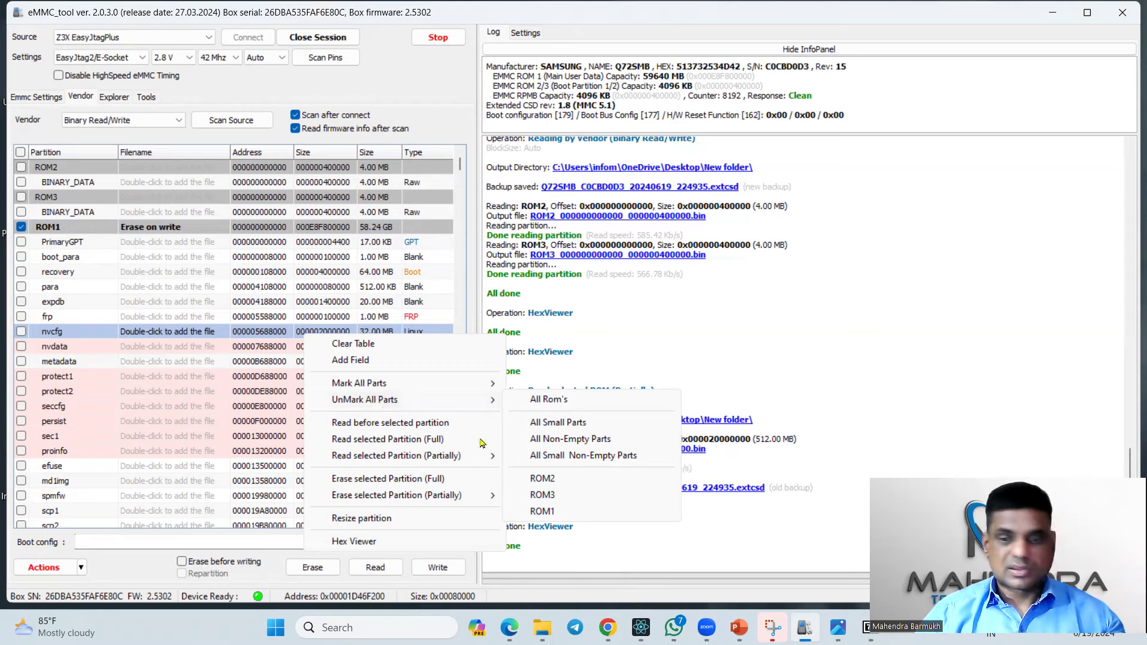
click(633, 336)
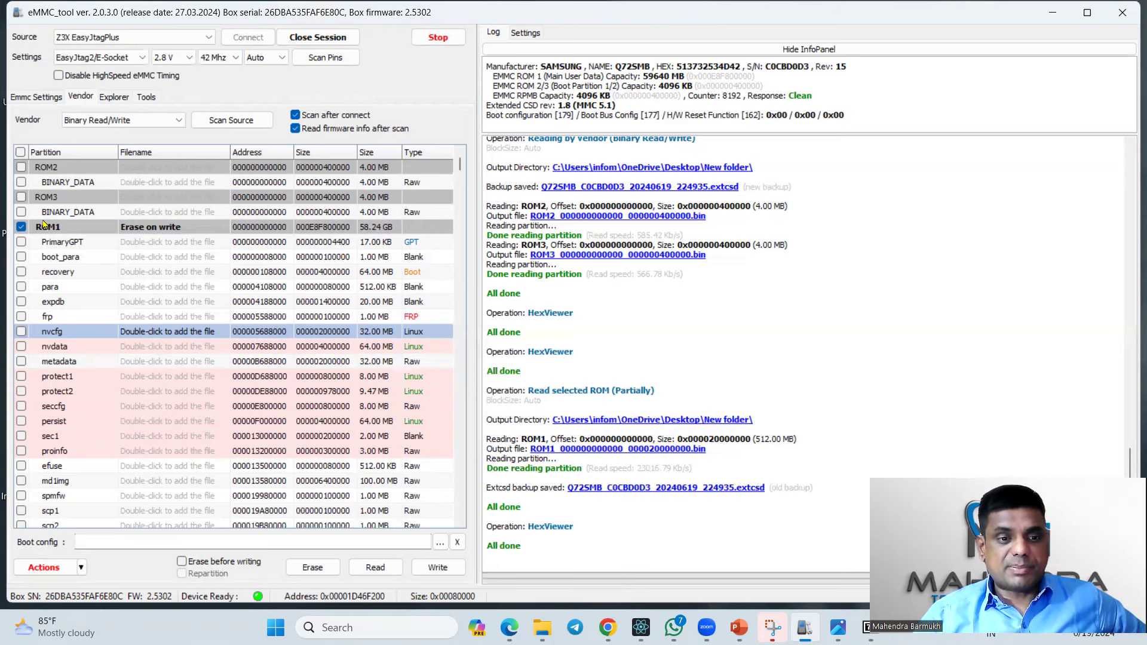
Mark ROM1 again and partially read its first 64 MB into the New folder directory
click(21, 228)
click(21, 229)
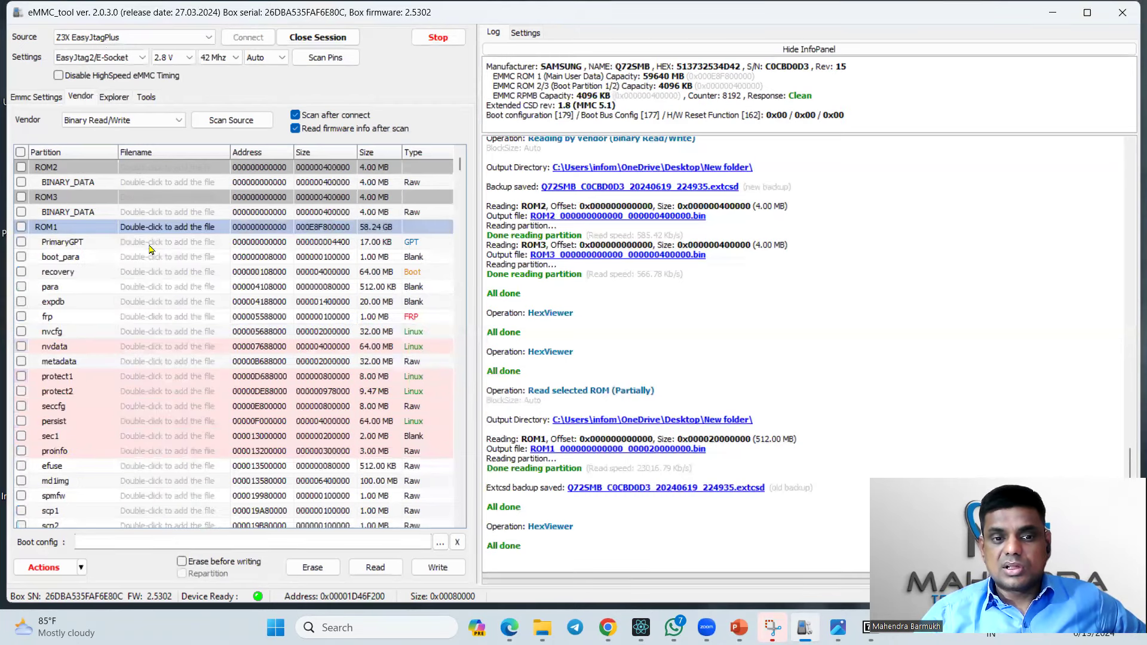
click(21, 227)
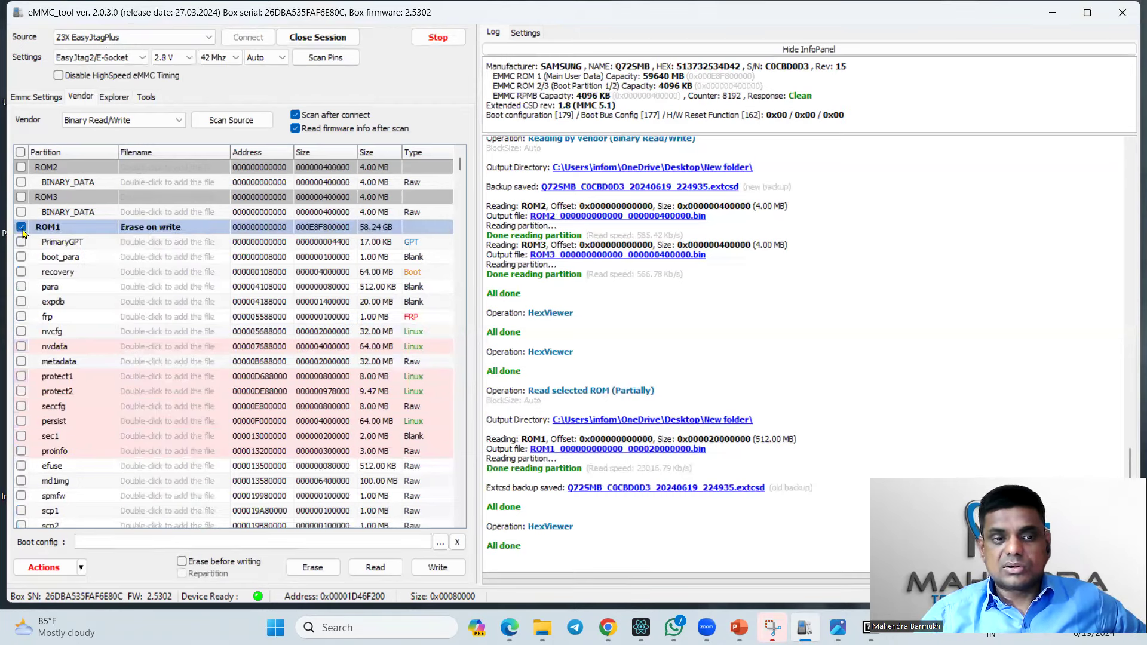
right_click(162, 231)
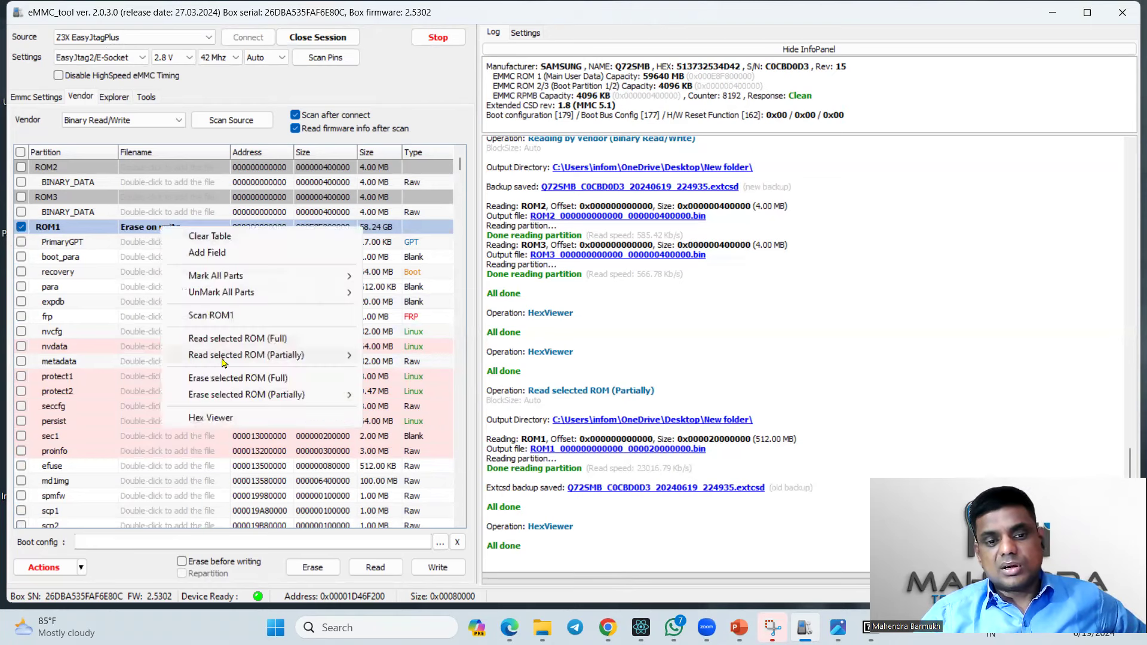
mouse_move(228, 358)
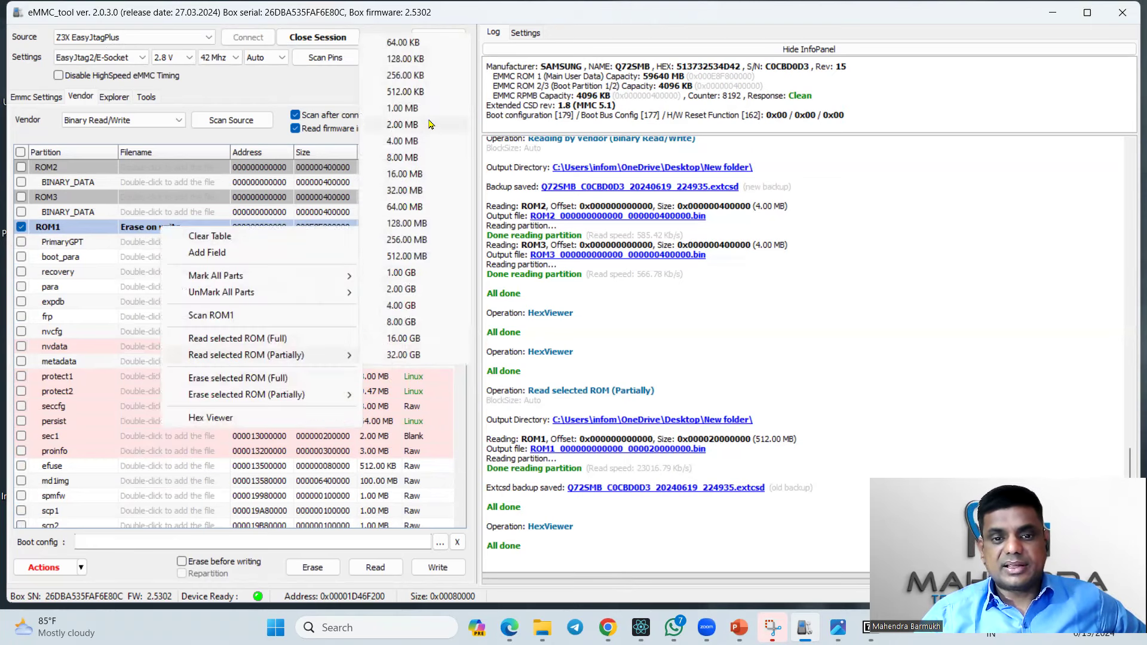
click(419, 210)
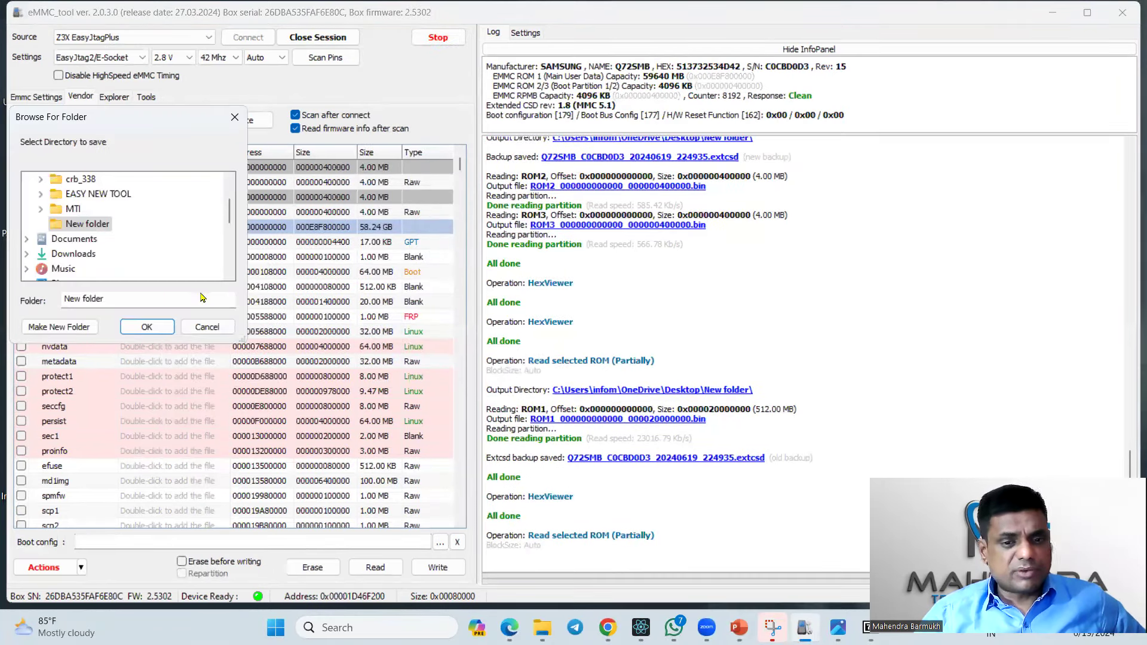
click(147, 326)
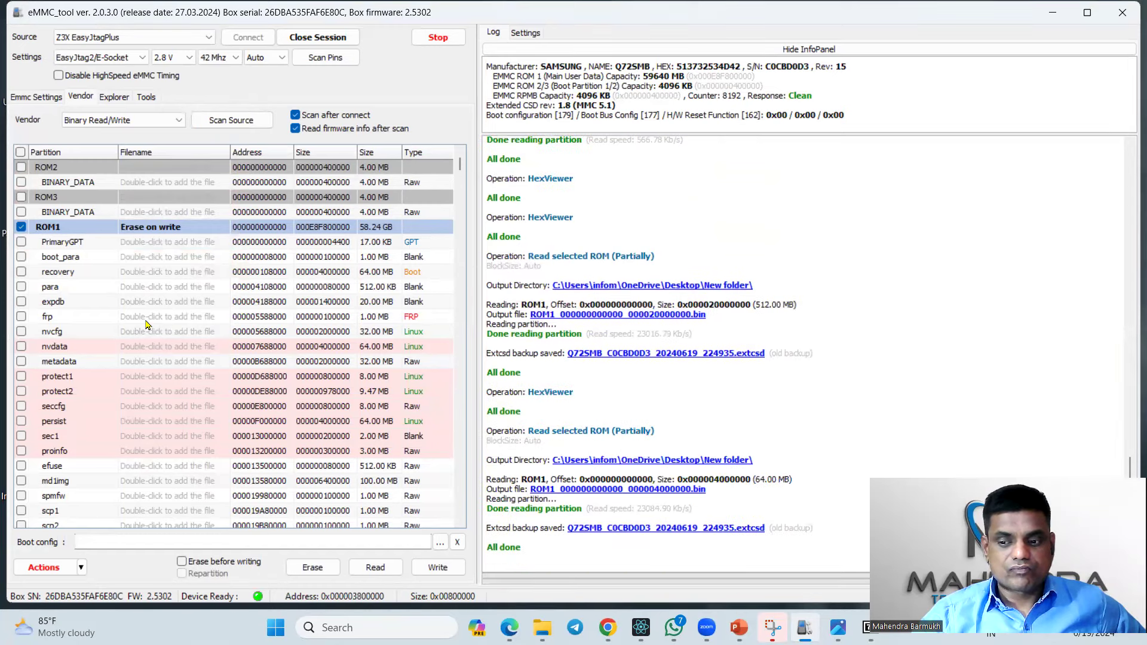
click(1052, 12)
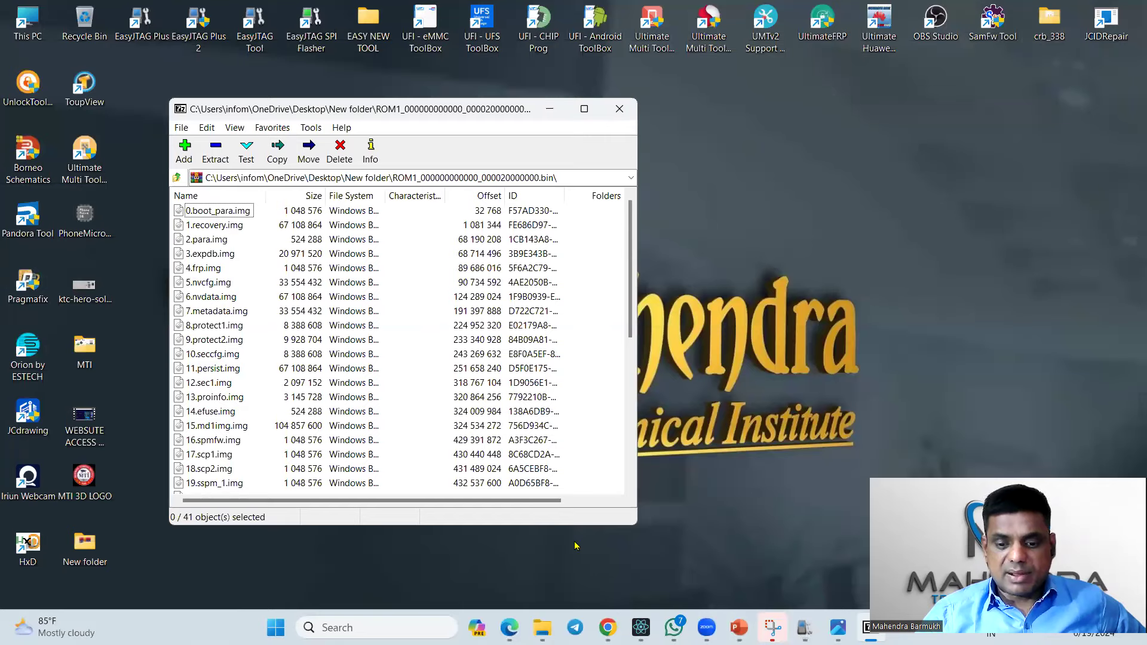
click(542, 627)
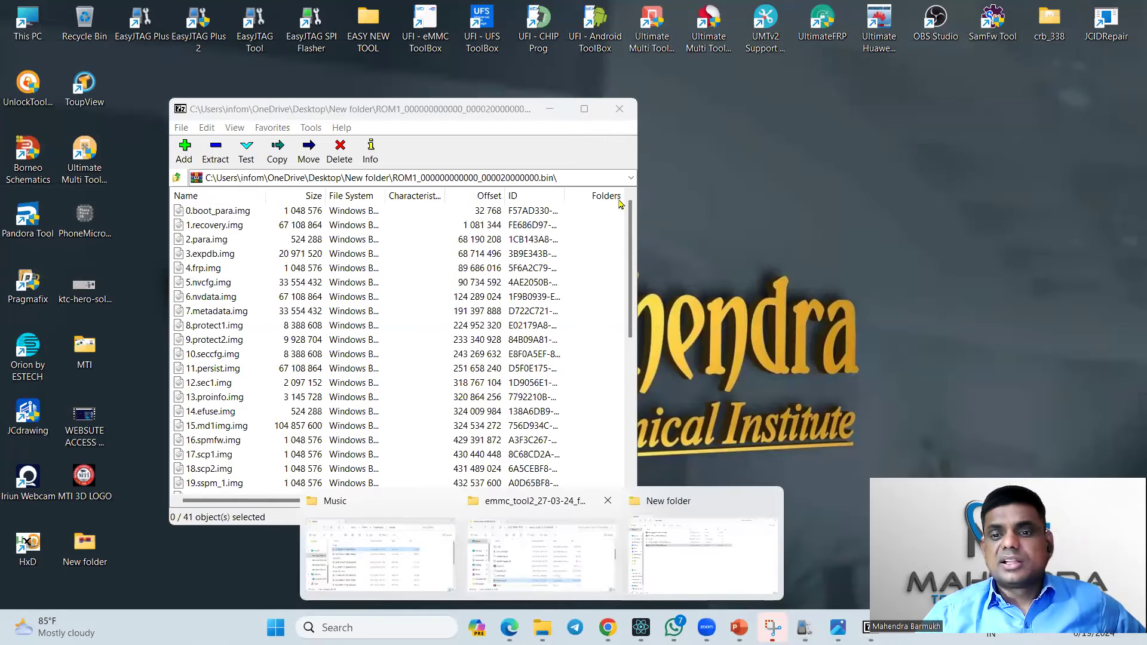
click(702, 550)
click(705, 263)
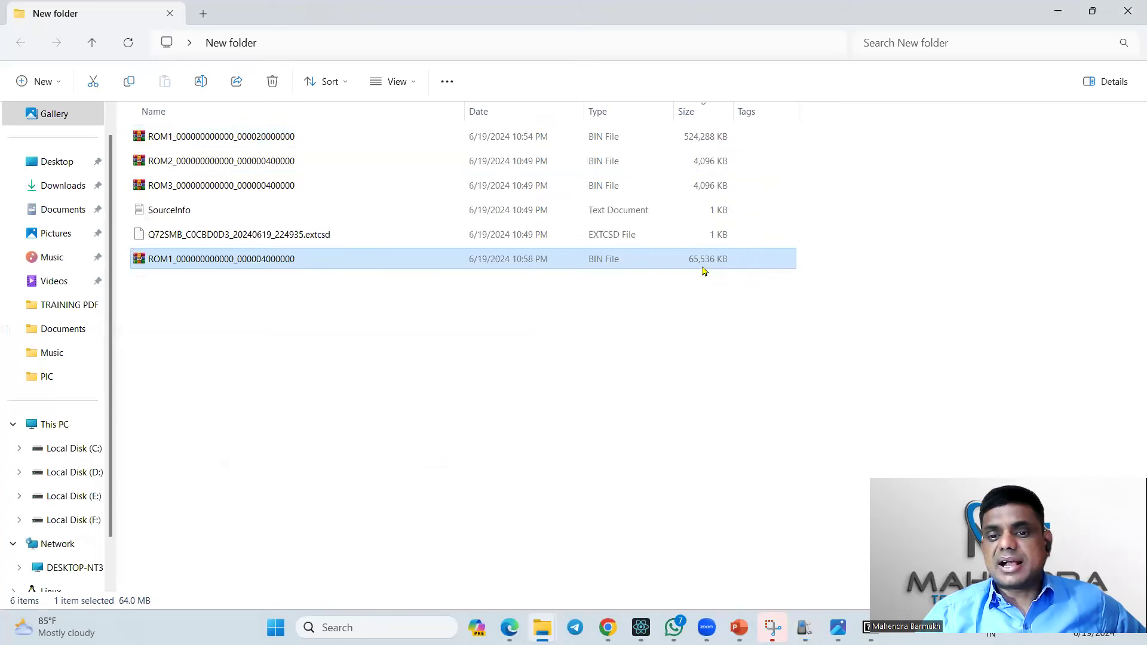
right_click(285, 259)
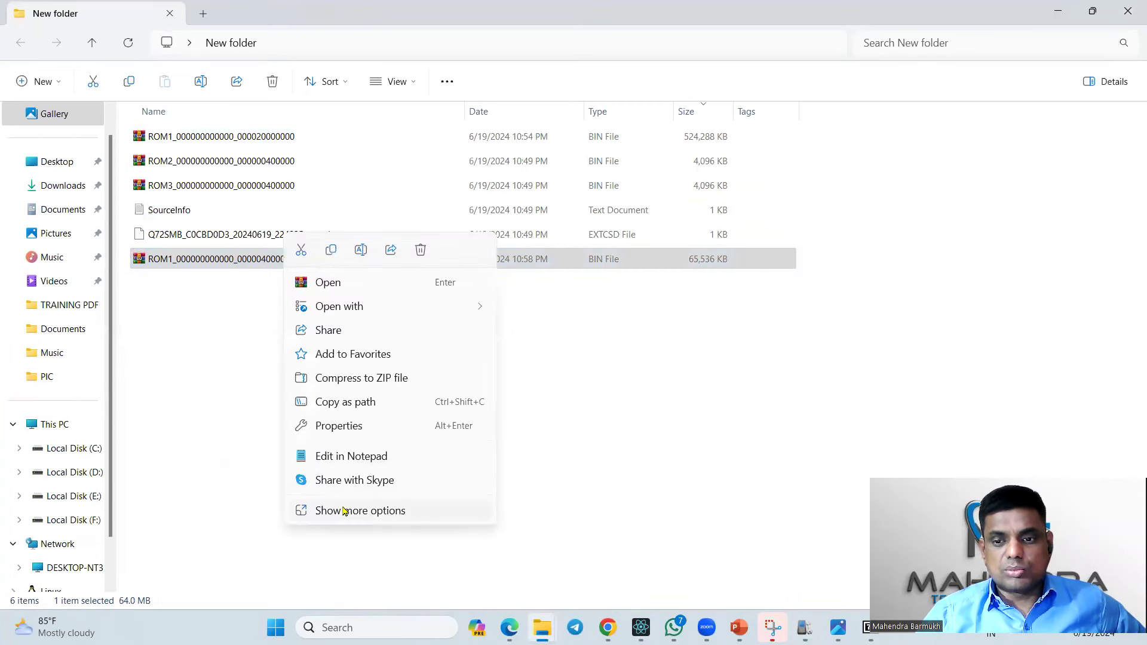
click(345, 511)
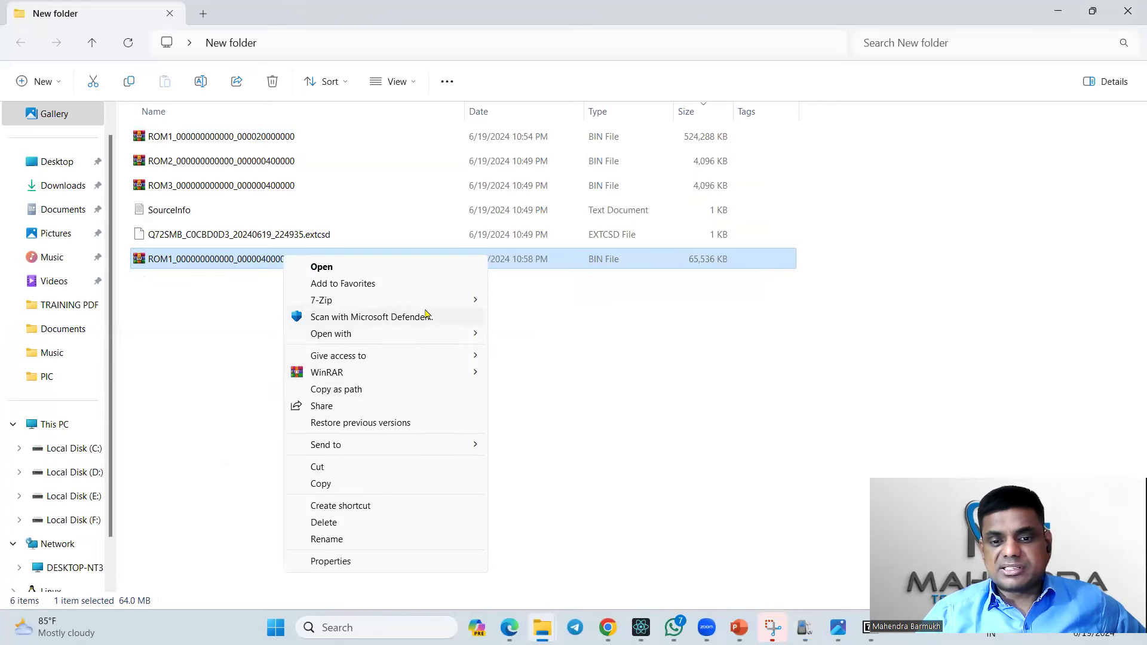
mouse_move(440, 300)
click(511, 300)
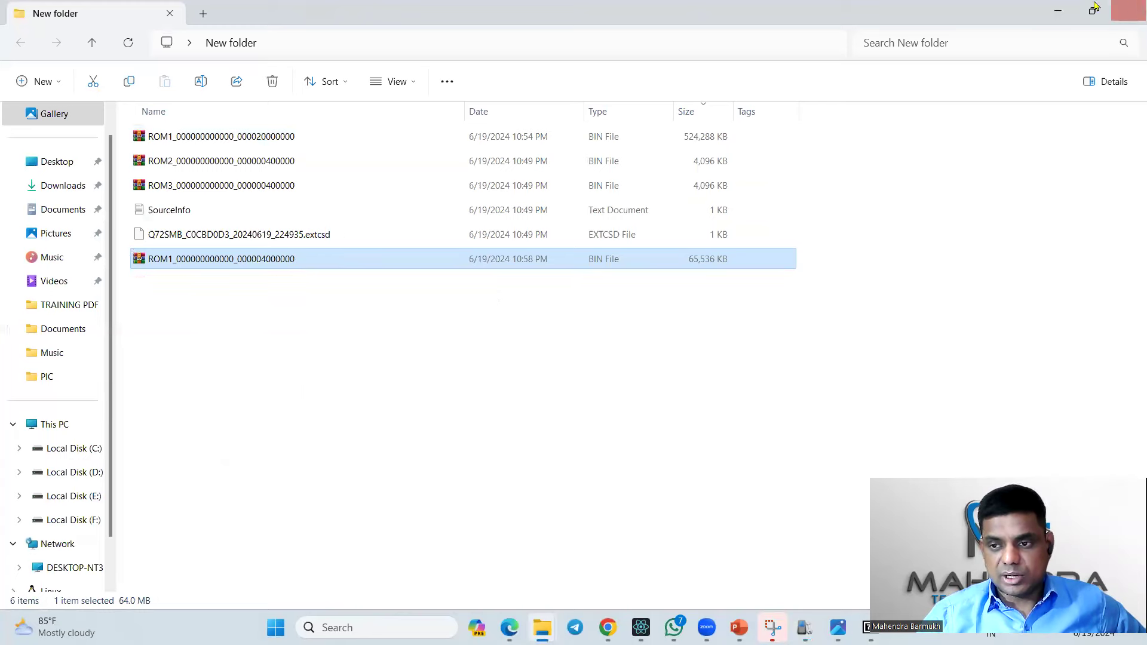
click(1070, 10)
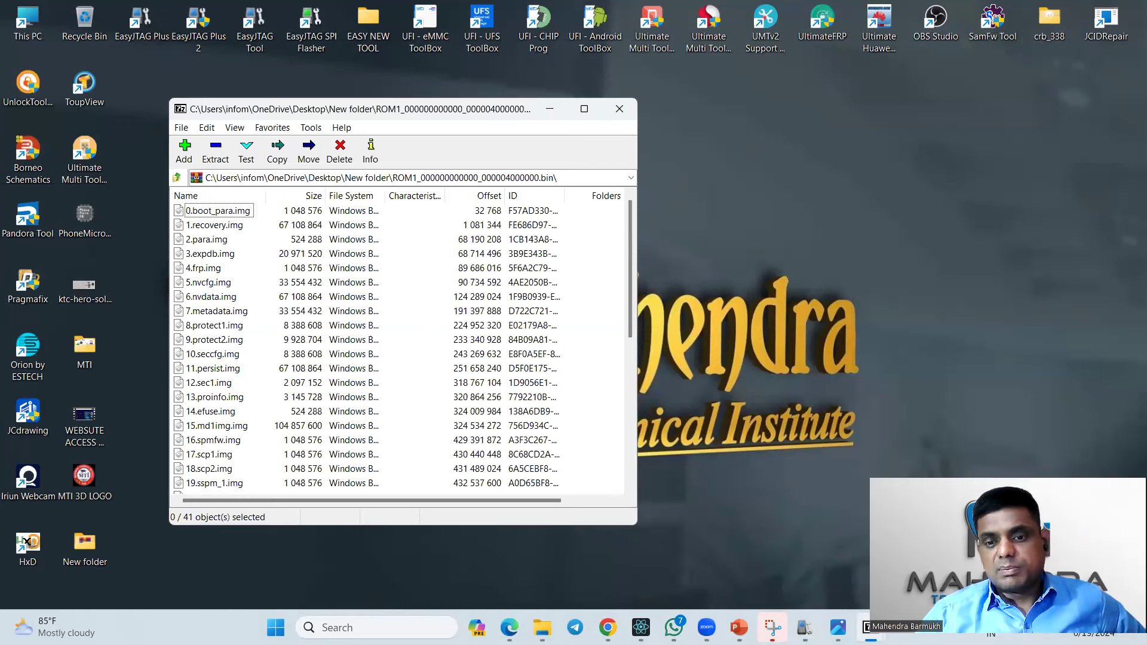
Arrange the archive windows of the two partial ROM1 dumps side by side to compare their partition lists
mouse_move(869, 627)
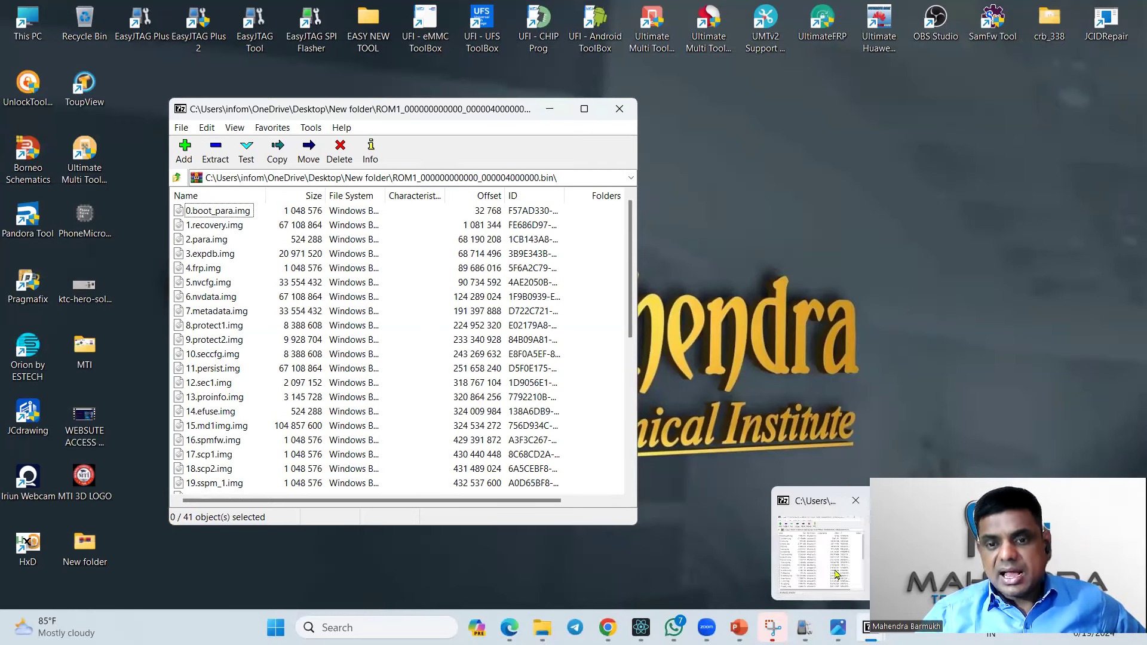
click(810, 530)
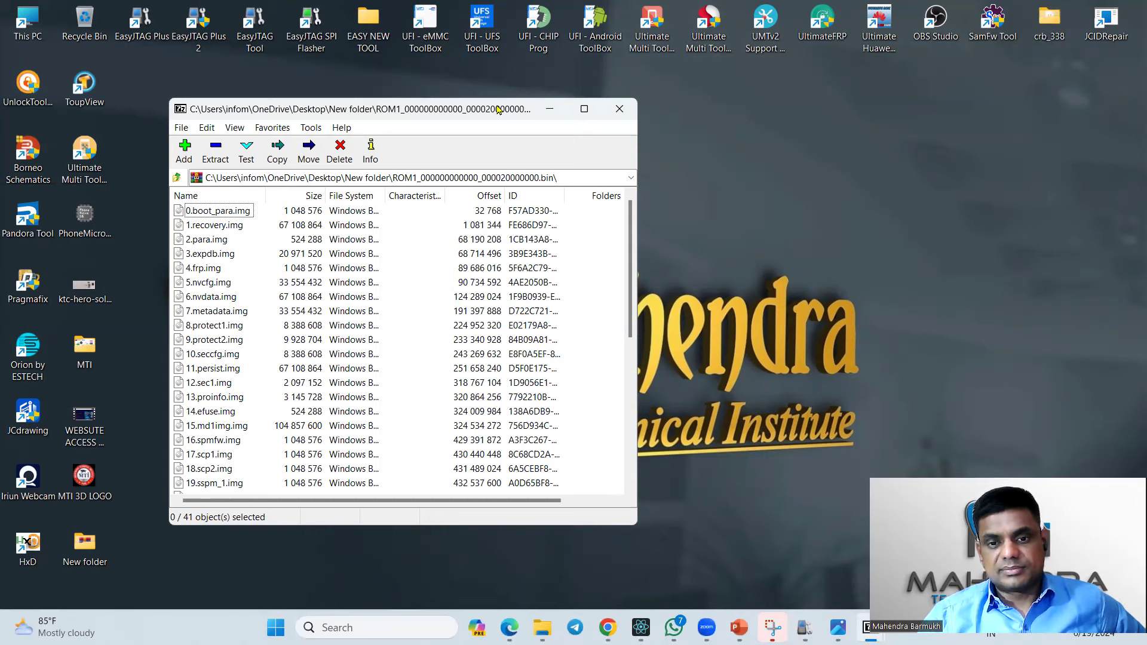
drag(498, 109, 916, 106)
click(384, 106)
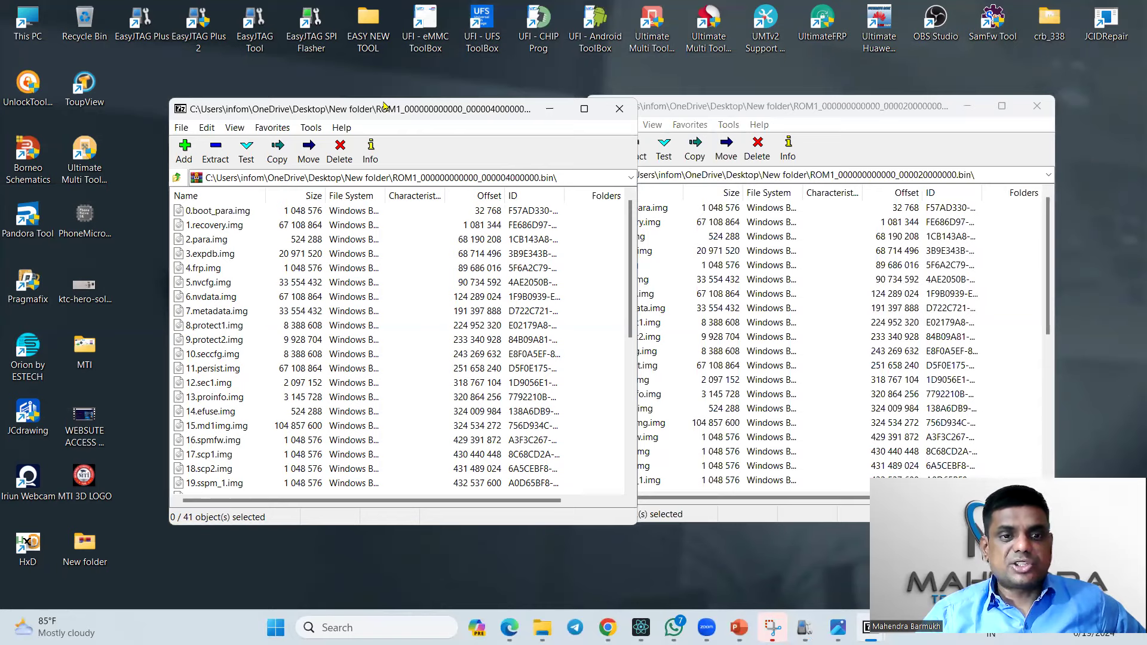
drag(384, 106, 211, 27)
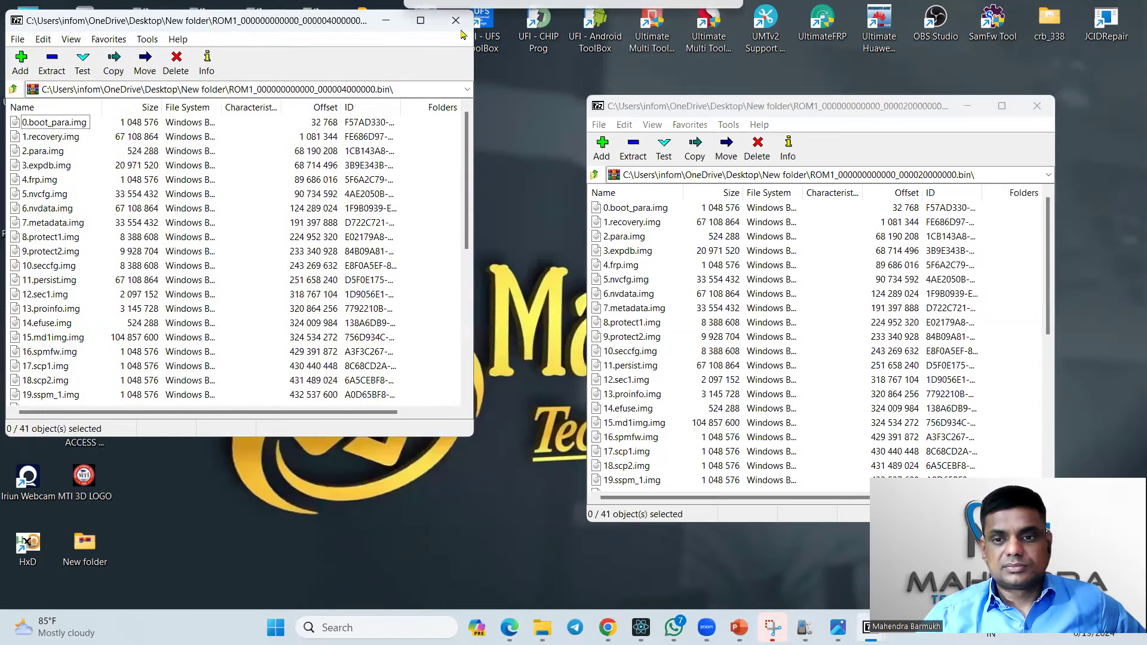
click(699, 112)
drag(681, 109, 587, 30)
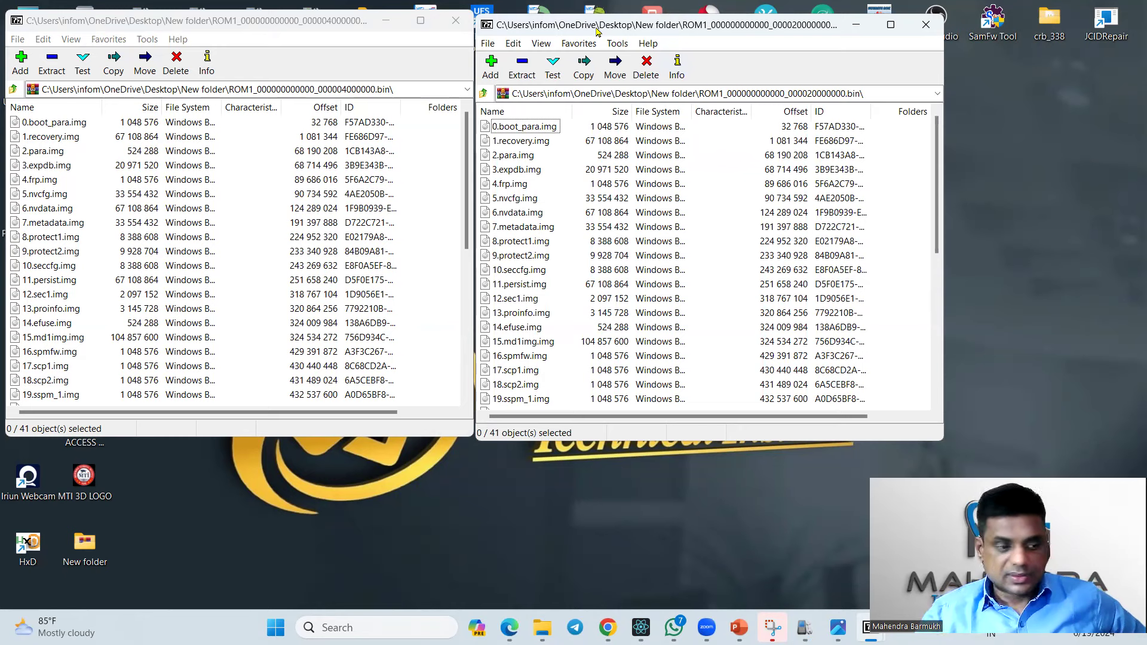
click(1004, 417)
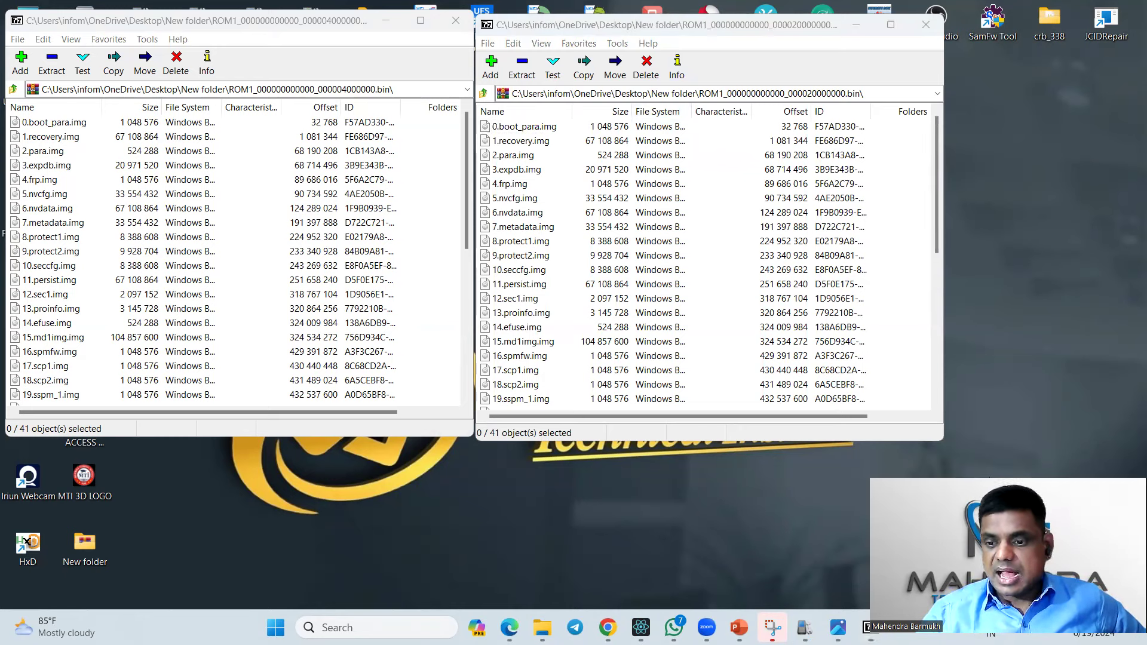
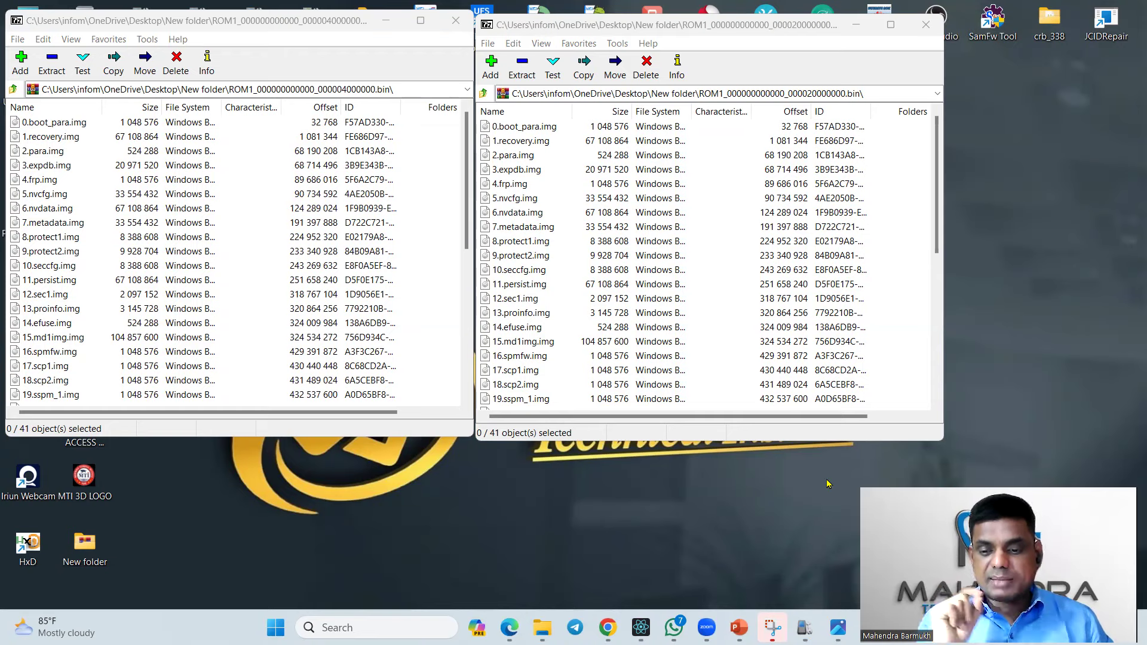
Switch back to eMMC_tool, mark only PrimaryGPT instead of ROM1, and read it into New folder, accepting possible overwrites
click(804, 627)
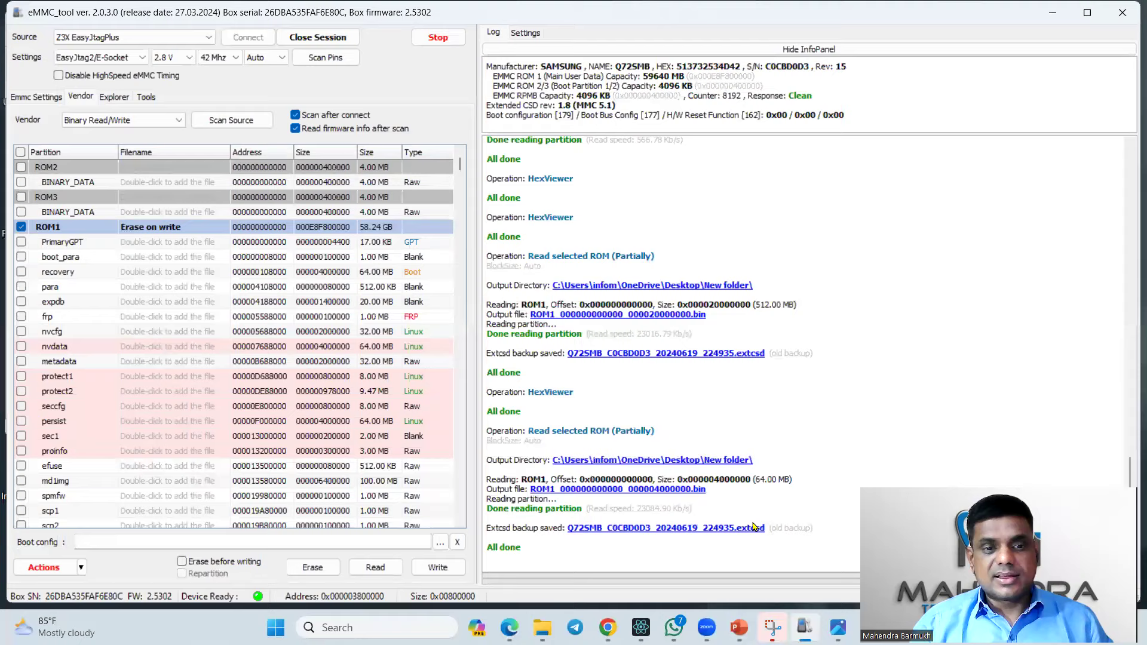
click(21, 228)
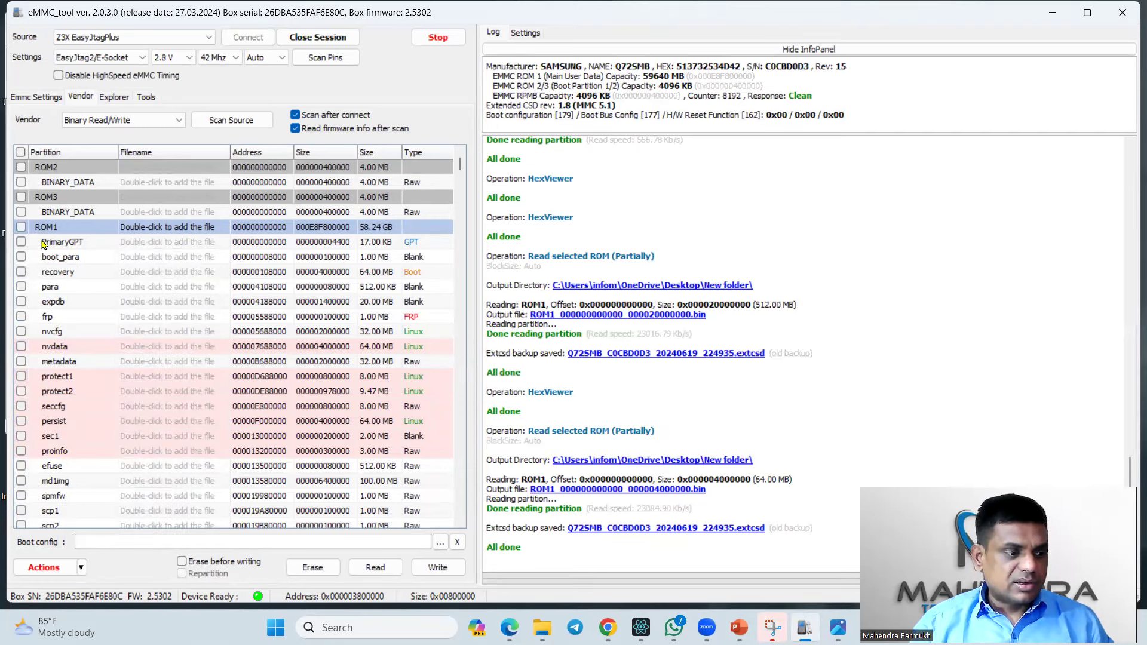
click(21, 244)
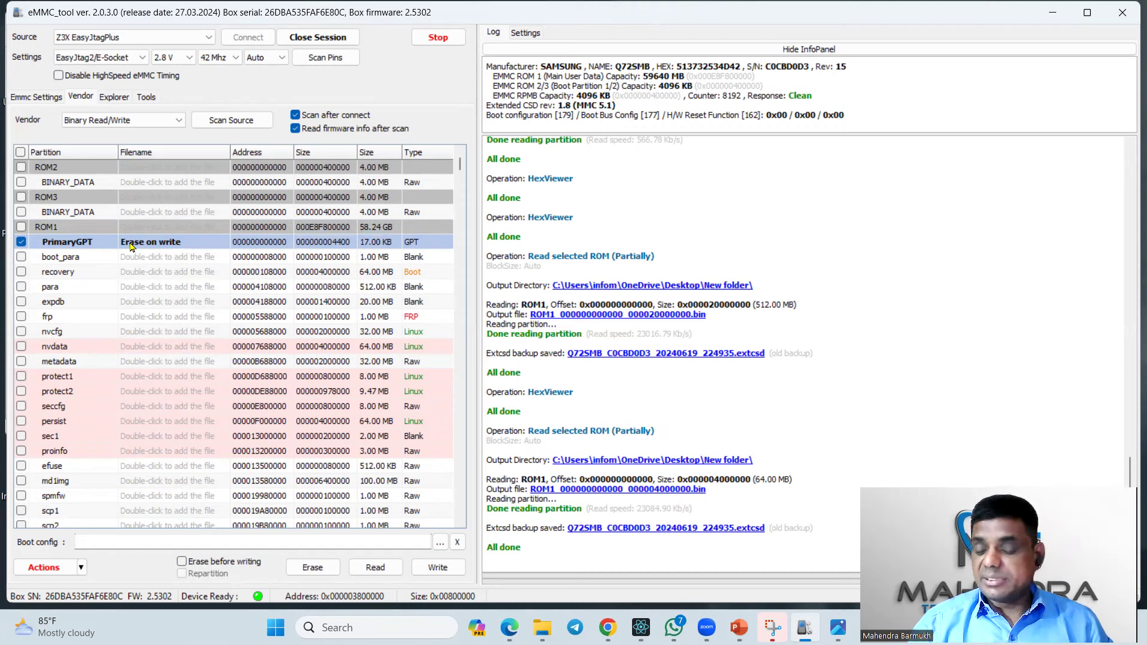
click(377, 568)
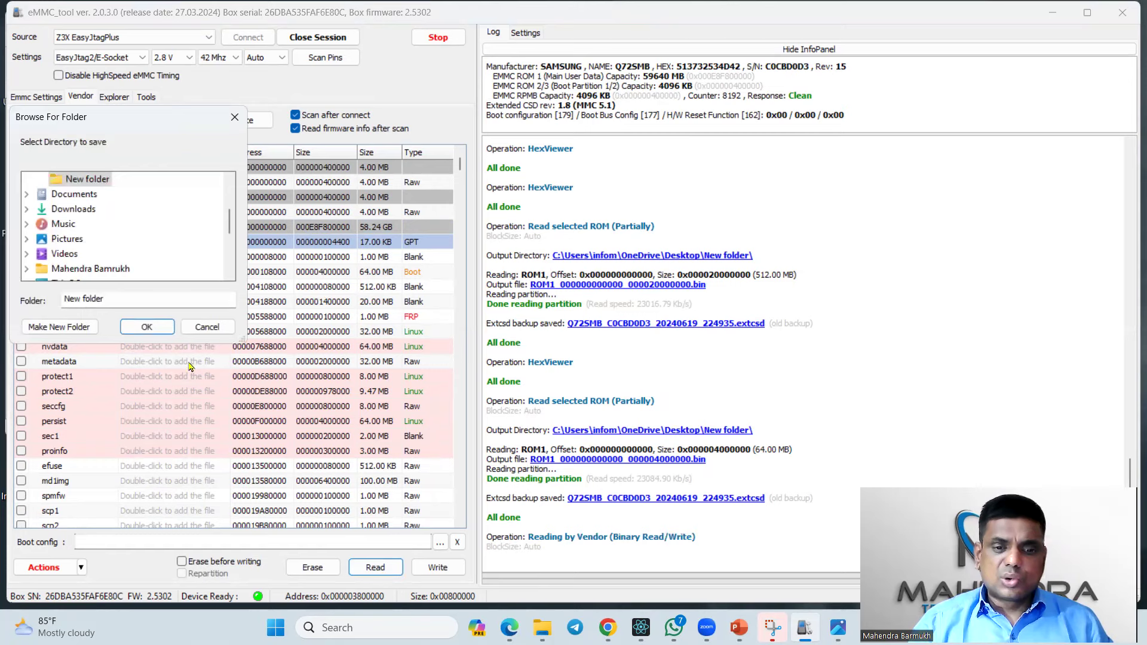
click(152, 328)
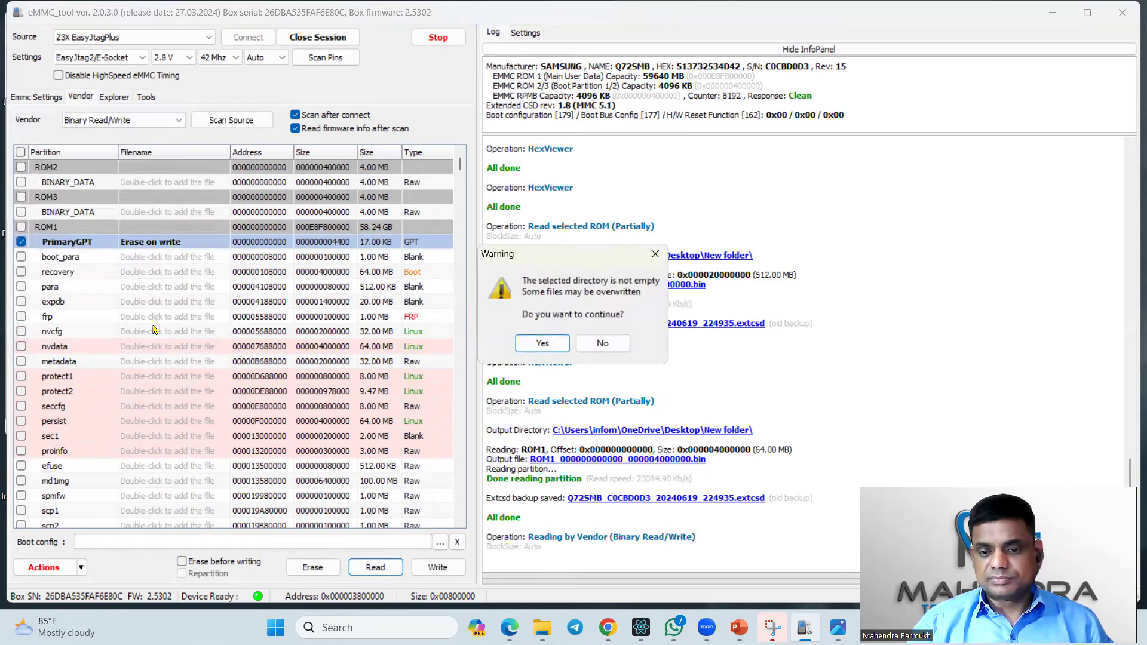
click(553, 349)
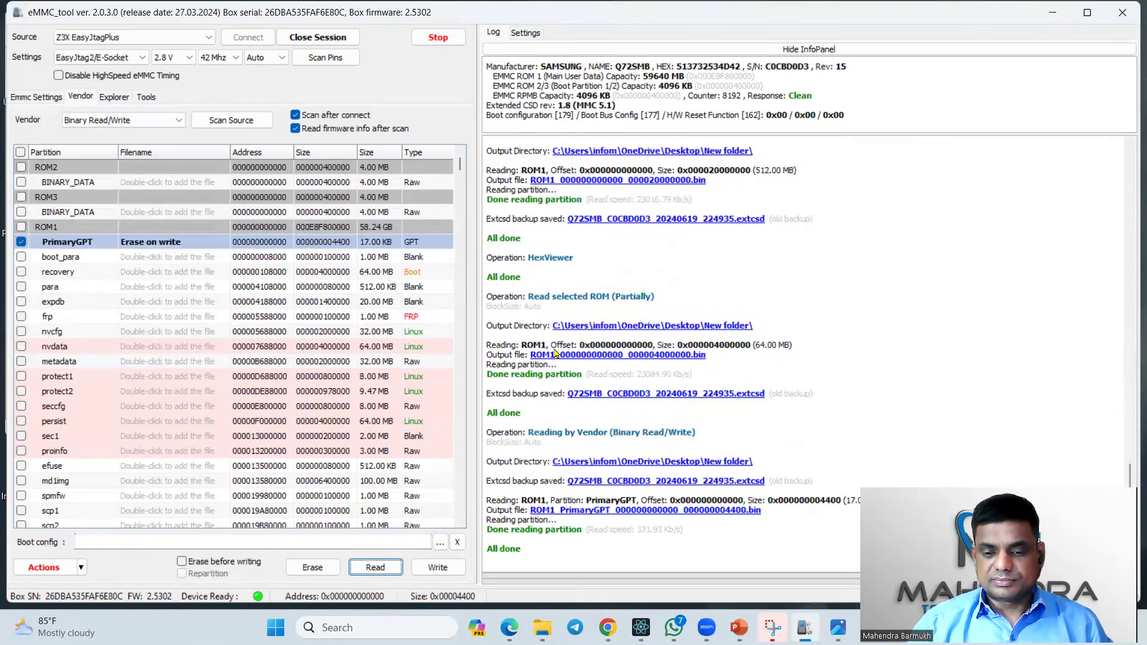
click(1054, 13)
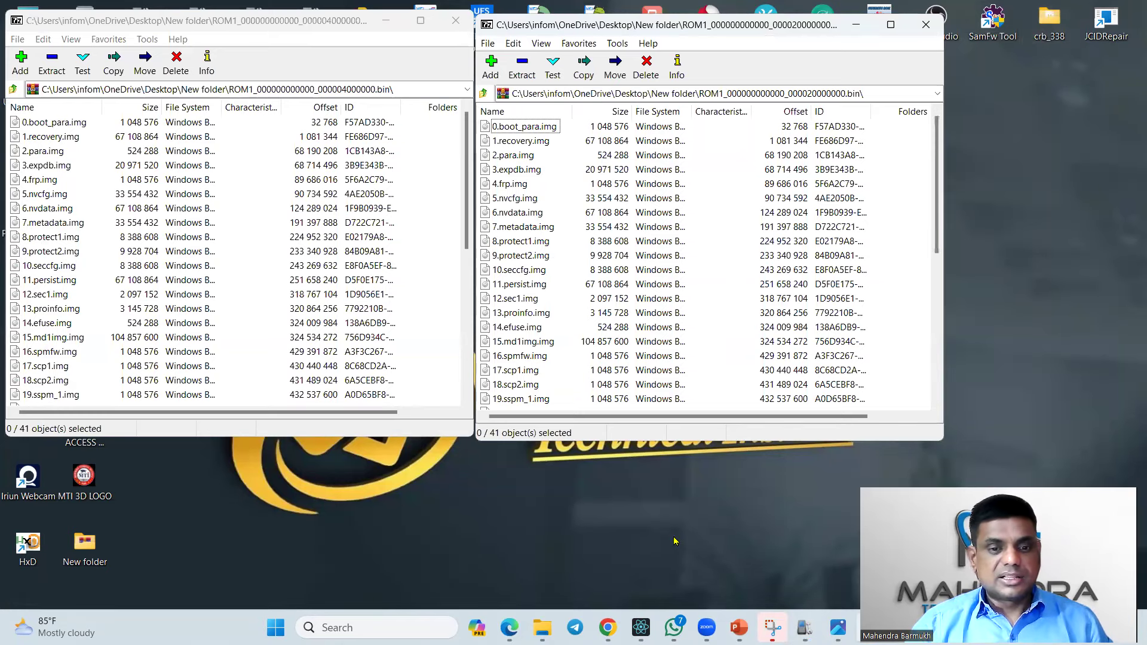
key(alt+Tab)
click(271, 234)
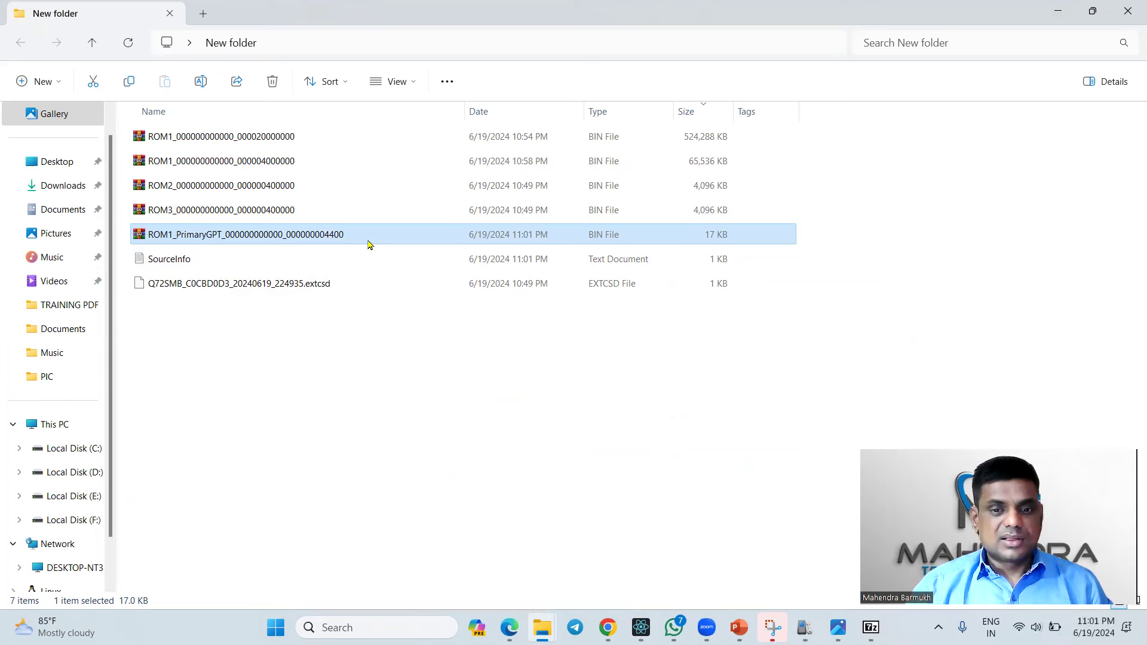
right_click(323, 234)
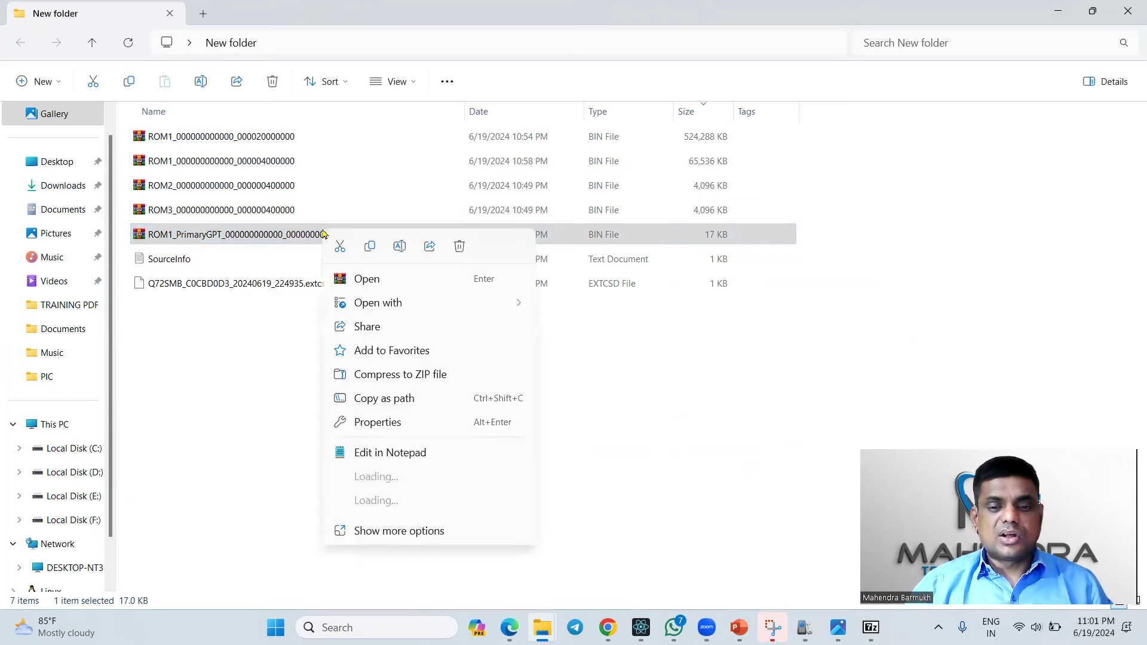
click(375, 506)
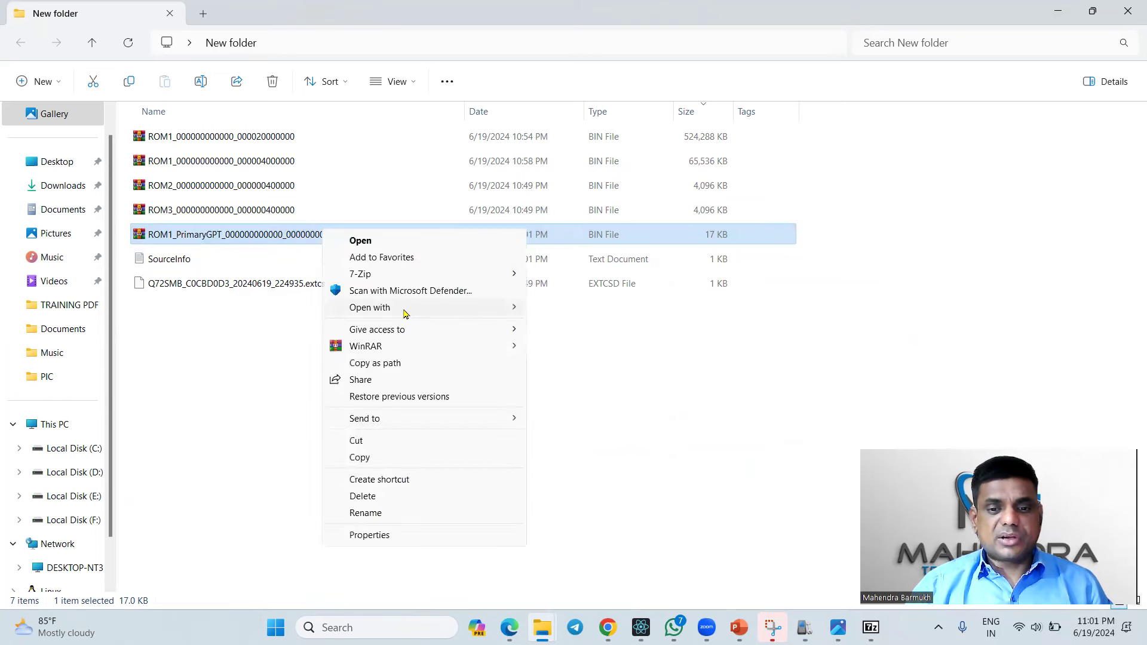
mouse_move(414, 282)
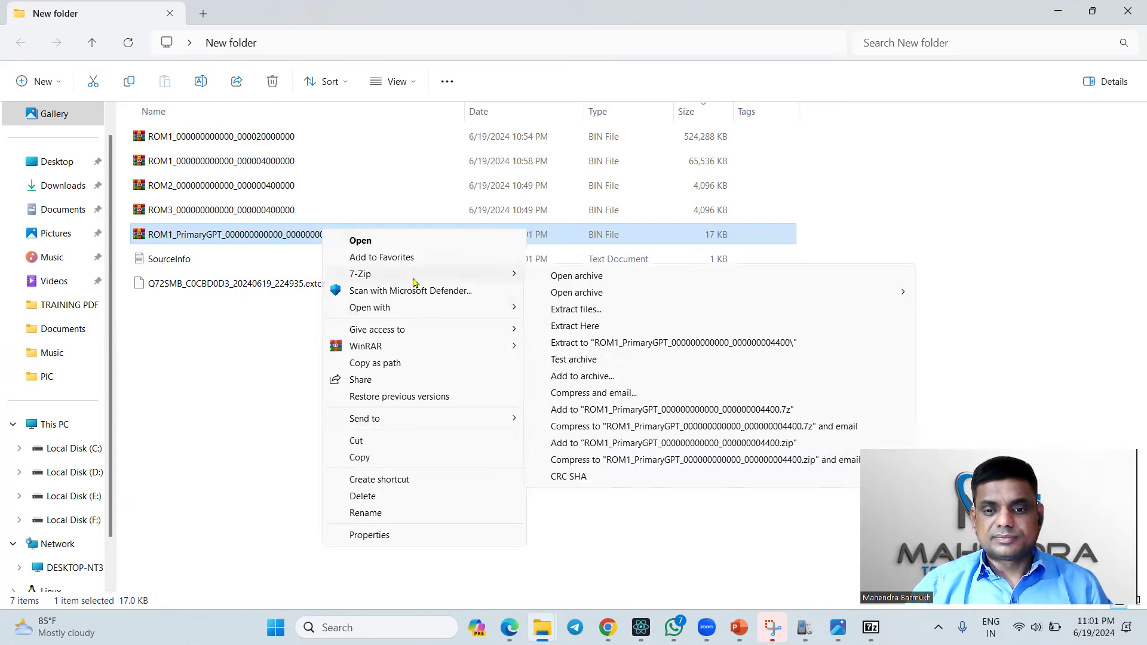
click(558, 278)
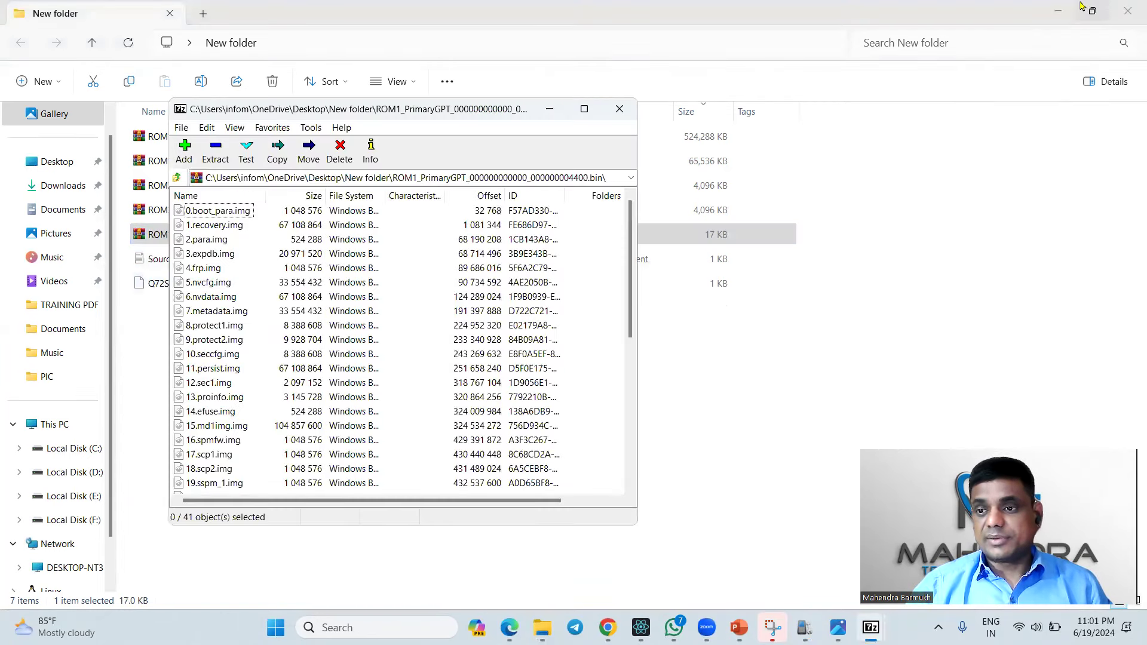
Minimize the folder window, compare the PrimaryGPT archive's listing with the two ROM1 dump listings, and close the PrimaryGPT archive
click(1059, 12)
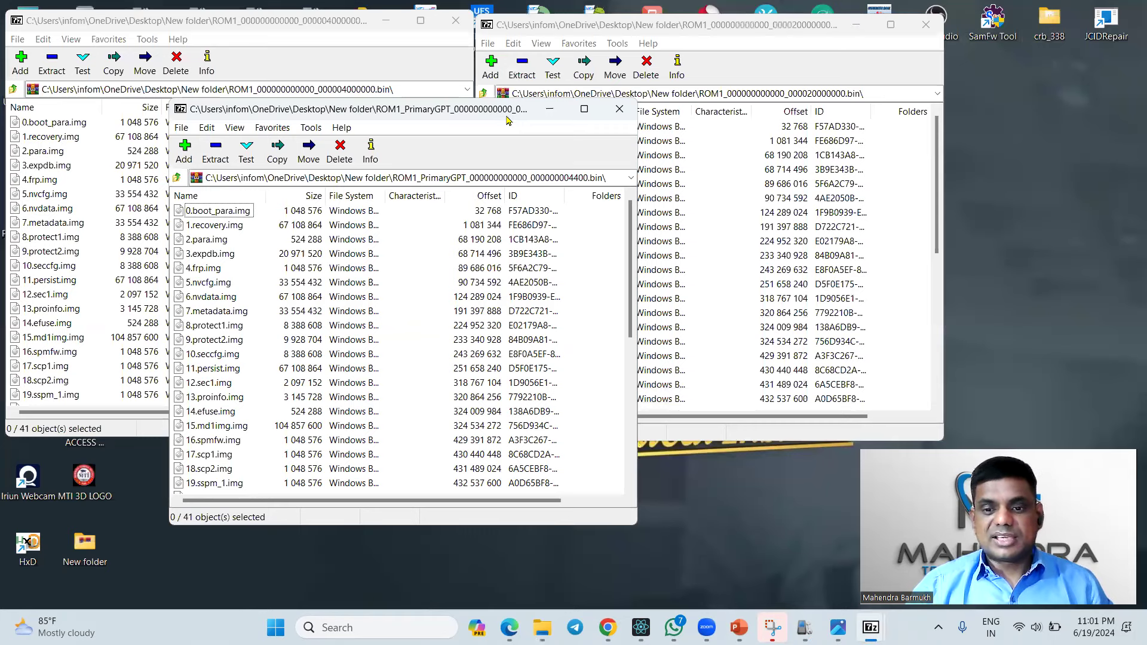
drag(507, 120, 591, 236)
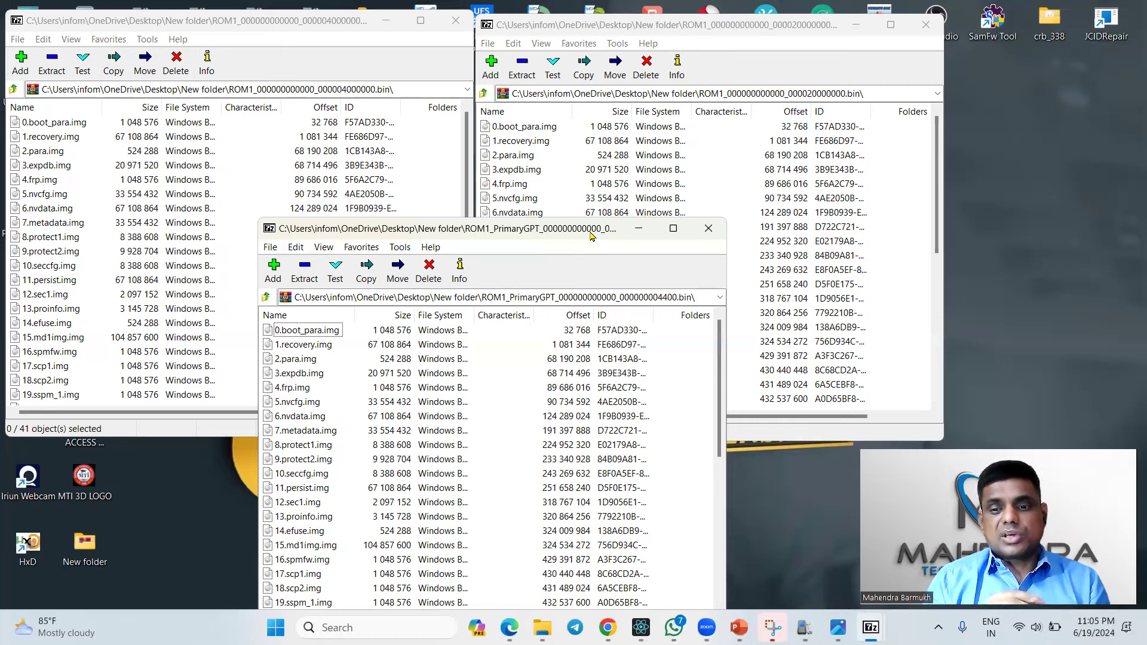
click(709, 229)
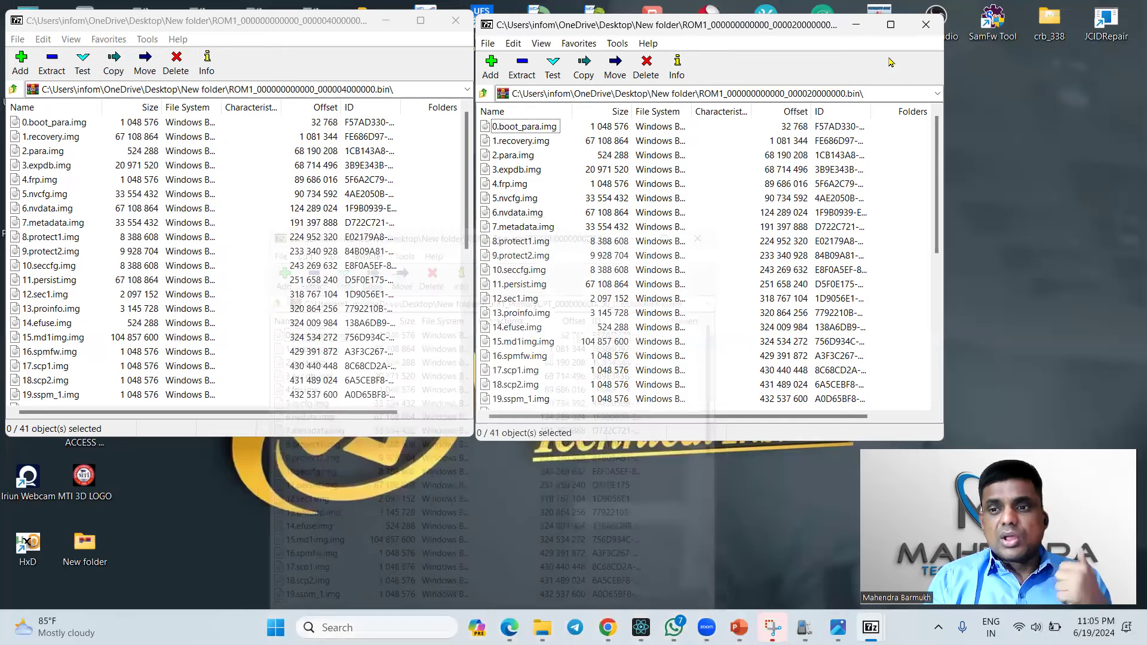